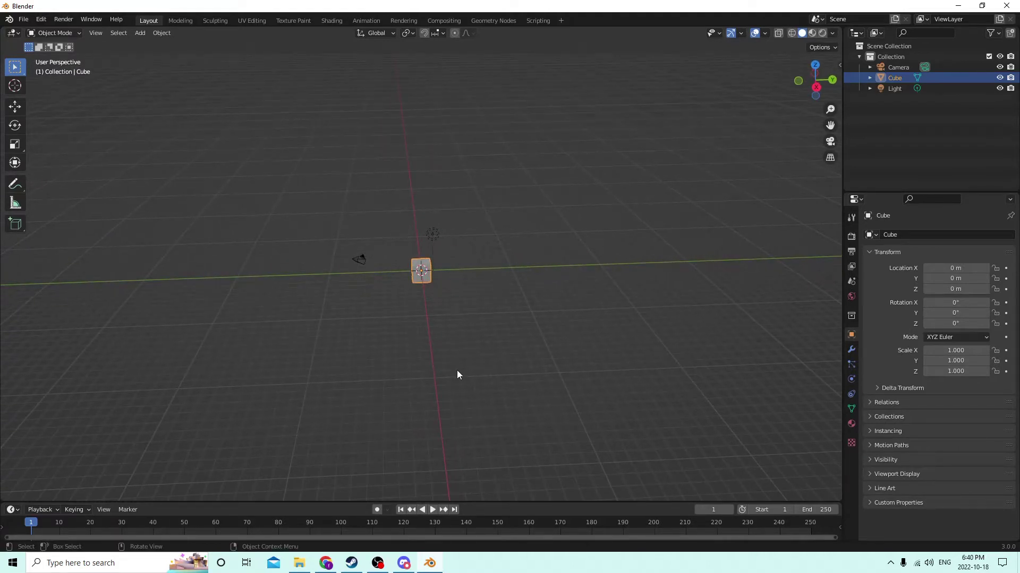
Delete the default light and the default camera from the scene.
middle_drag(465, 352, 686, 255)
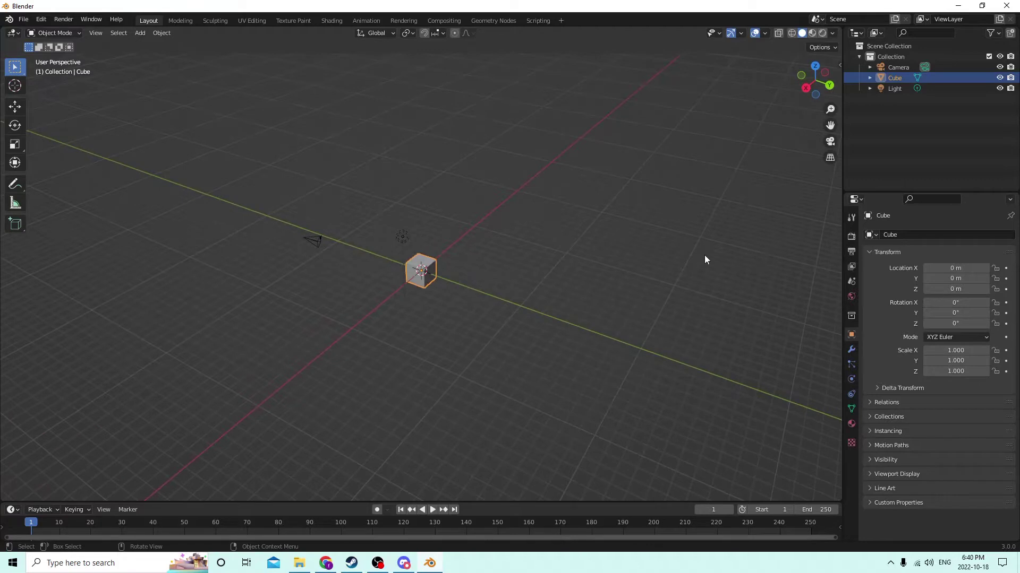
middle_drag(823, 126, 638, 273)
middle_drag(475, 324, 494, 304)
click(455, 254)
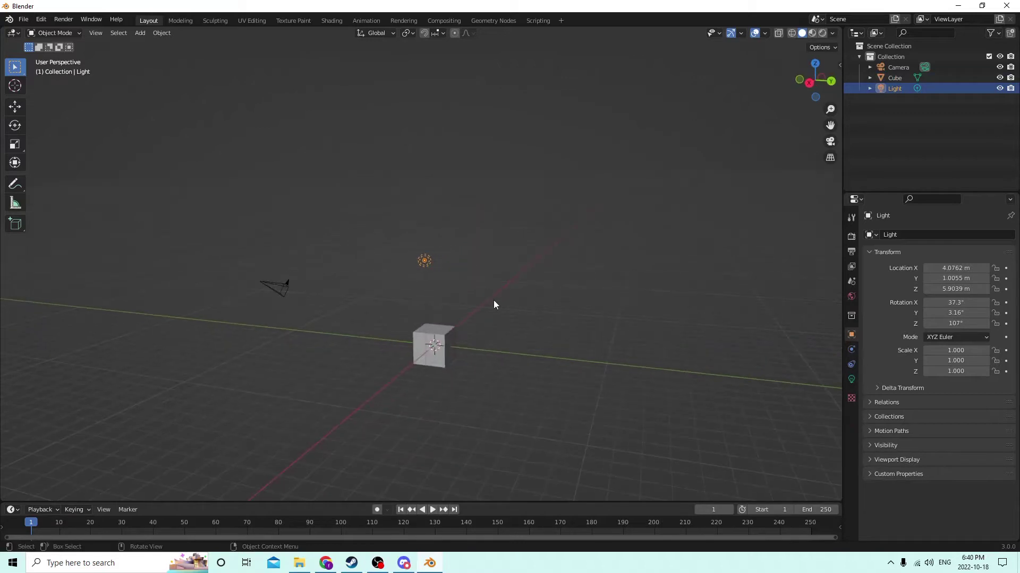
key(Delete)
click(280, 291)
key(Delete)
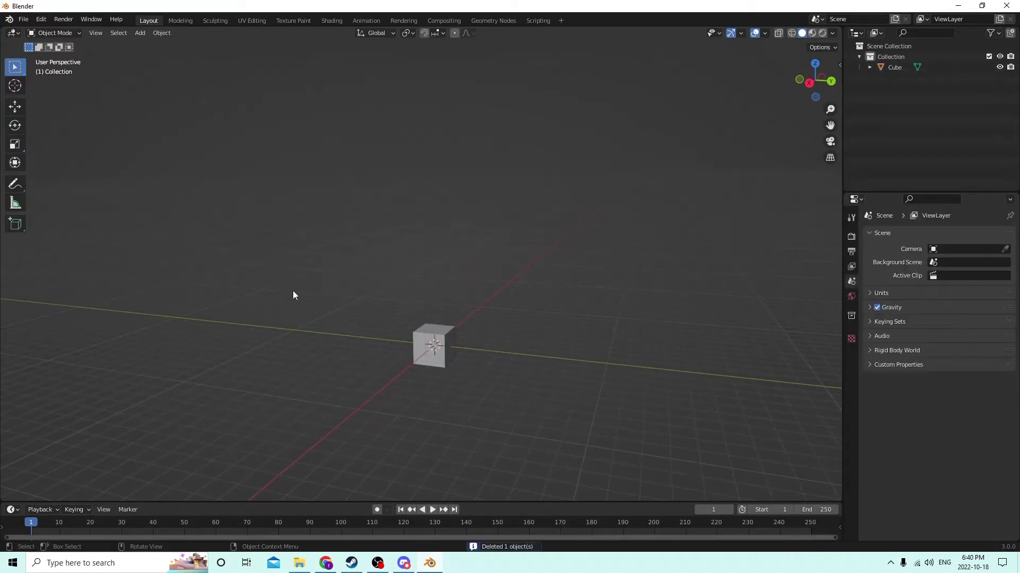
Select the cube and set the transform orientation to Local.
middle_drag(293, 295, 330, 285)
mouse_move(485, 288)
middle_down()
mouse_move(477, 301)
mouse_move(485, 300)
middle_up()
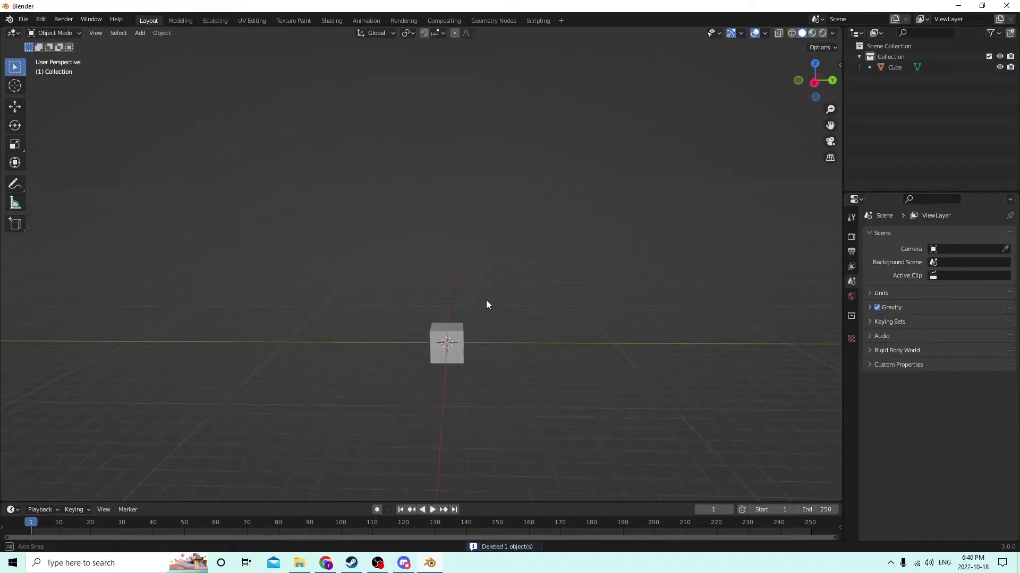
scroll(480, 321, up, 1)
scroll(480, 322, up, 3)
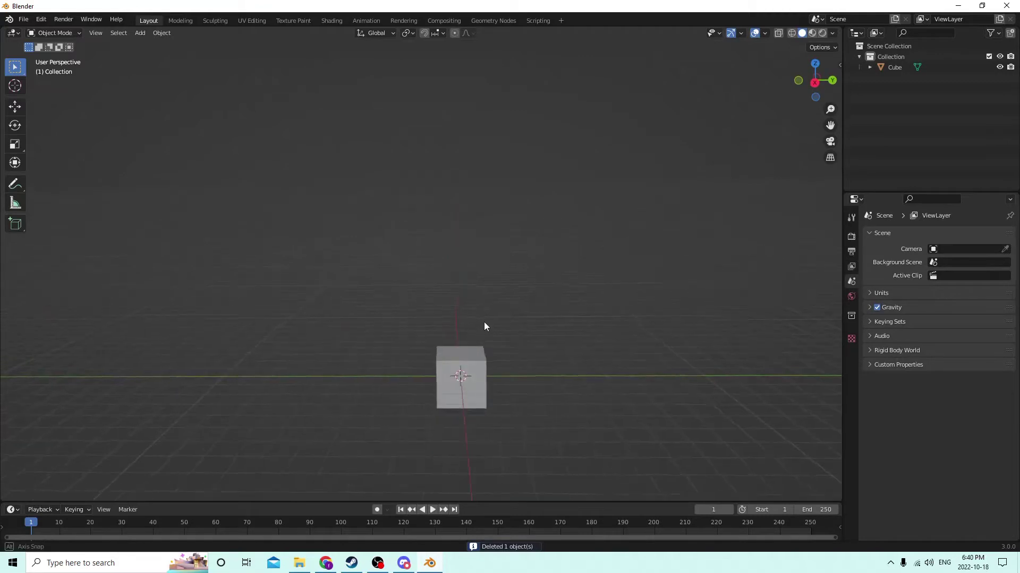
click(459, 374)
middle_drag(460, 375, 448, 346)
middle_drag(69, 185, 73, 170)
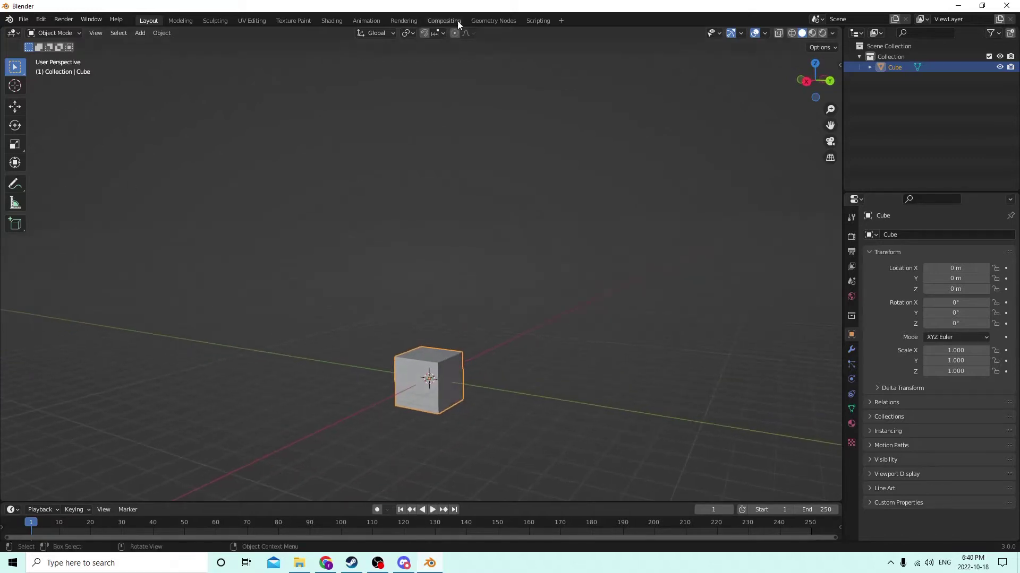
click(393, 33)
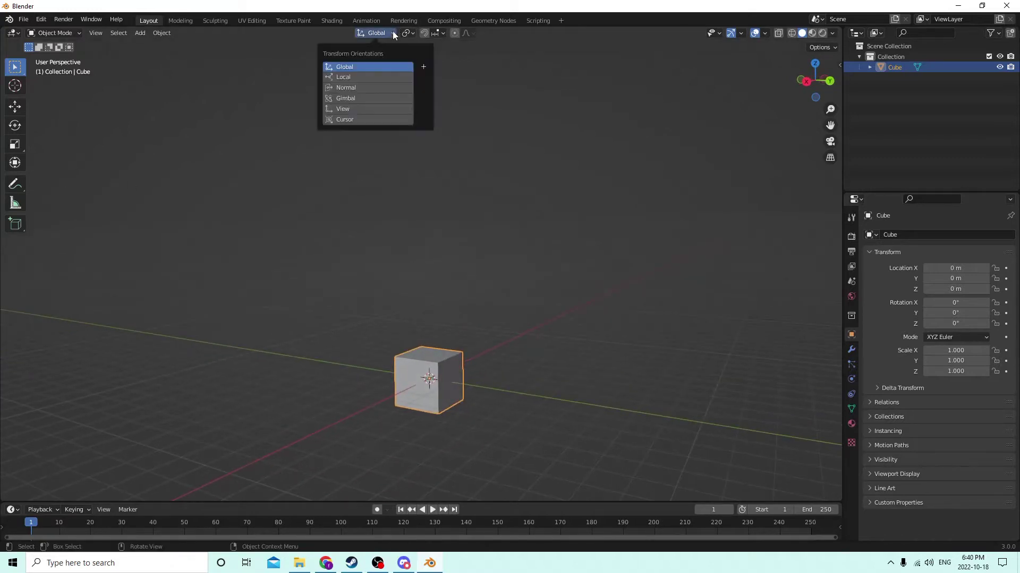
click(372, 77)
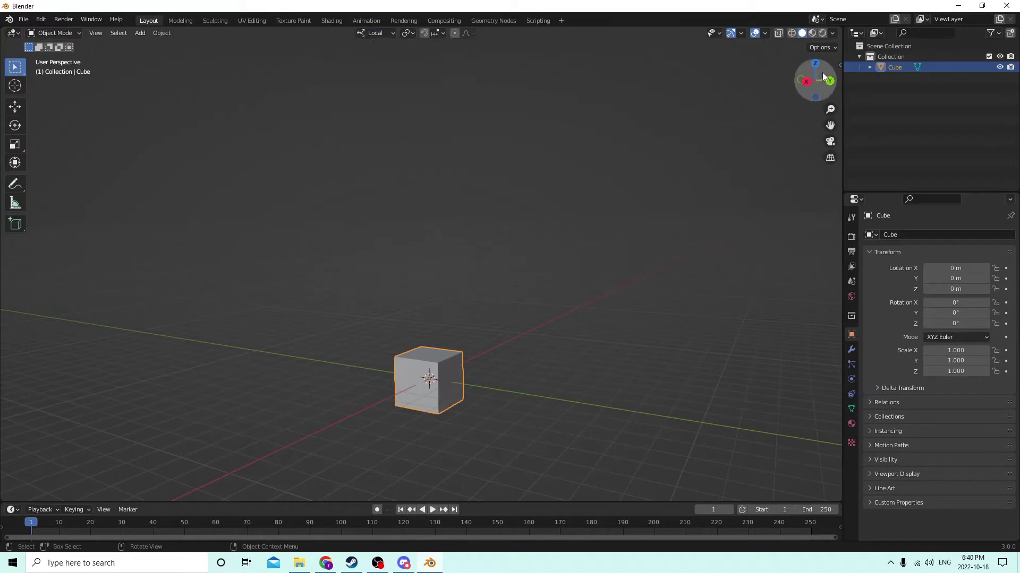
Set the viewport overlay grid scale to 0.01.
click(764, 33)
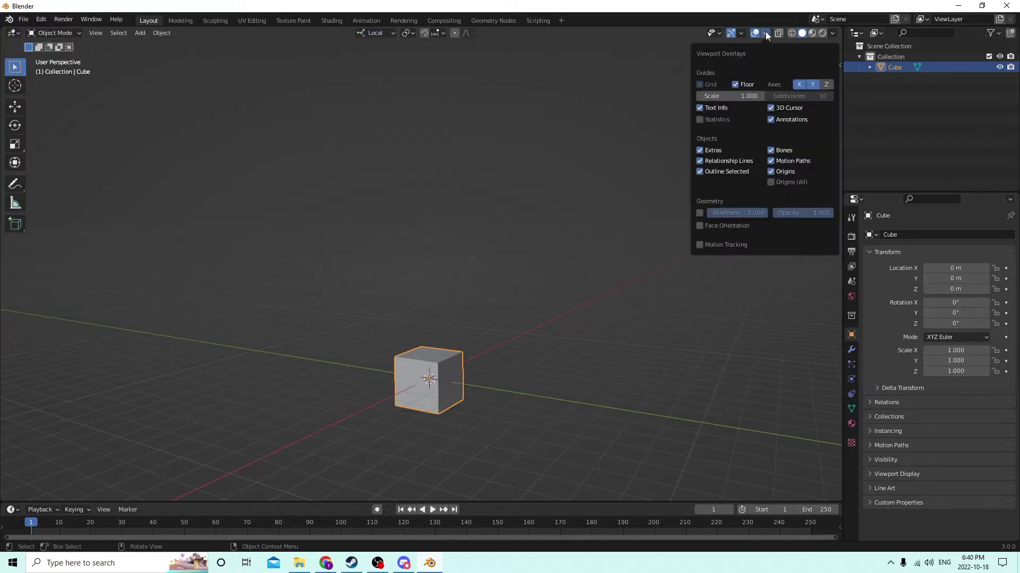
click(745, 96)
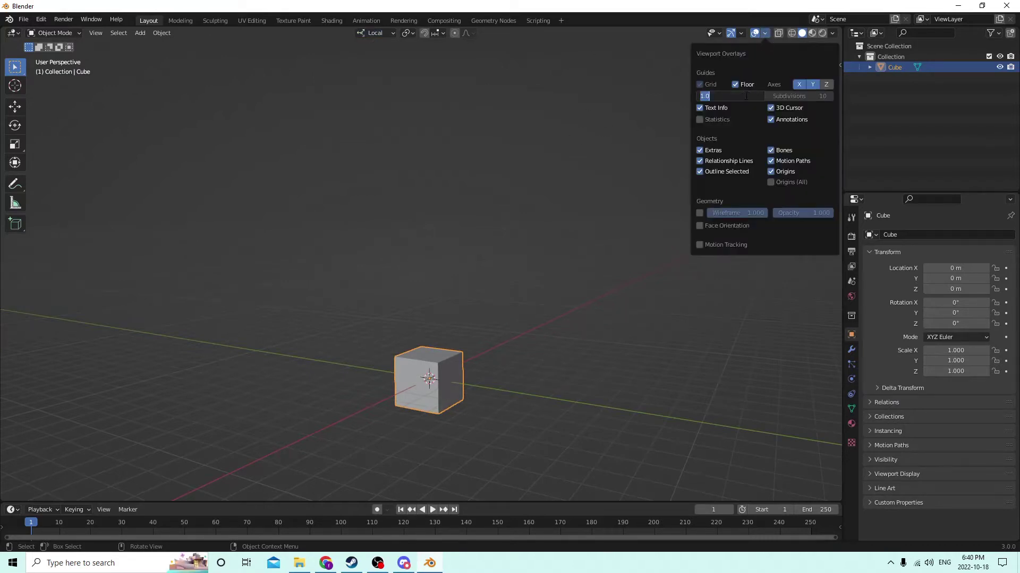
text(.01)
key(Return)
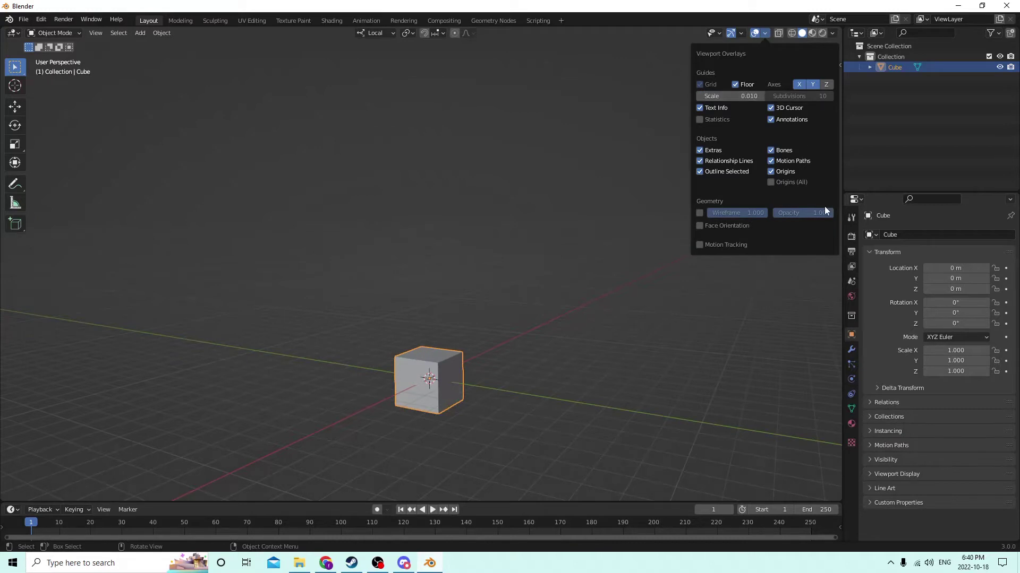
Set the scene's unit scale to 0.01, keeping the Metric unit system.
click(851, 282)
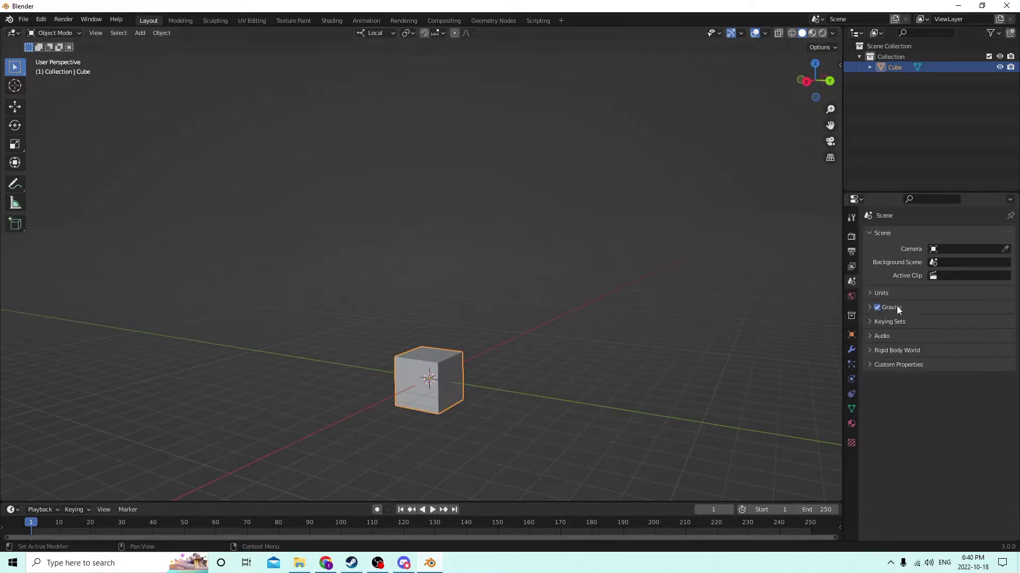
click(891, 292)
click(956, 322)
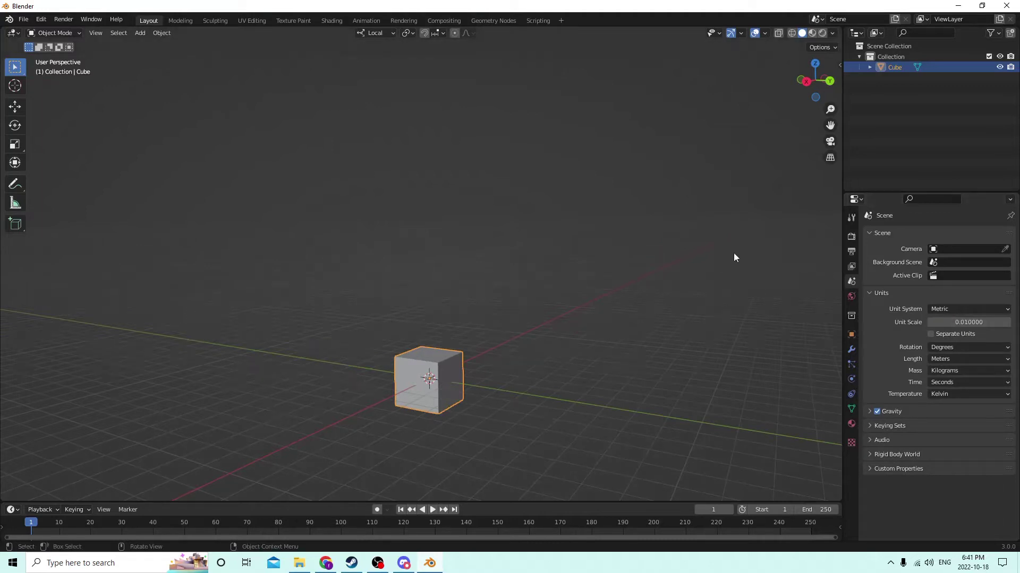
Stretch the cube along its Z axis with the Scale tool to form a tall block.
middle_drag(734, 253, 425, 254)
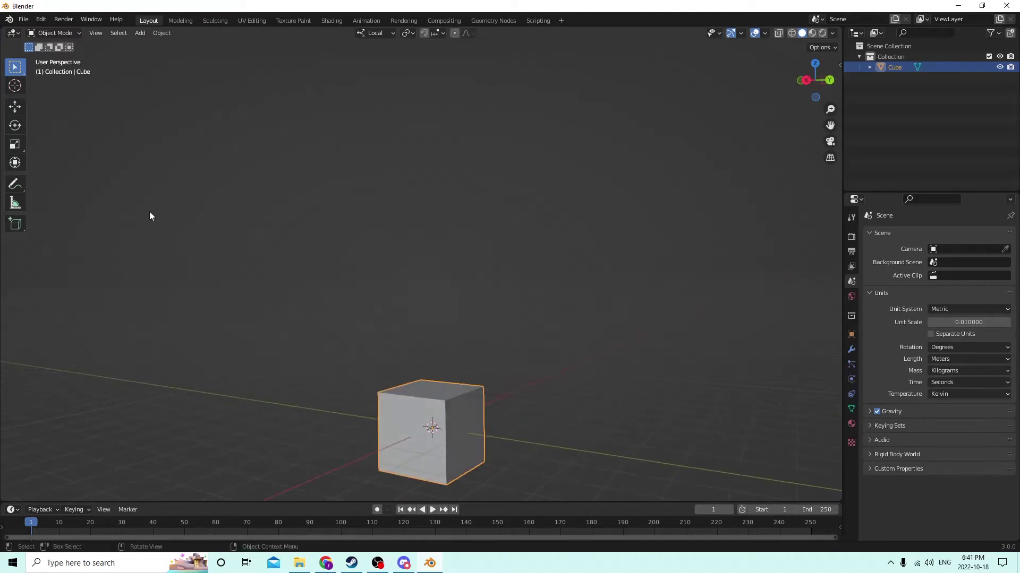
click(14, 144)
middle_drag(106, 165, 294, 188)
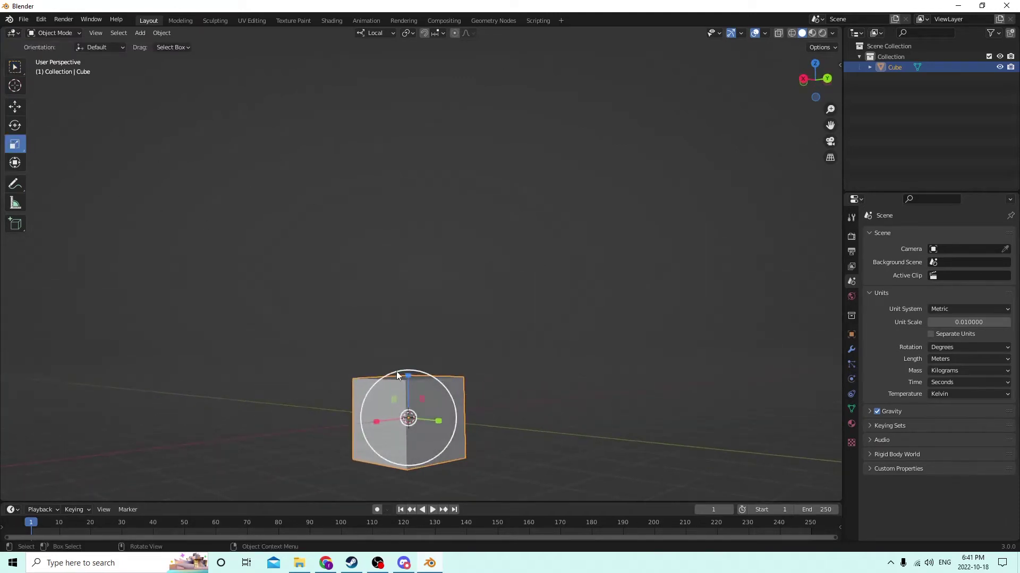
drag(409, 375, 408, 284)
middle_drag(384, 304, 372, 404)
key(s)
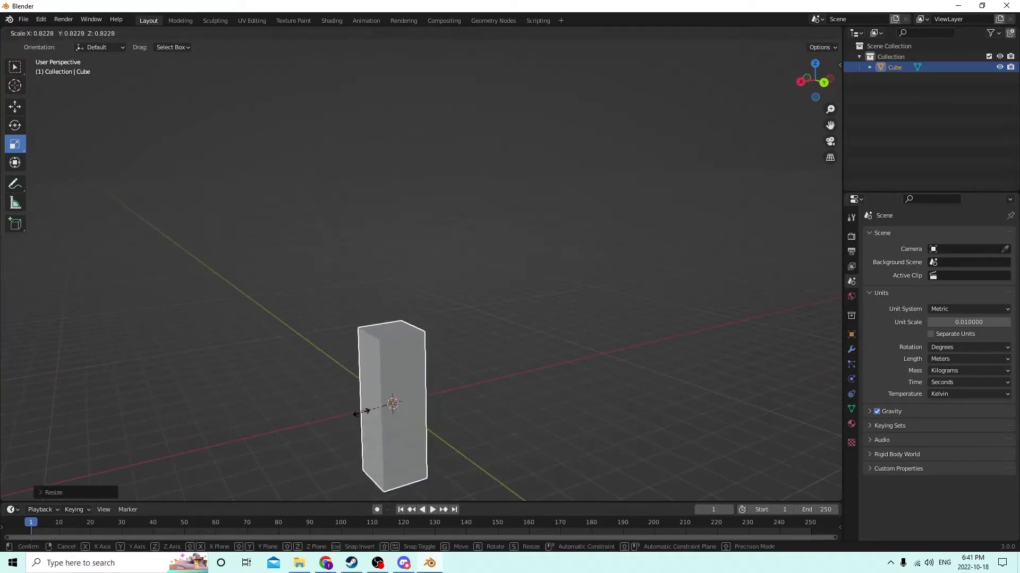
key(Escape)
Flatten the block along X to a scale of about 0.116 and lengthen it along Z to about 5.354, forming a thin plank.
drag(355, 411, 387, 406)
middle_drag(387, 405, 489, 336)
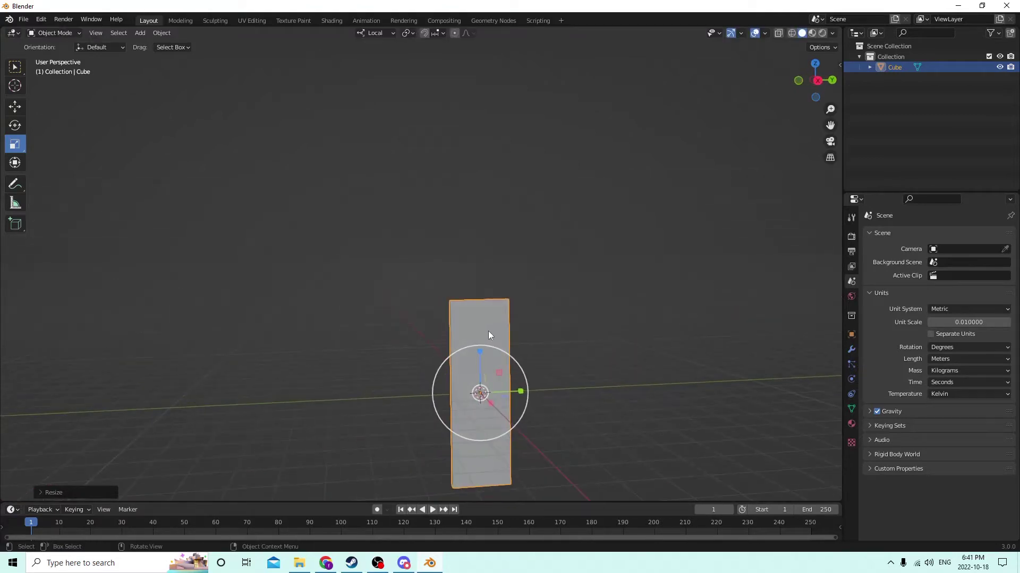
drag(479, 352, 479, 322)
middle_drag(479, 322, 452, 312)
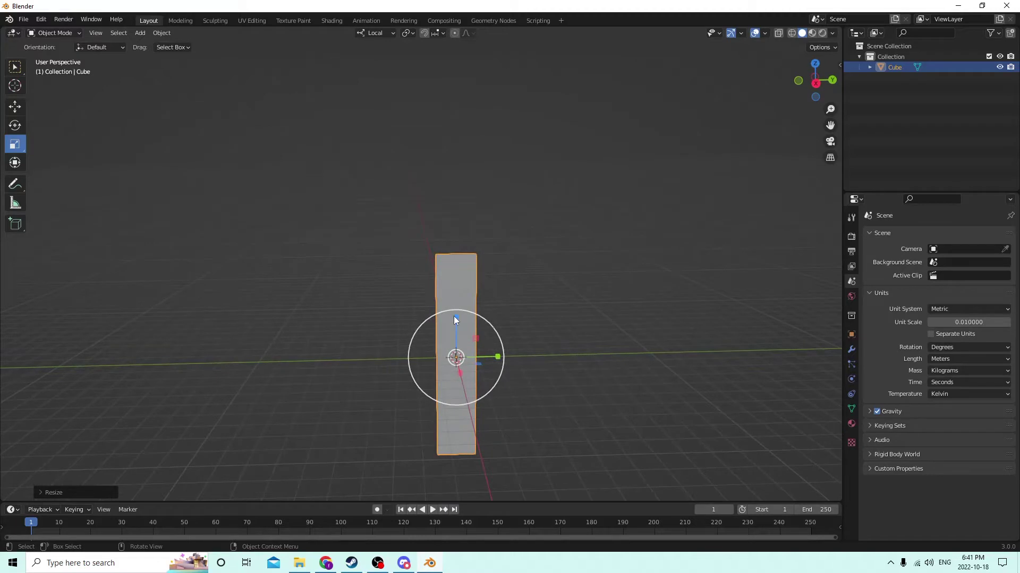
drag(453, 316, 453, 310)
middle_drag(454, 310, 357, 285)
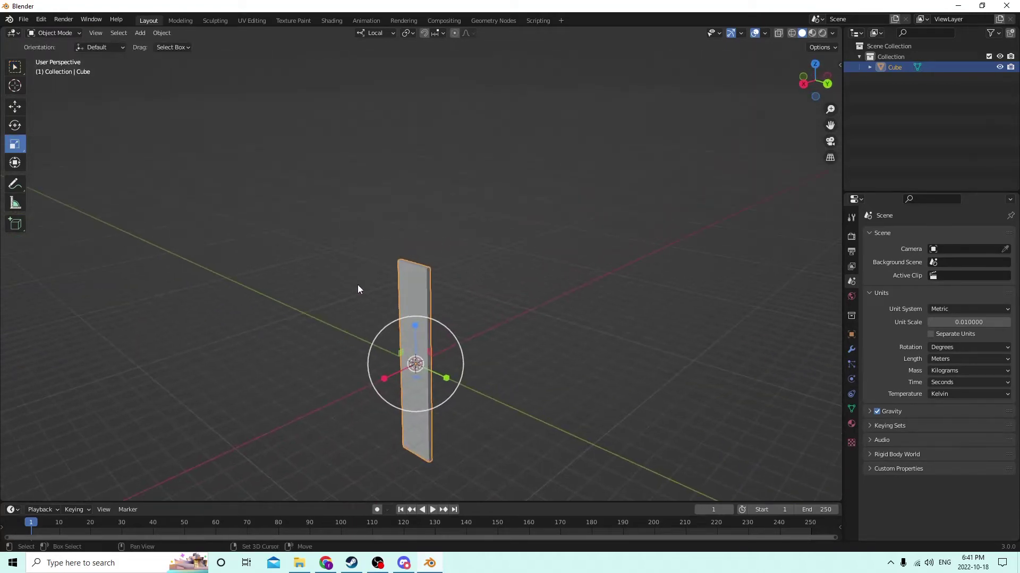
Duplicate the plank in place and move the copy along X to about -0.0031 m, just behind the original.
key(shift+d)
right_click(428, 265)
middle_drag(428, 265, 375, 263)
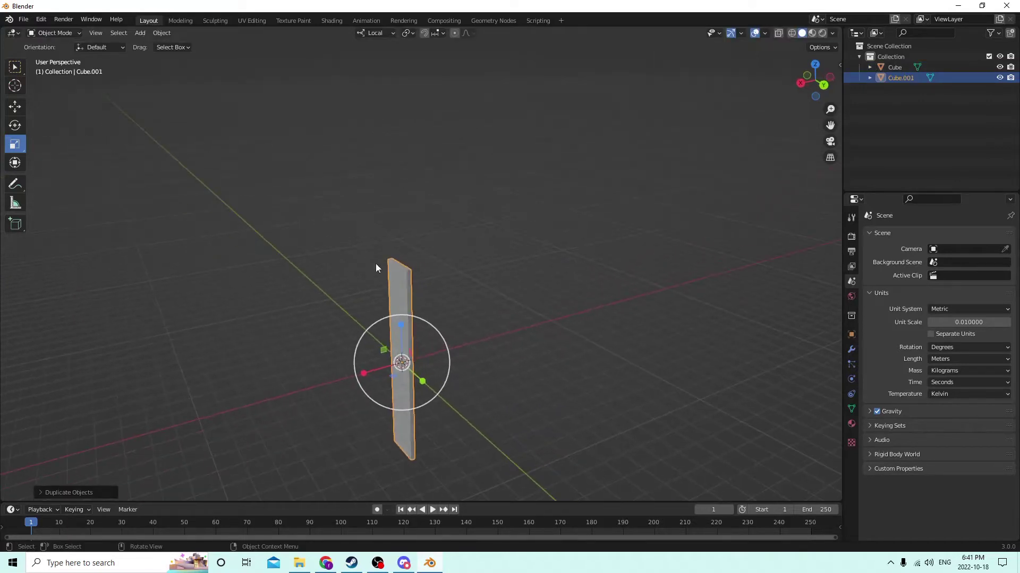
click(15, 106)
middle_drag(271, 194, 325, 292)
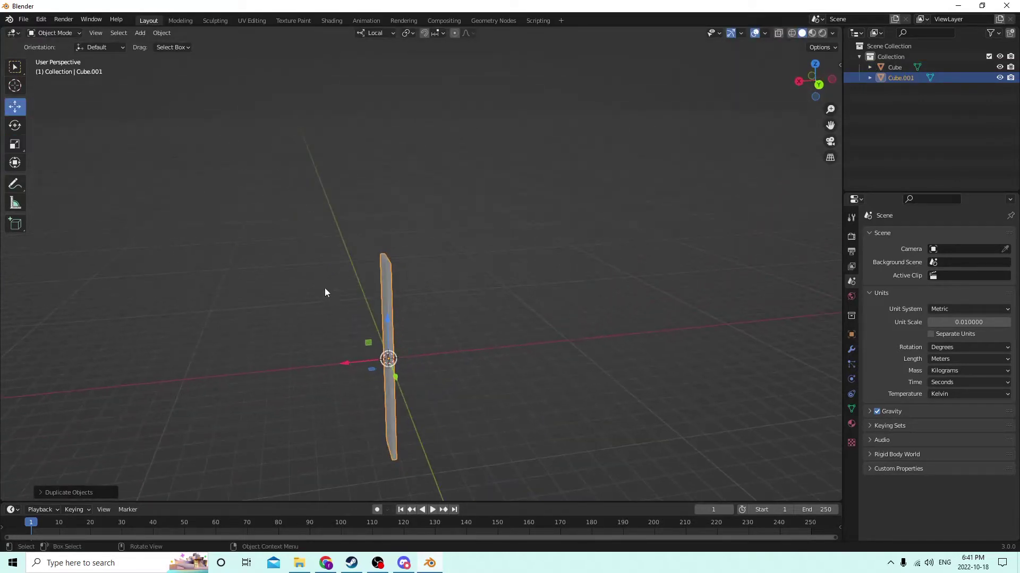
drag(339, 362, 348, 356)
middle_drag(348, 356, 420, 348)
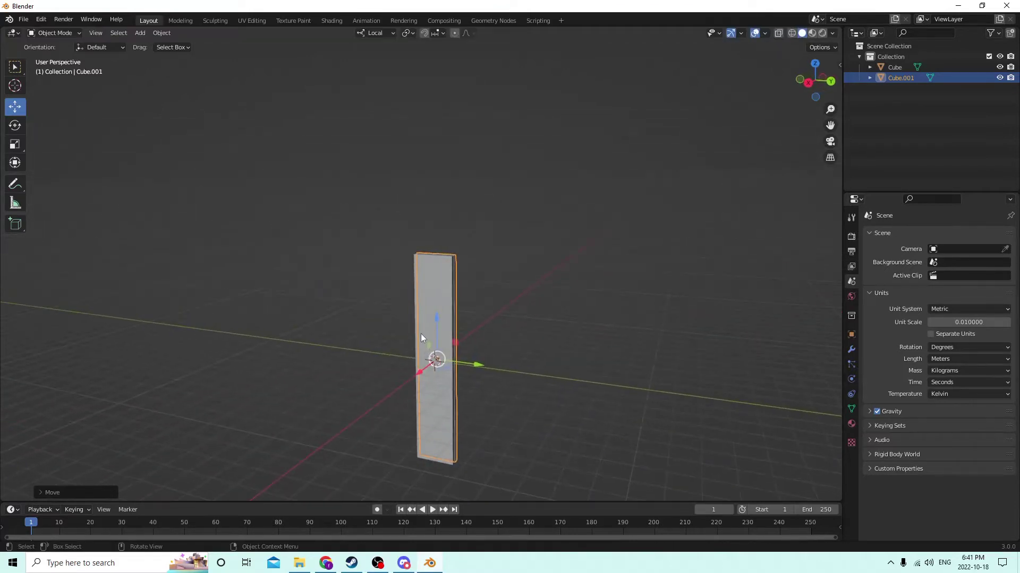
middle_drag(463, 323, 531, 297)
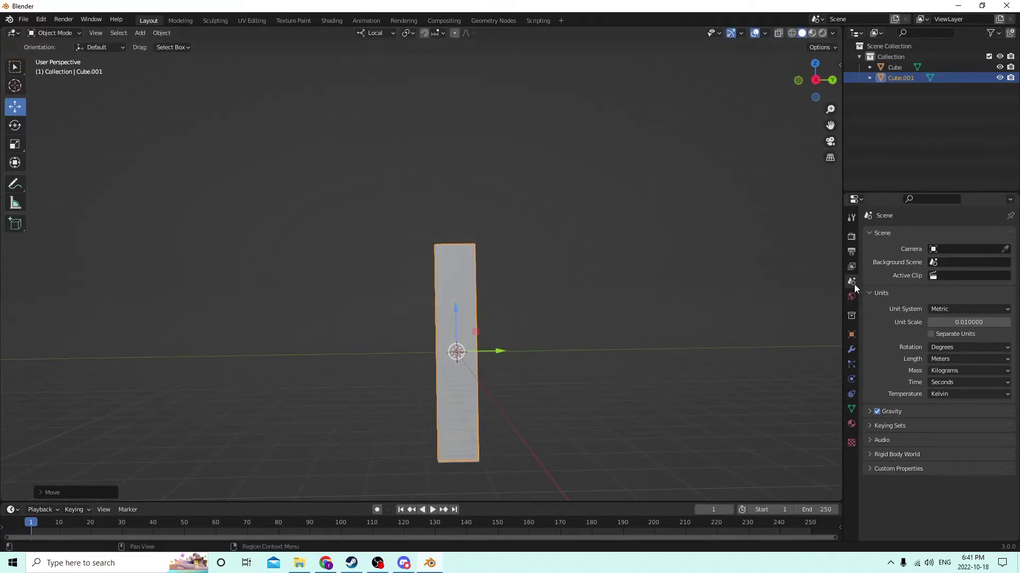
Set the duplicated plank's X rotation to 90° so that it crosses the upright plank horizontally.
middle_drag(787, 292, 701, 301)
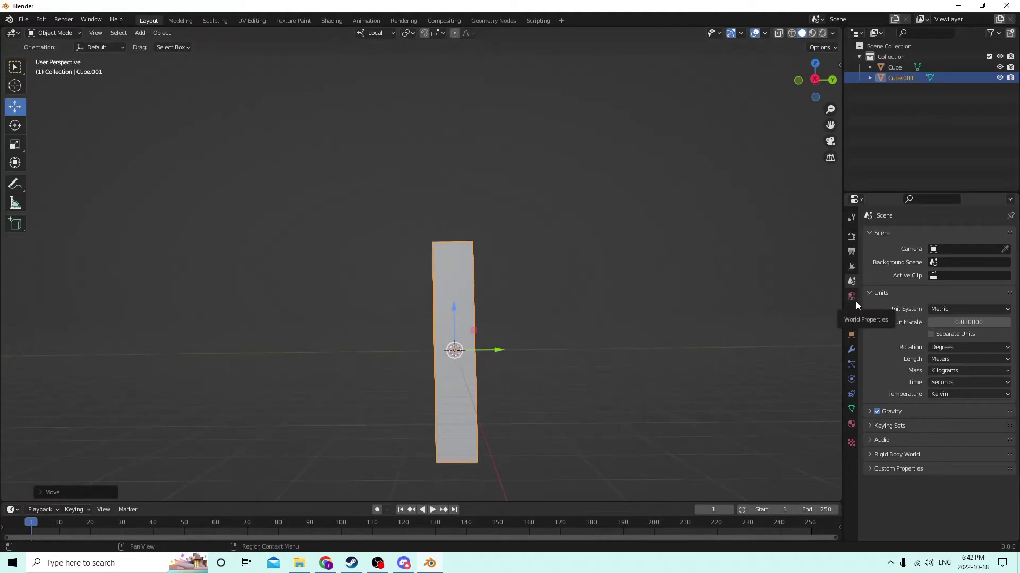
click(851, 334)
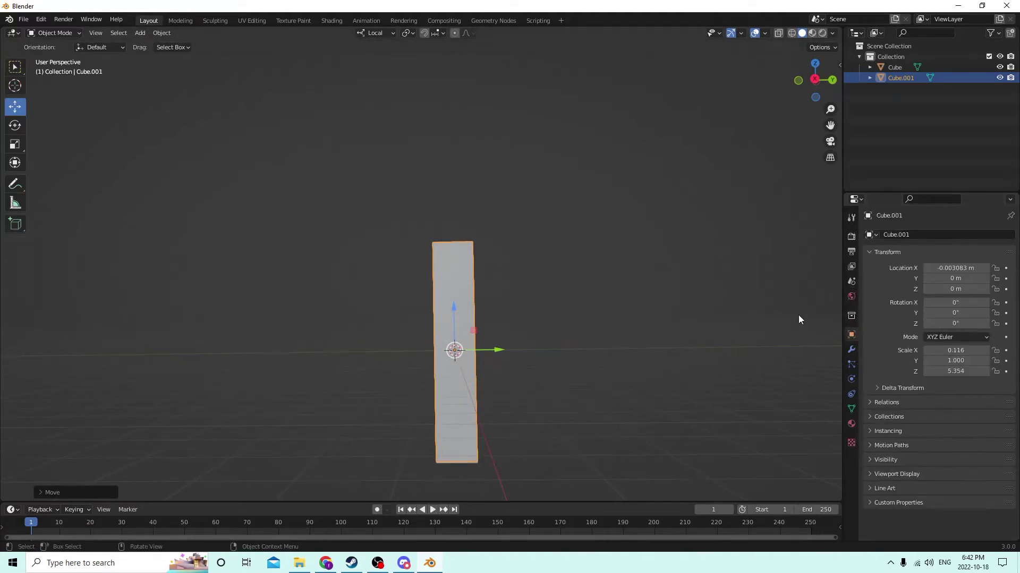
middle_drag(798, 314, 765, 296)
click(967, 301)
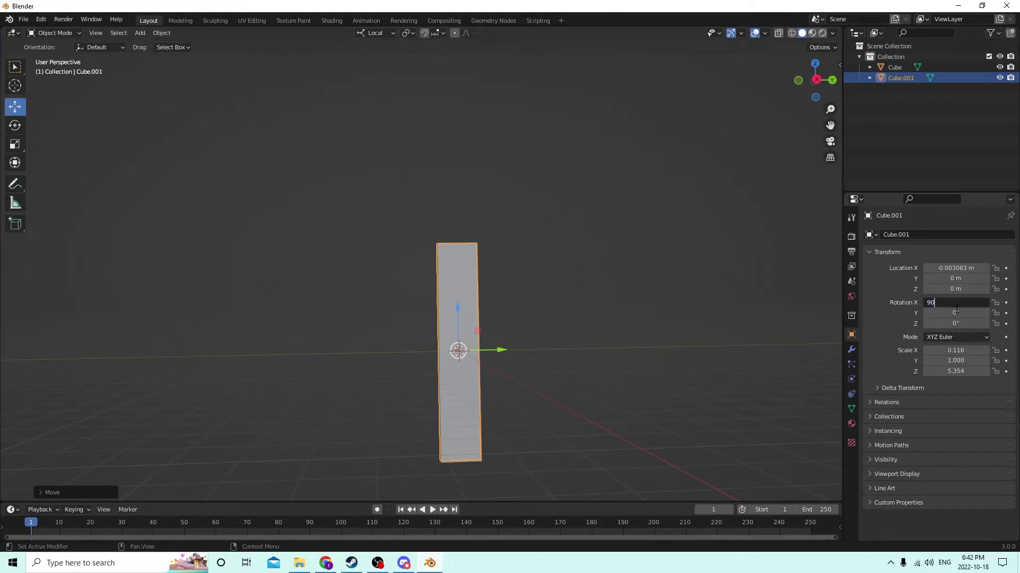
text(90)
key(Return)
middle_drag(765, 299, 680, 317)
middle_drag(623, 300, 506, 307)
key(Tab)
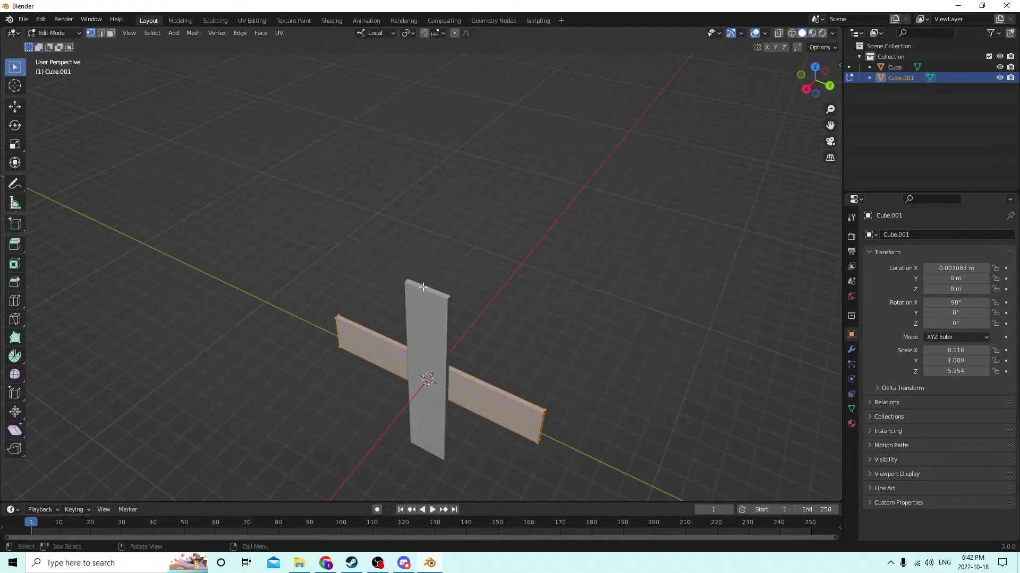
click(423, 287)
middle_drag(423, 287, 399, 286)
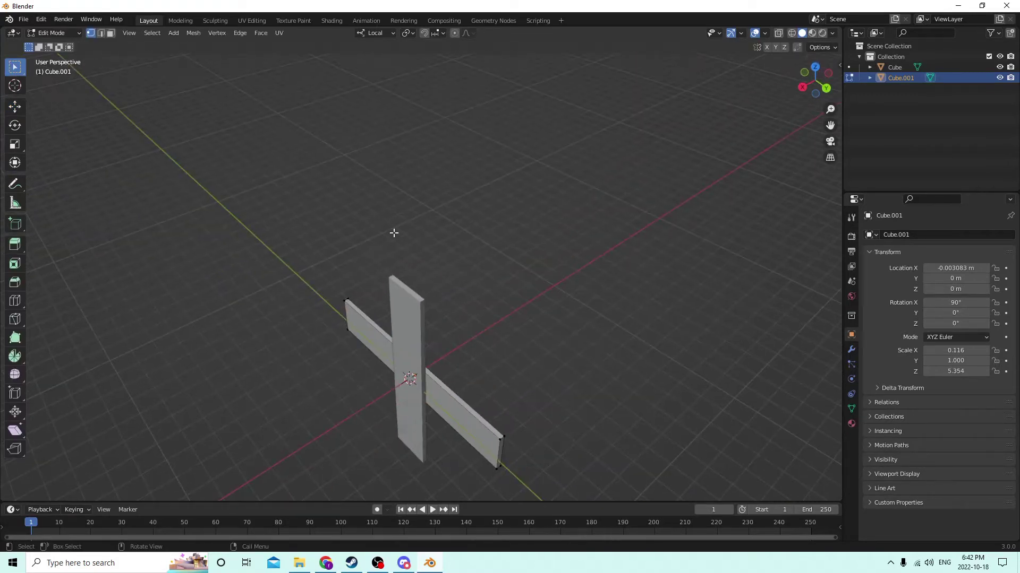
middle_drag(394, 232, 410, 221)
key(Tab)
Edit the upright plank's mesh in face selection and extrude its top face a short distance upward.
click(425, 290)
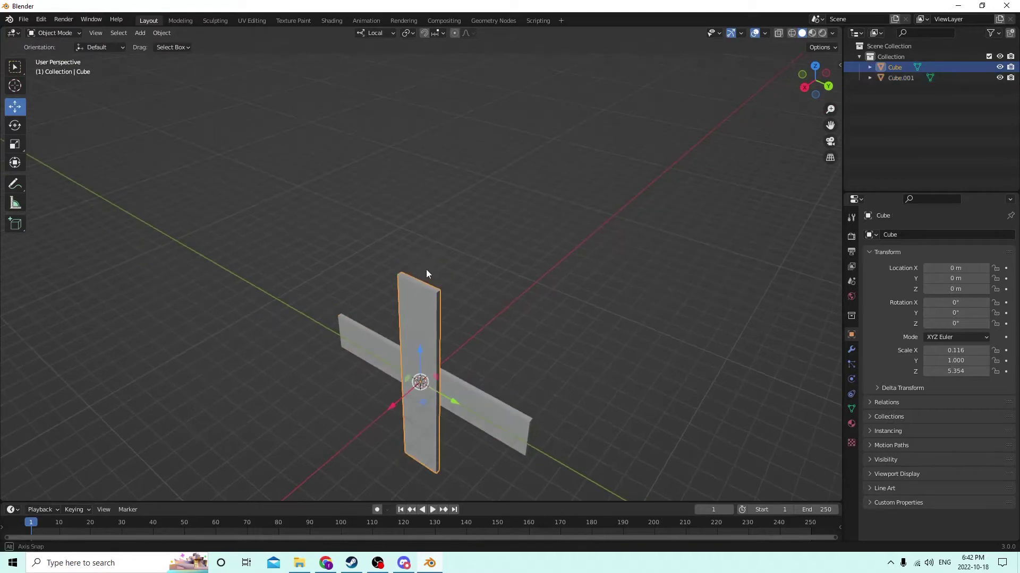
middle_drag(427, 274, 469, 274)
key(Tab)
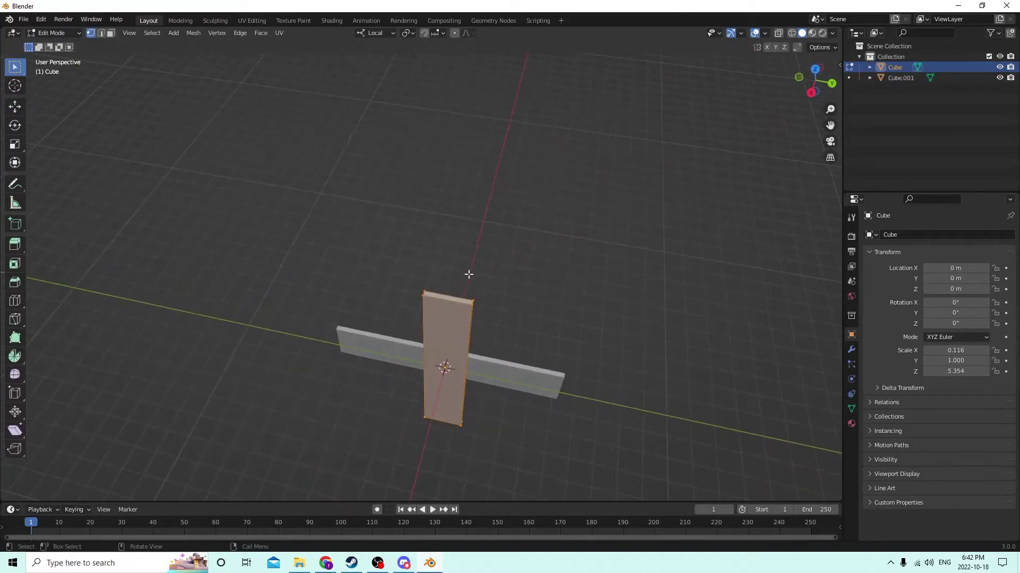
scroll(469, 274, up, 1)
click(452, 303)
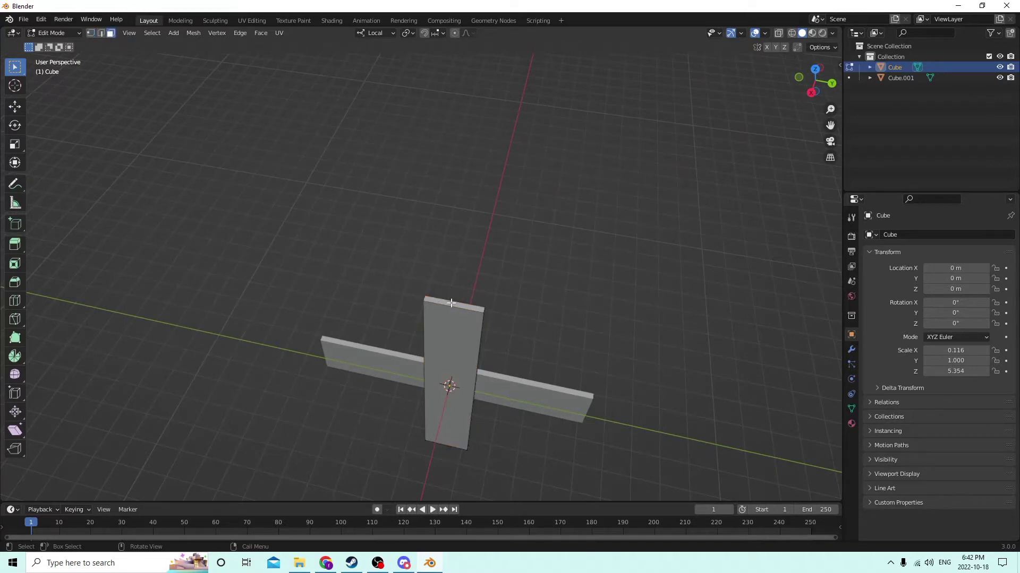
middle_drag(451, 287, 471, 235)
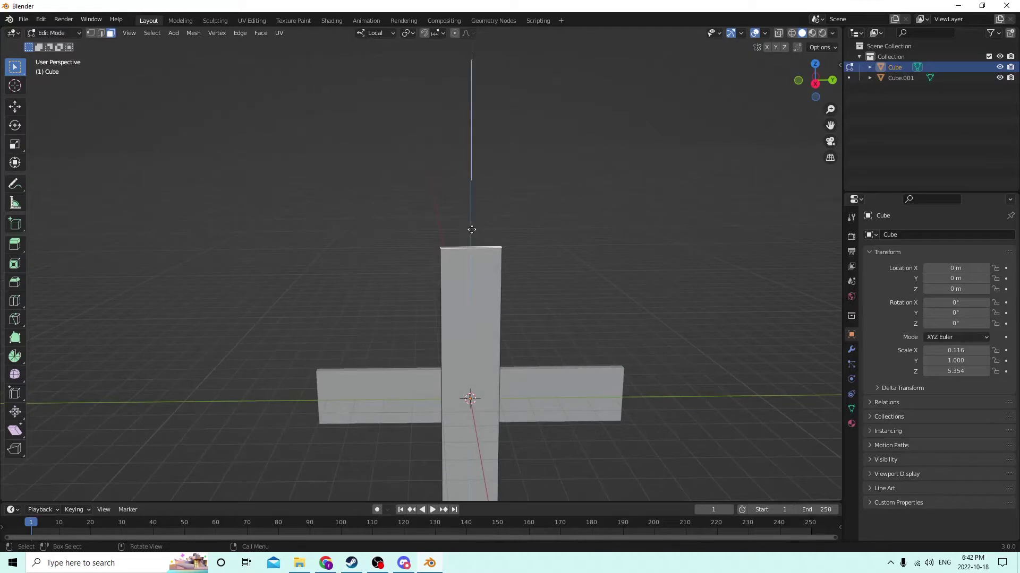
click(469, 201)
middle_drag(469, 197, 467, 214)
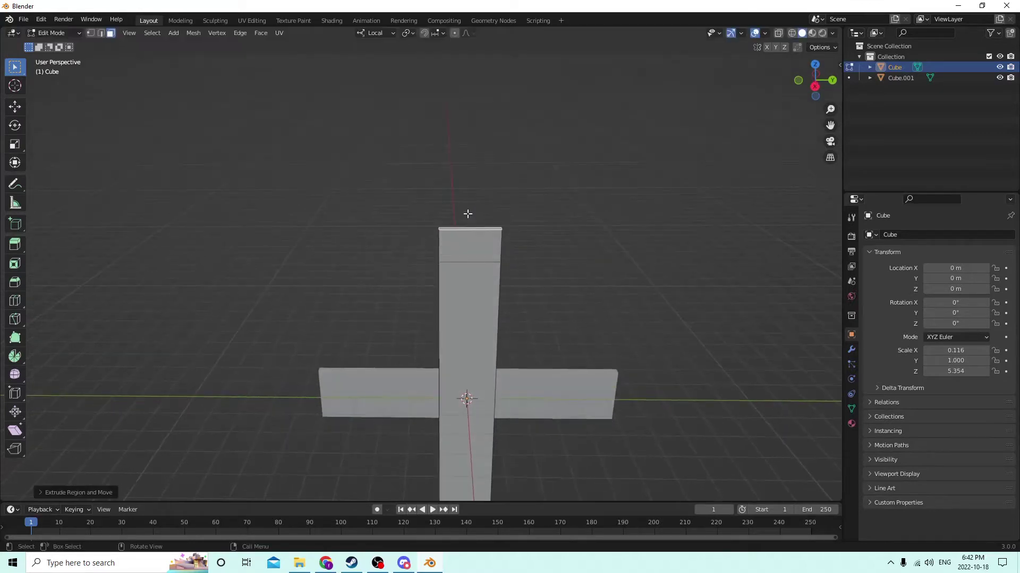
Scale the extruded top face down to taper the upright plank into a picket-like tip.
key(s)
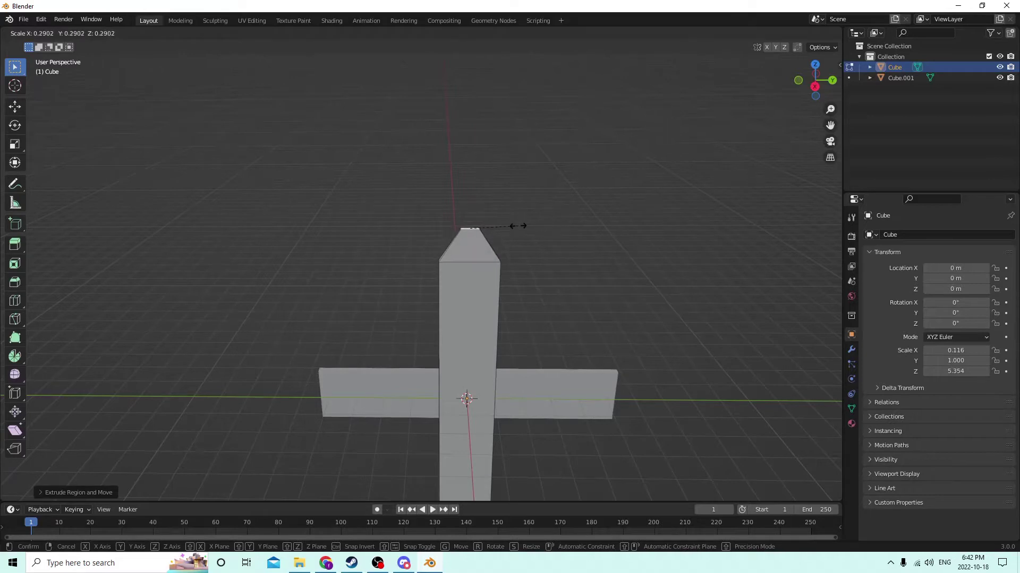
click(491, 225)
middle_drag(534, 226, 124, 270)
key(Tab)
key(Tab)
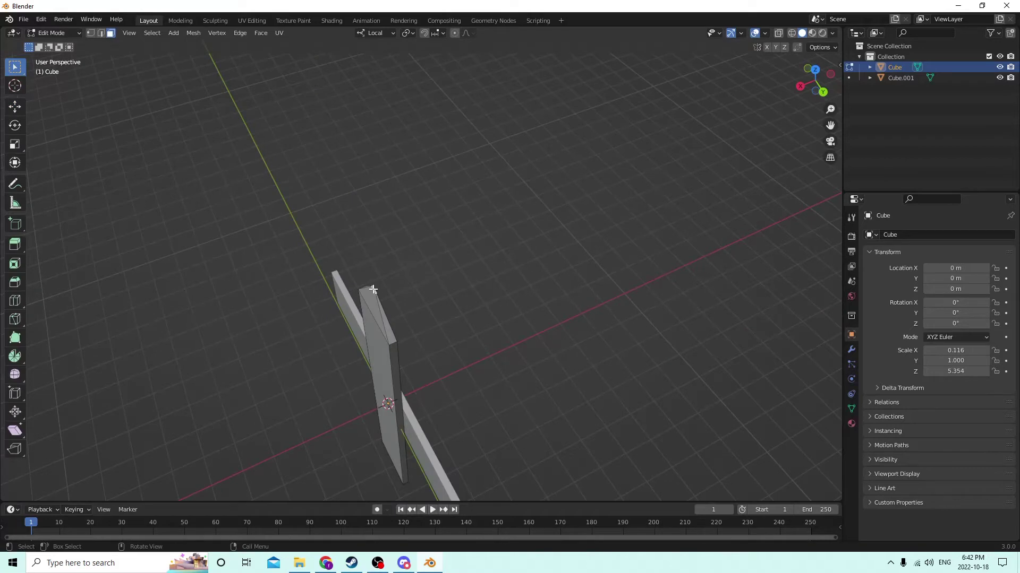
Scale the pointed plank's small tip face up along its local X axis and return to Object Mode.
middle_drag(363, 292, 407, 352)
click(473, 348)
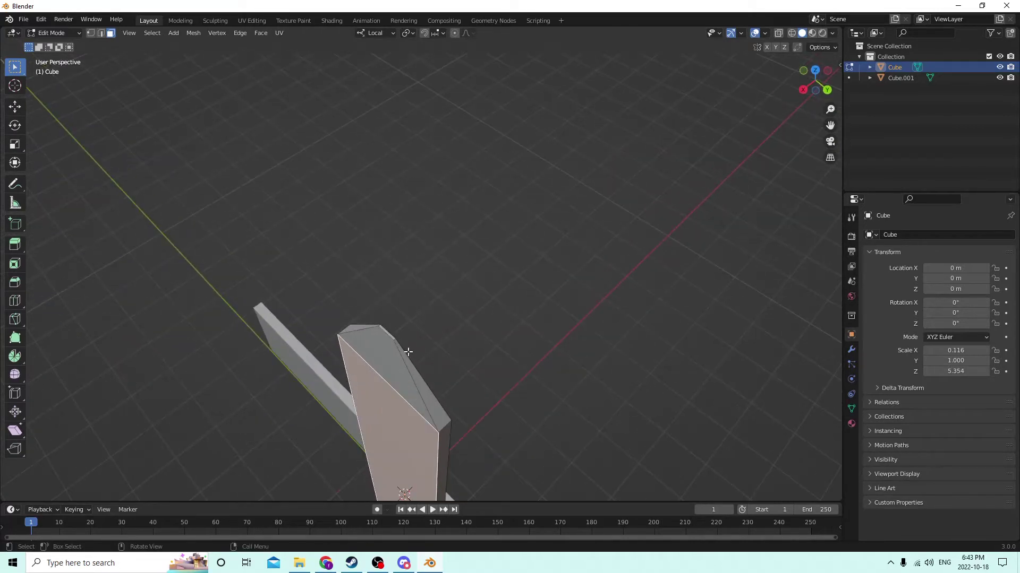
click(389, 334)
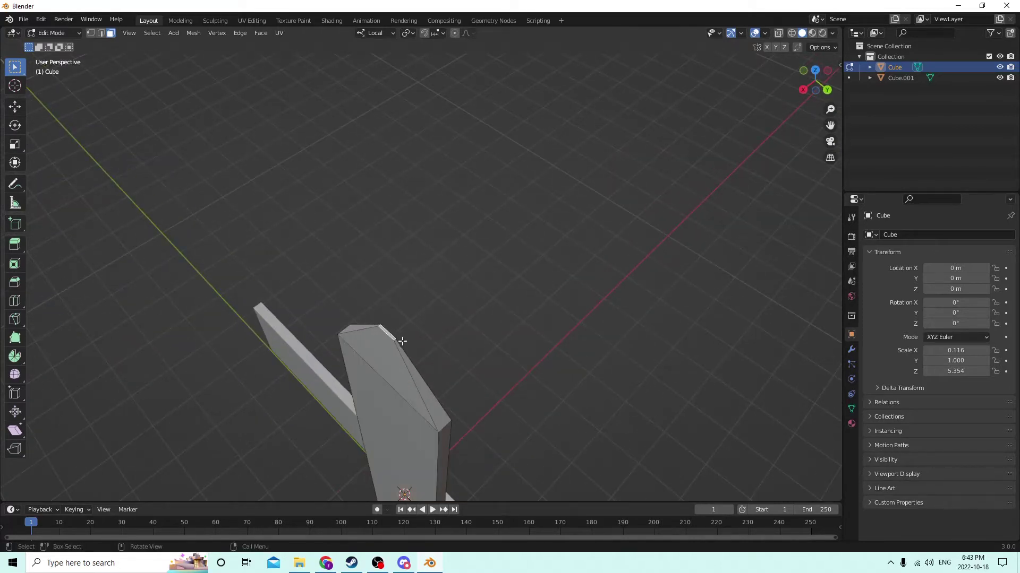
click(22, 144)
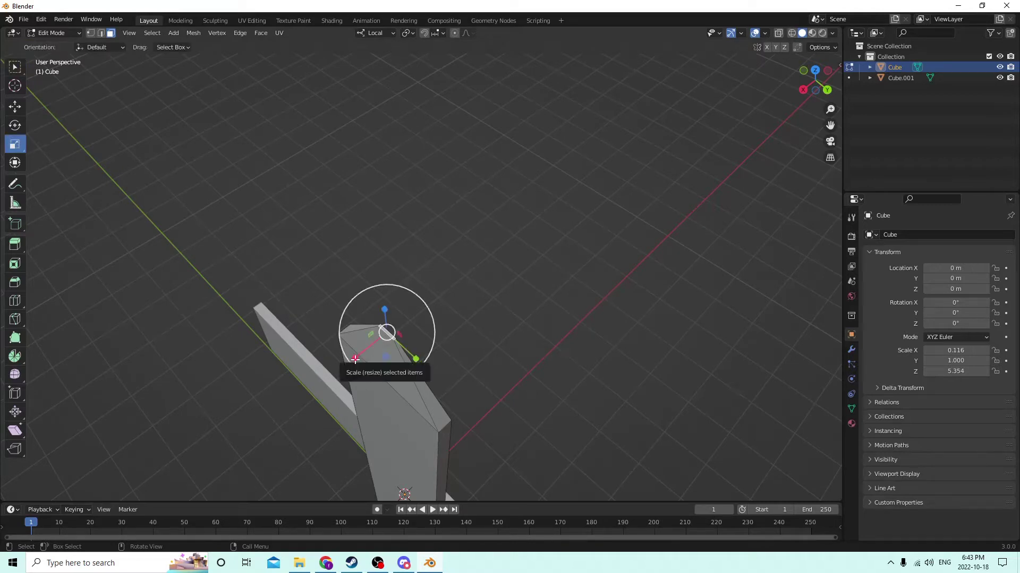
drag(354, 359, 357, 355)
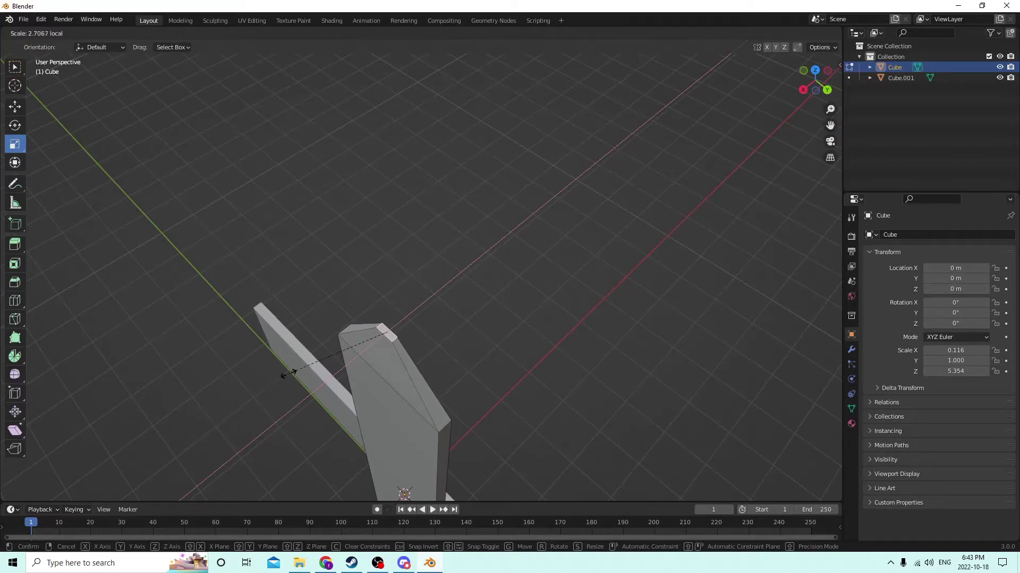
drag(260, 385, 260, 384)
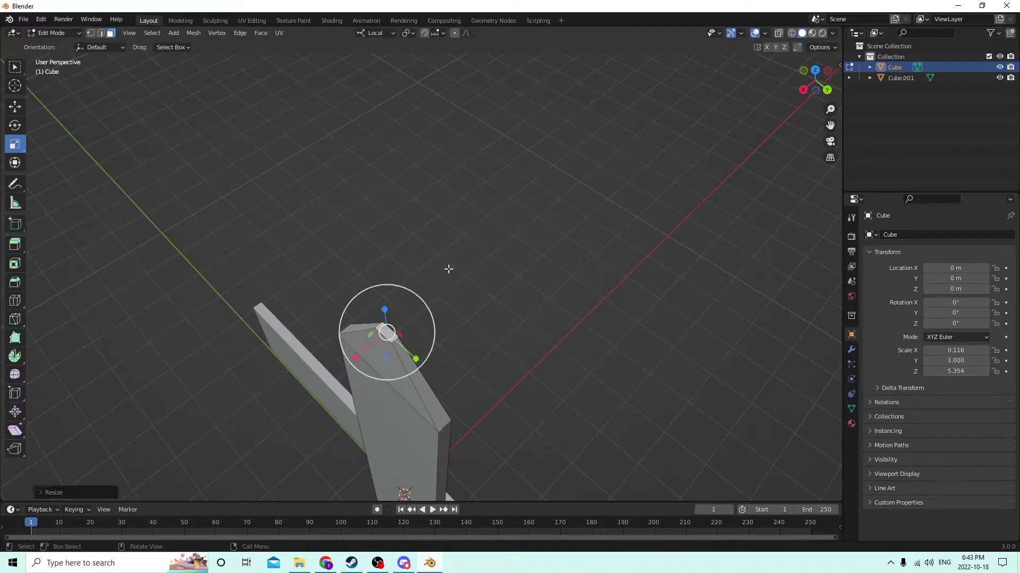
drag(386, 334, 401, 348)
click(532, 301)
scroll(540, 275, down, 2)
middle_drag(539, 275, 598, 228)
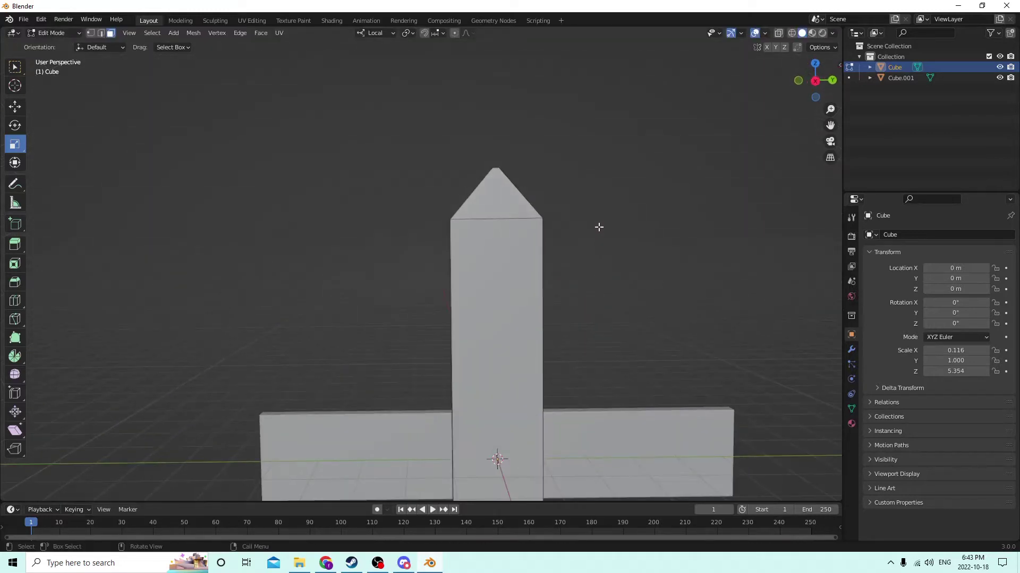
scroll(598, 229, down, 2)
scroll(607, 289, down, 2)
middle_drag(607, 289, 597, 289)
key(Tab)
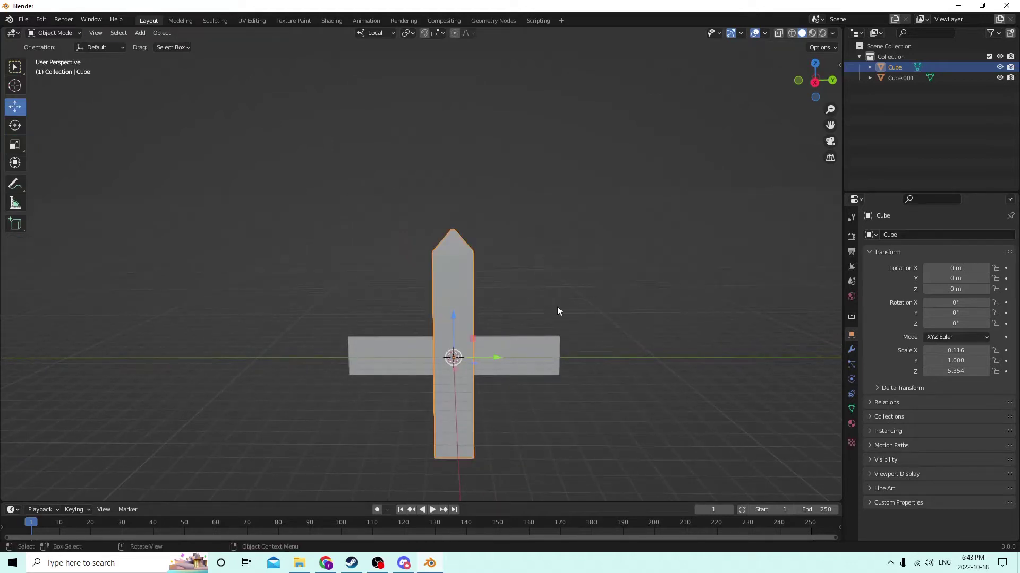
Duplicate the pointed picket and move the copy along Y to about 0.0237 m, beside the original.
key(shift+d)
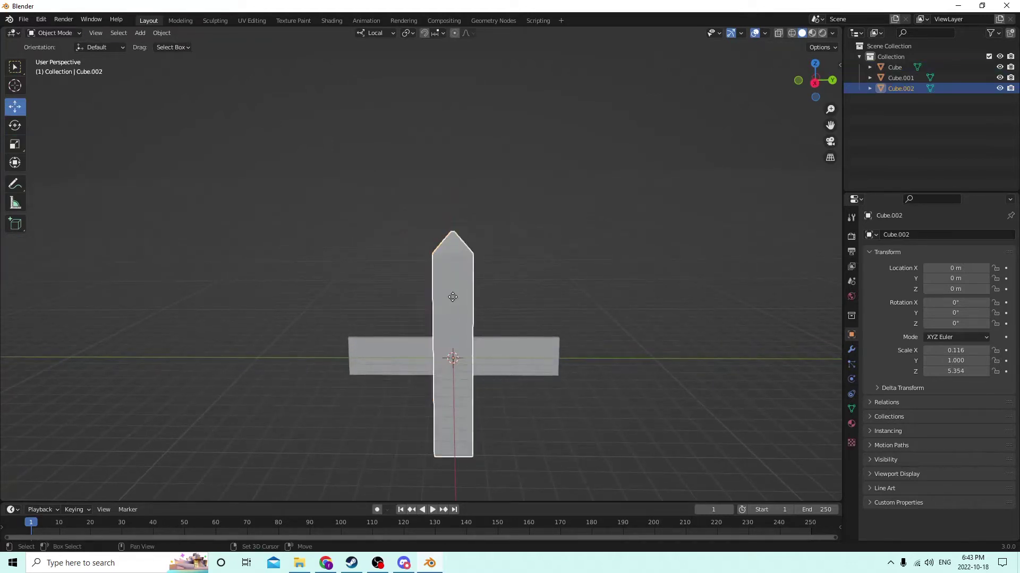
right_click(494, 289)
middle_drag(494, 290, 485, 341)
drag(491, 358, 546, 365)
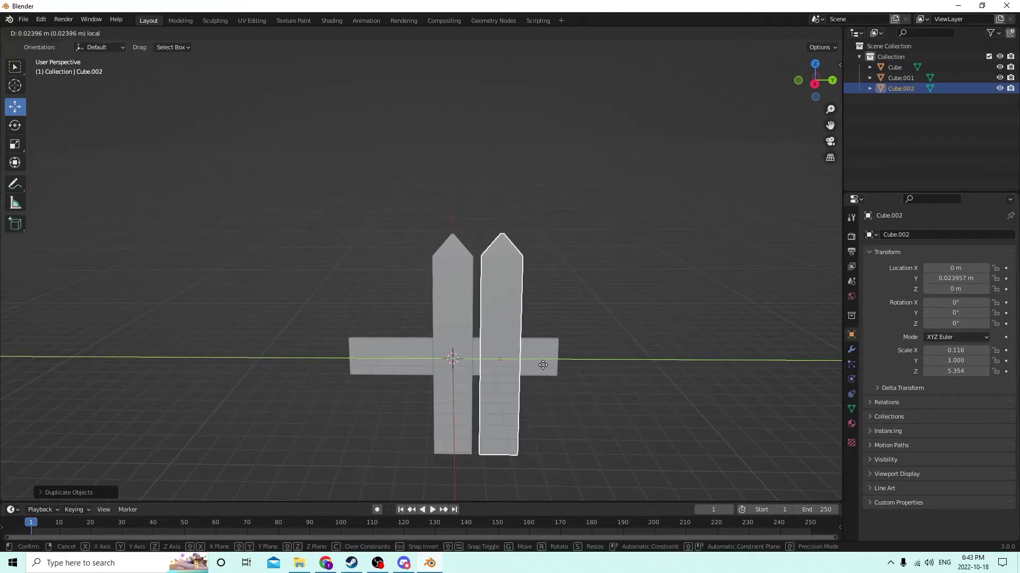
click(543, 365)
Duplicate the second picket and move the copy along Y to about 0.0473 m.
key(shift+d)
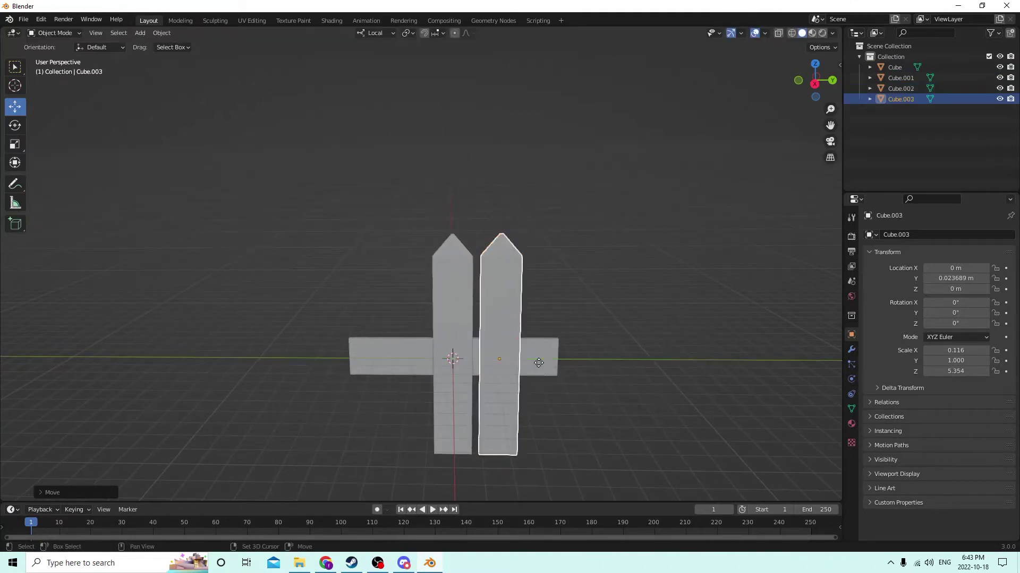
right_click(591, 346)
drag(537, 359, 582, 359)
Lengthen the horizontal plank behind the pickets to a Z scale of about 5.744.
middle_drag(581, 360, 335, 344)
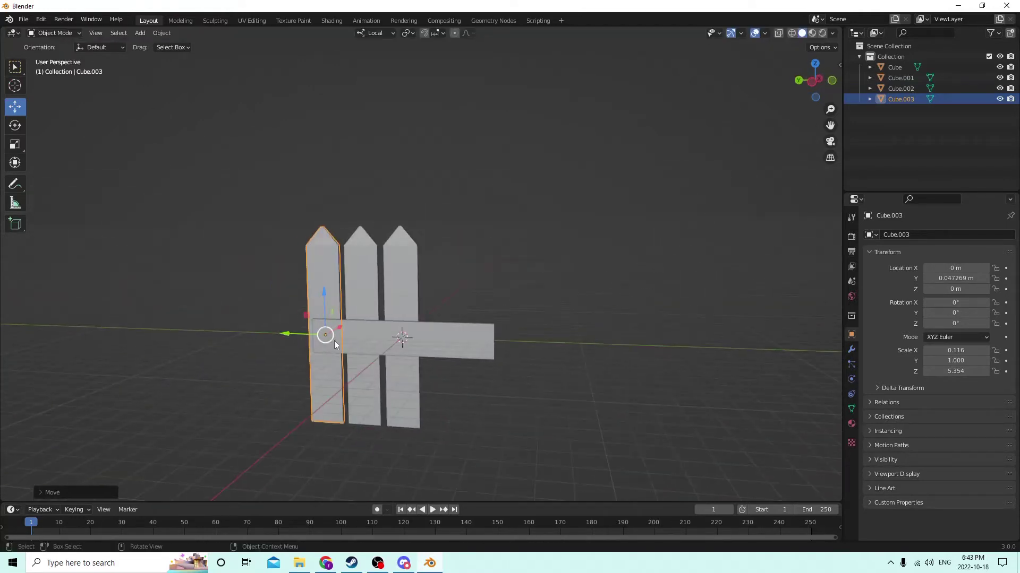
click(442, 333)
middle_drag(441, 333, 250, 239)
click(23, 139)
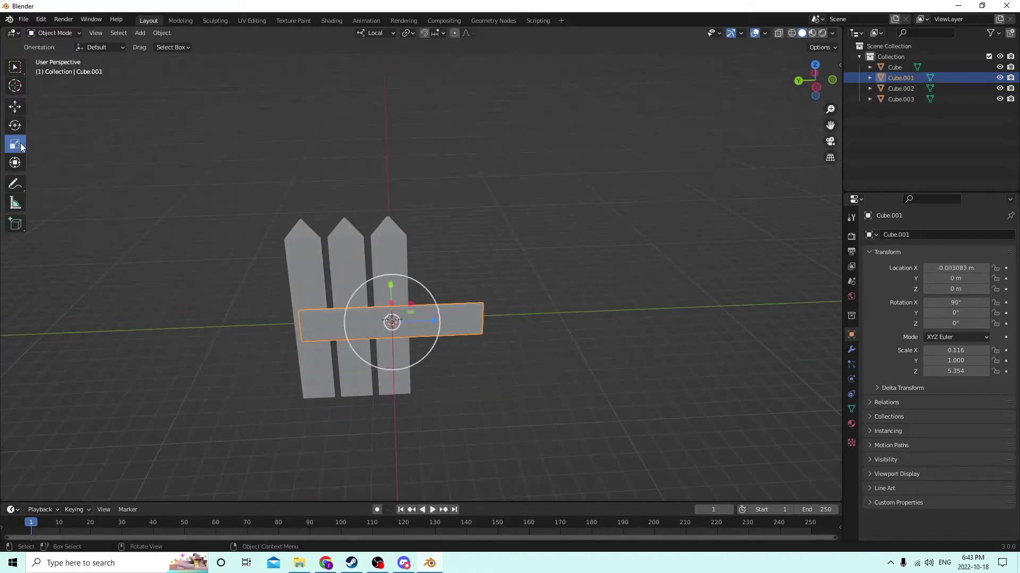
drag(435, 322, 439, 321)
middle_drag(439, 321, 464, 311)
click(643, 316)
Duplicate the middle picket in place and set the copy's Y location to -0.023689 m.
click(481, 313)
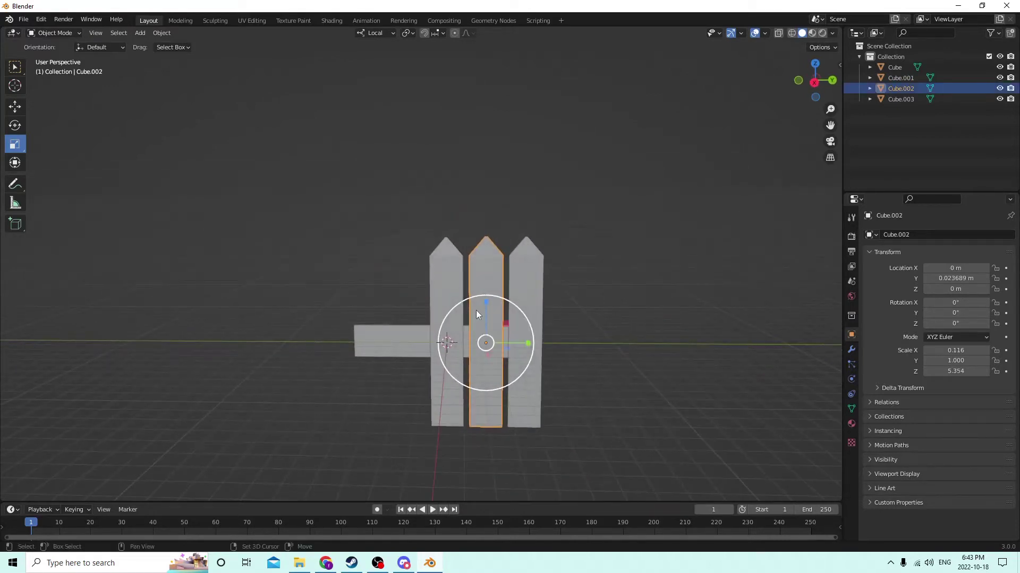
key(shift+d)
key(Escape)
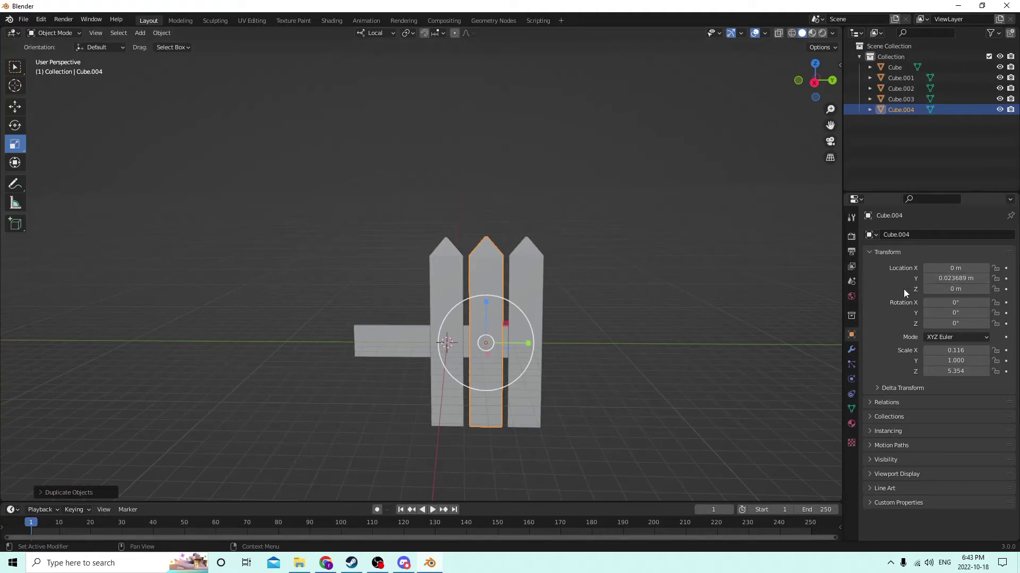
click(943, 278)
click(926, 278)
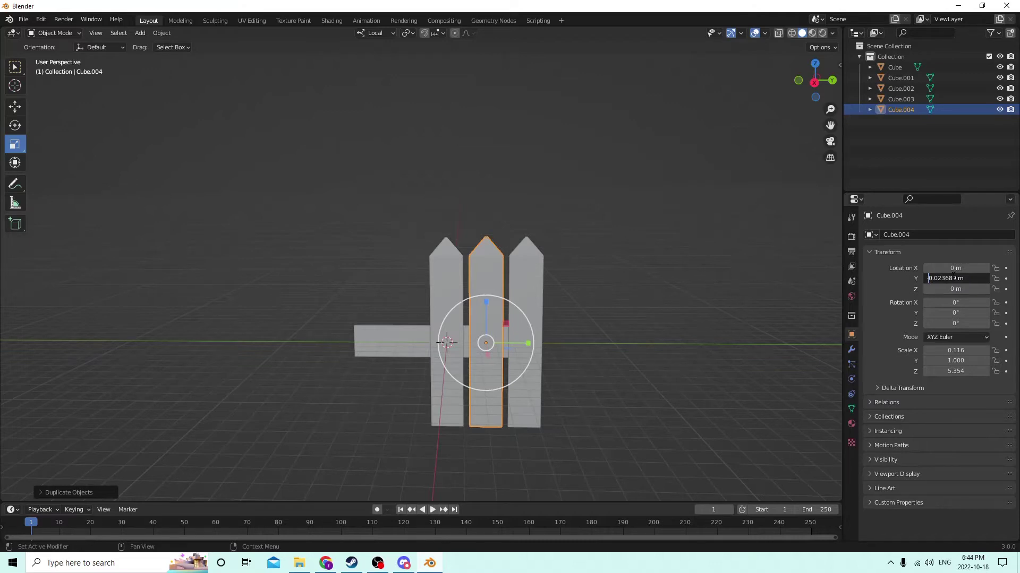
text(-)
key(Return)
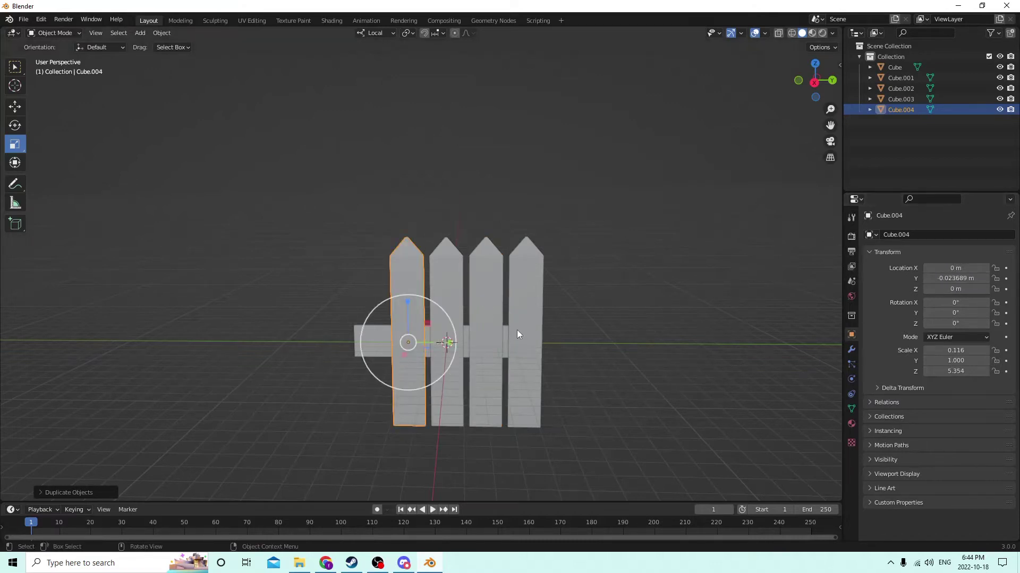
Duplicate the outermost picket on the positive Y side in place and set the copy's Y location to -0.047269 m.
click(517, 334)
key(shift+d)
right_click(634, 360)
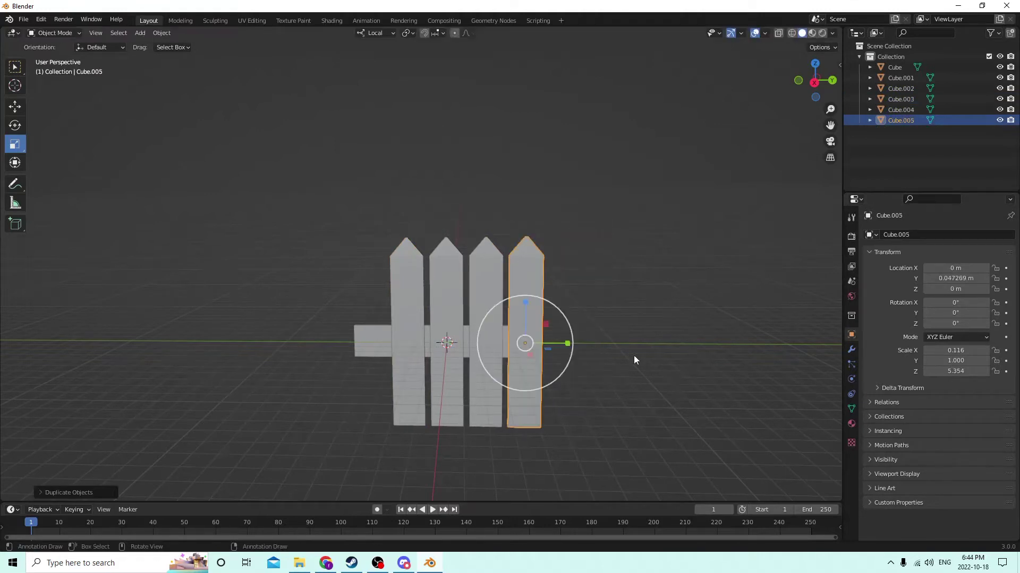
double_click(955, 278)
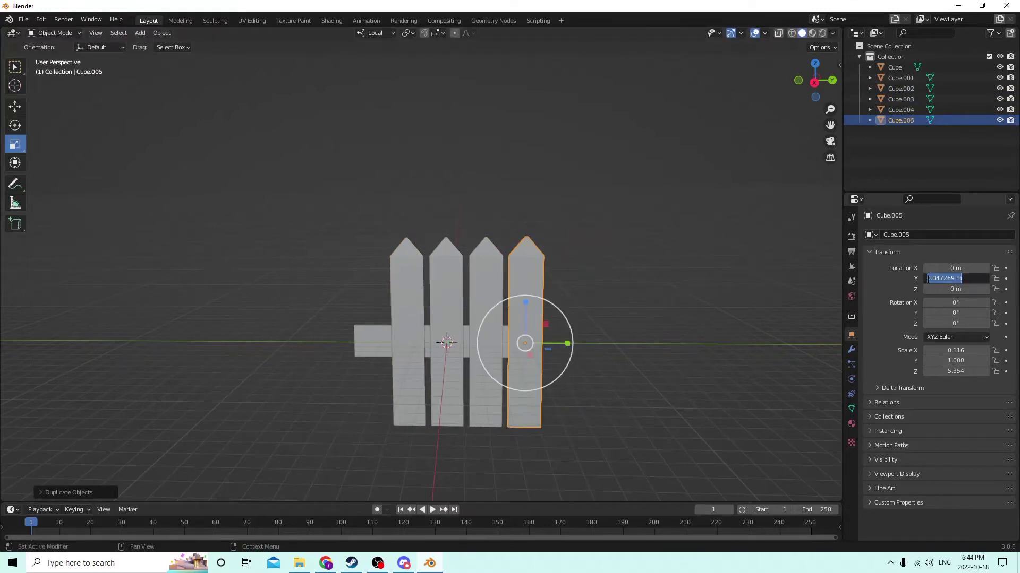
click(927, 279)
text(-)
key(Return)
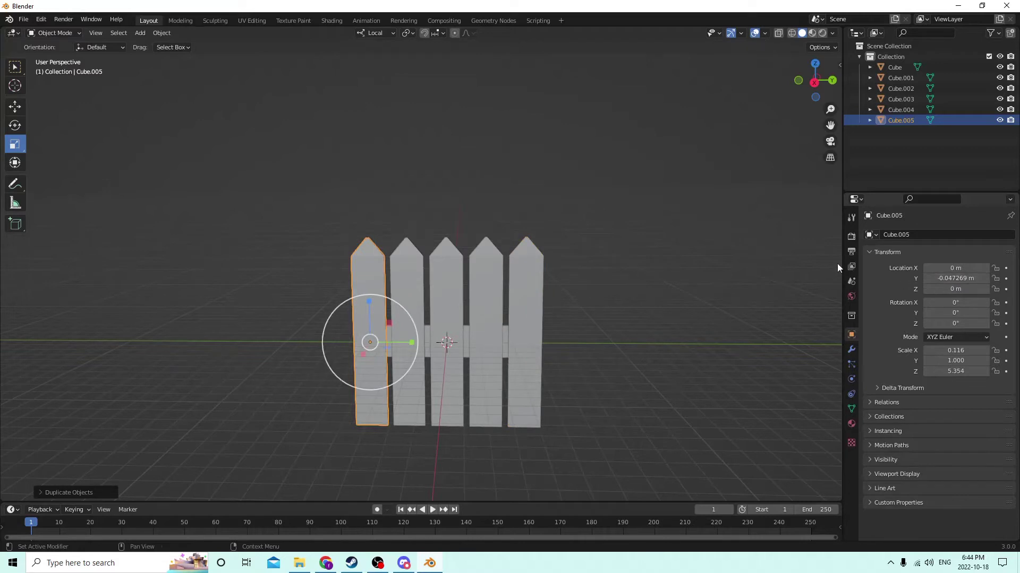
Narrow the horizontal plank to a Y scale of about 0.616.
middle_drag(610, 271, 534, 284)
click(399, 350)
middle_drag(399, 348, 393, 321)
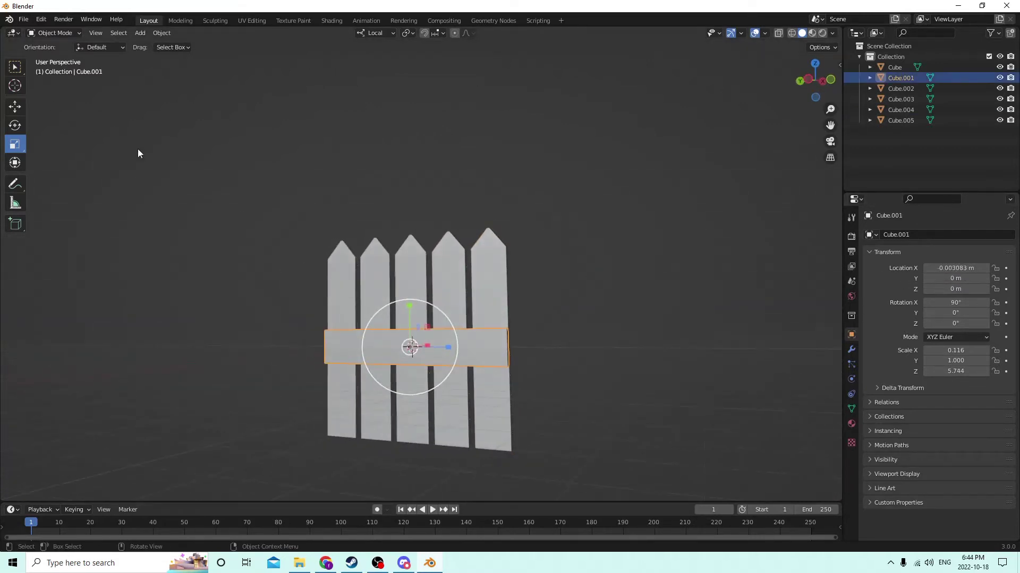
drag(412, 306, 409, 320)
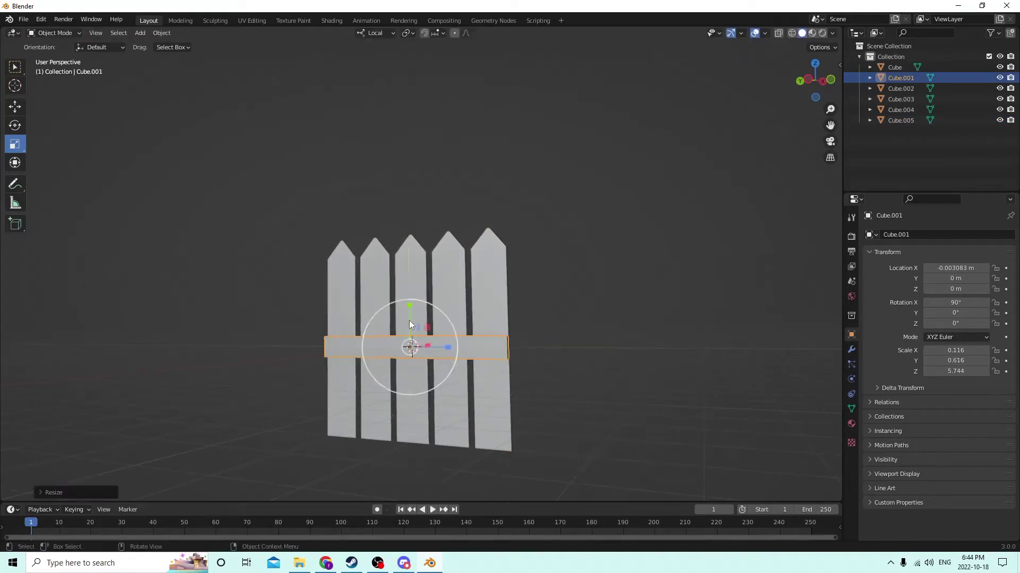
Raise the horizontal plank to a Z location of about 0.0419 m, near the top of the pickets.
middle_drag(409, 320, 297, 310)
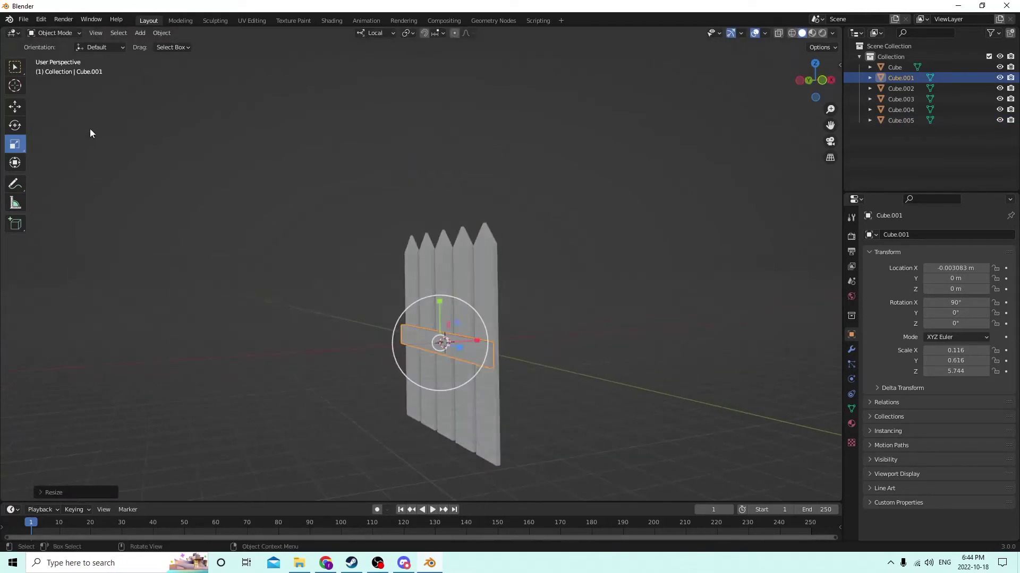
click(15, 106)
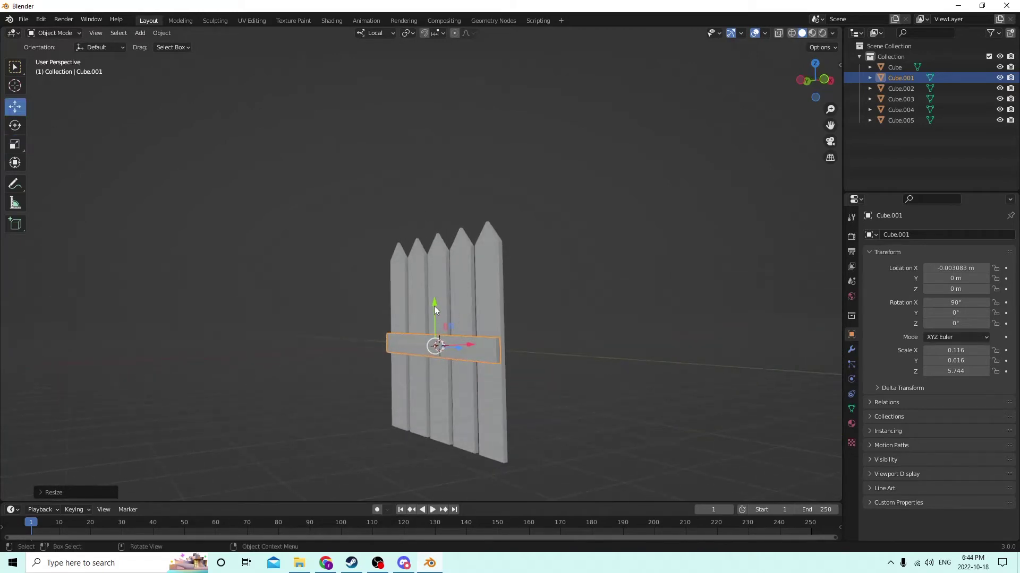
drag(435, 309, 438, 232)
middle_drag(439, 232, 409, 256)
Duplicate the horizontal rail in place and lower the copy to a Z location of about -0.0292 m.
key(shift+d)
key(Escape)
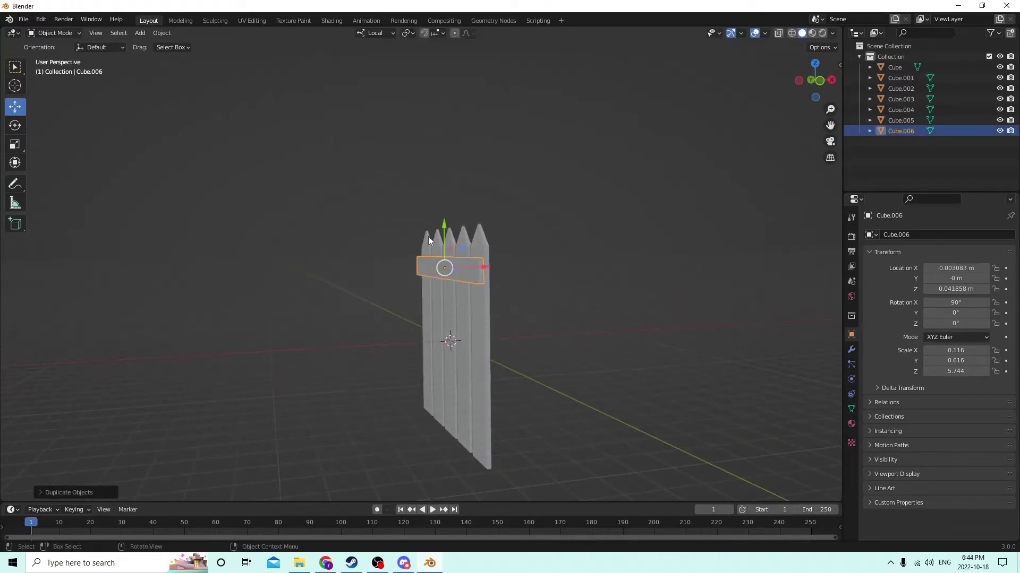
drag(444, 218, 425, 344)
Lower the upper rail to a Z location of about 0.0308 m and deselect it.
middle_drag(426, 344, 345, 233)
click(365, 272)
drag(384, 224, 384, 238)
middle_drag(384, 237, 548, 277)
click(623, 286)
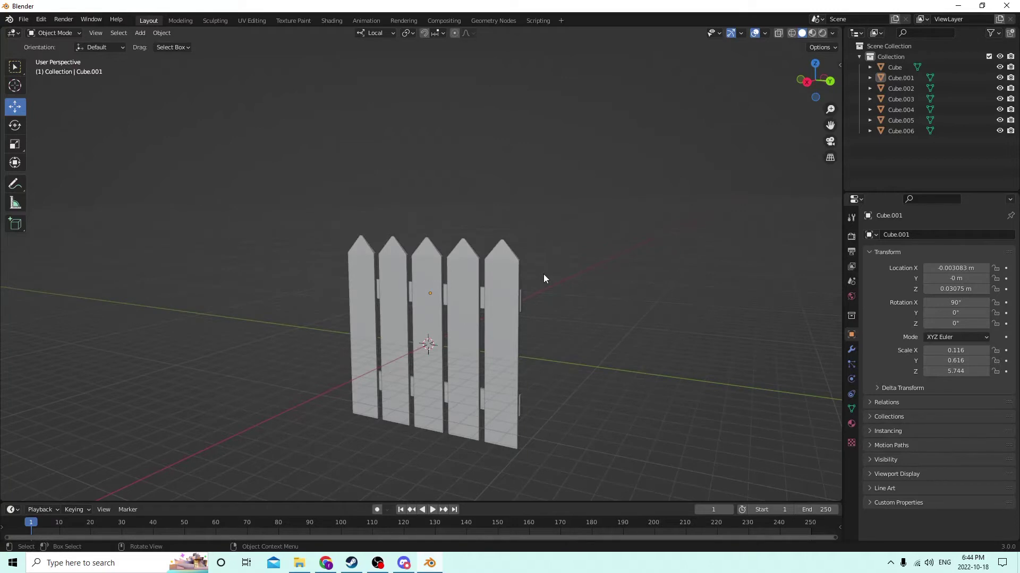
Select both horizontal rails and lengthen them together to a Z scale of about 8.371.
middle_drag(548, 264, 412, 362)
click(412, 272)
shift+click(412, 363)
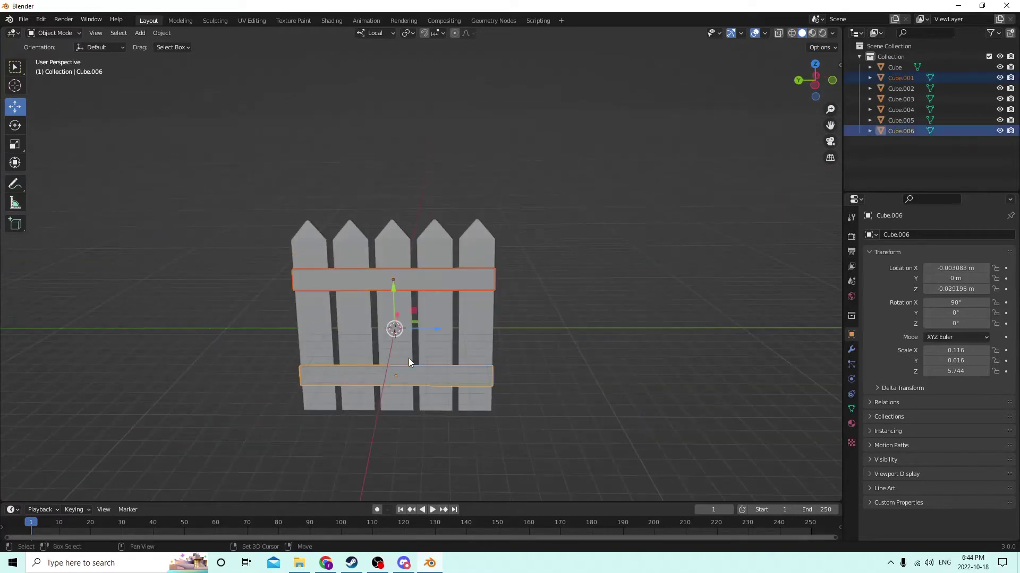
click(14, 143)
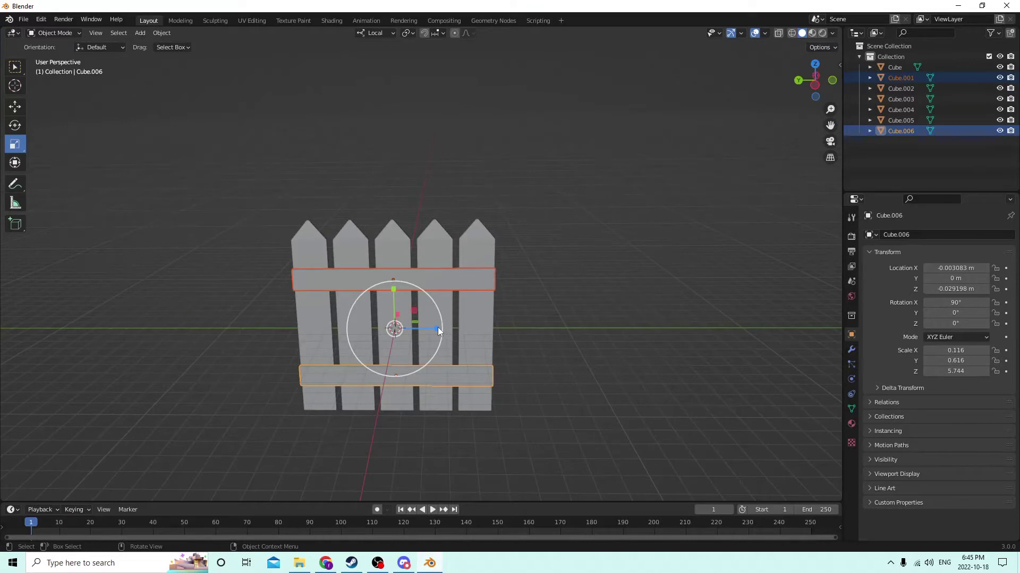
mouse_move(439, 330)
mouse_down()
mouse_move(464, 326)
mouse_move(454, 330)
mouse_up()
middle_drag(454, 330, 492, 314)
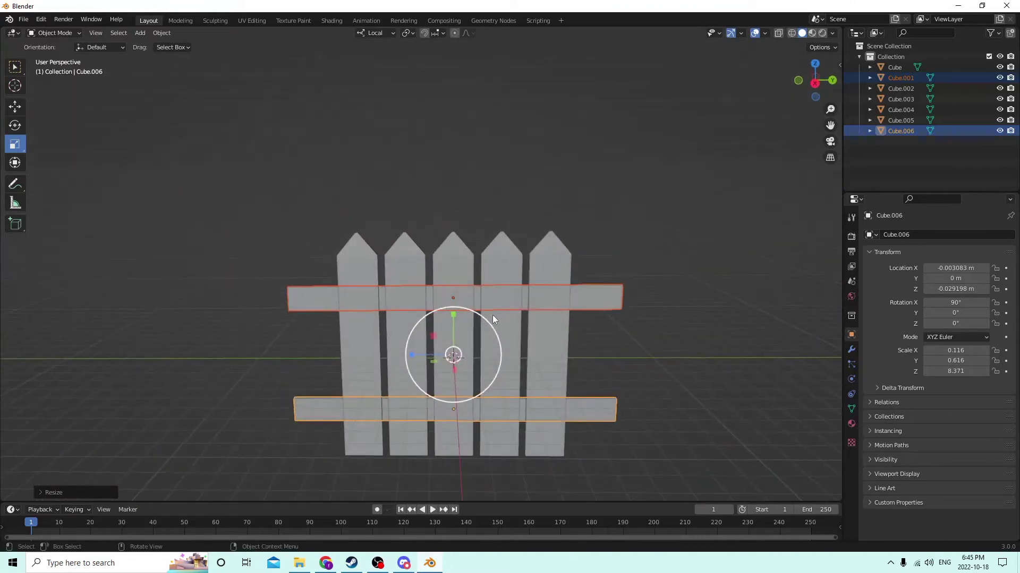
Duplicate the end picket on the positive Y side and move the copy outward along Y by one picket spacing.
click(552, 323)
key(shift+d)
right_click(570, 330)
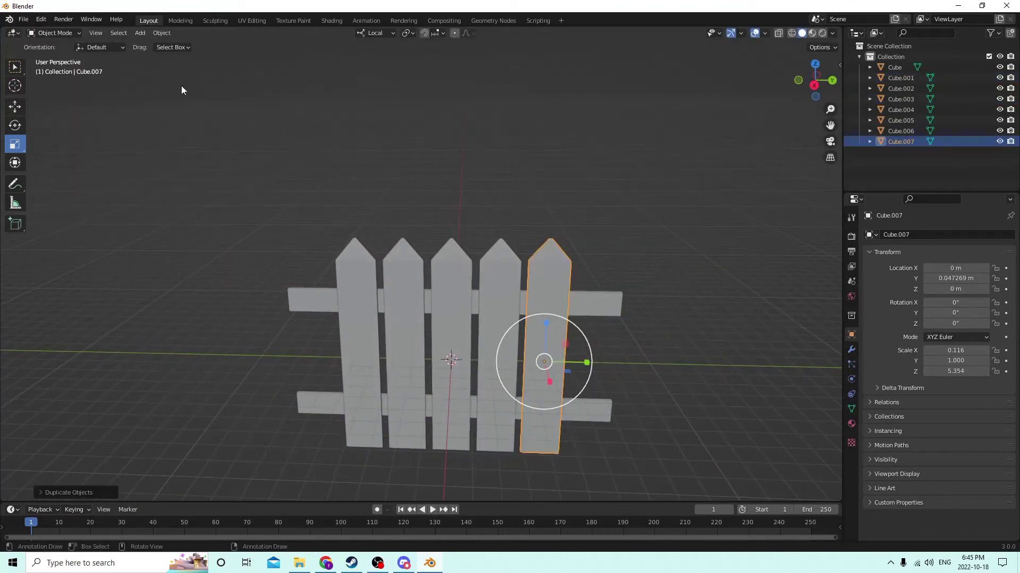
click(15, 109)
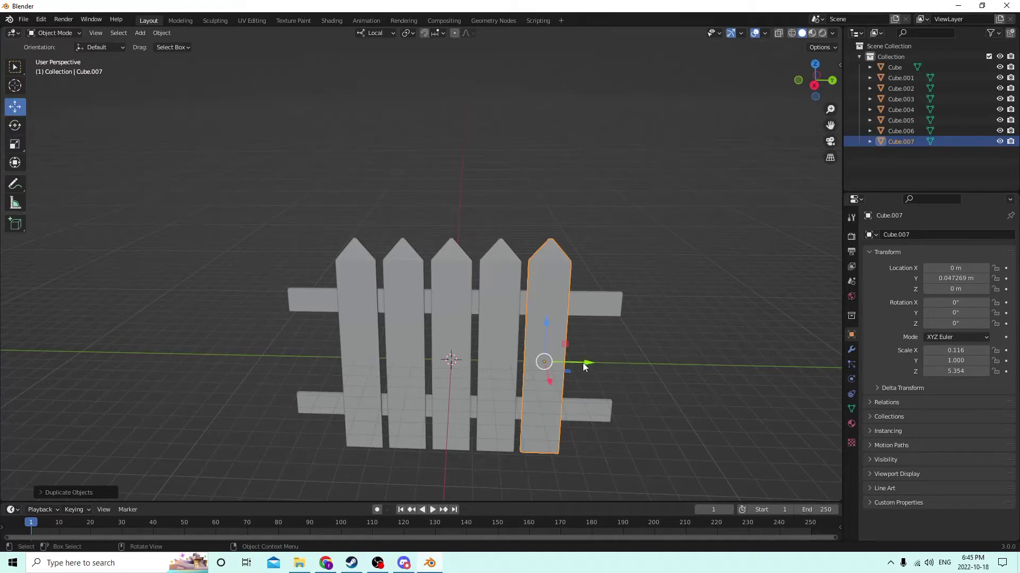
drag(583, 366, 635, 371)
Select both horizontal rails and shorten them slightly to a Z scale of about 8.258.
middle_drag(544, 362, 577, 349)
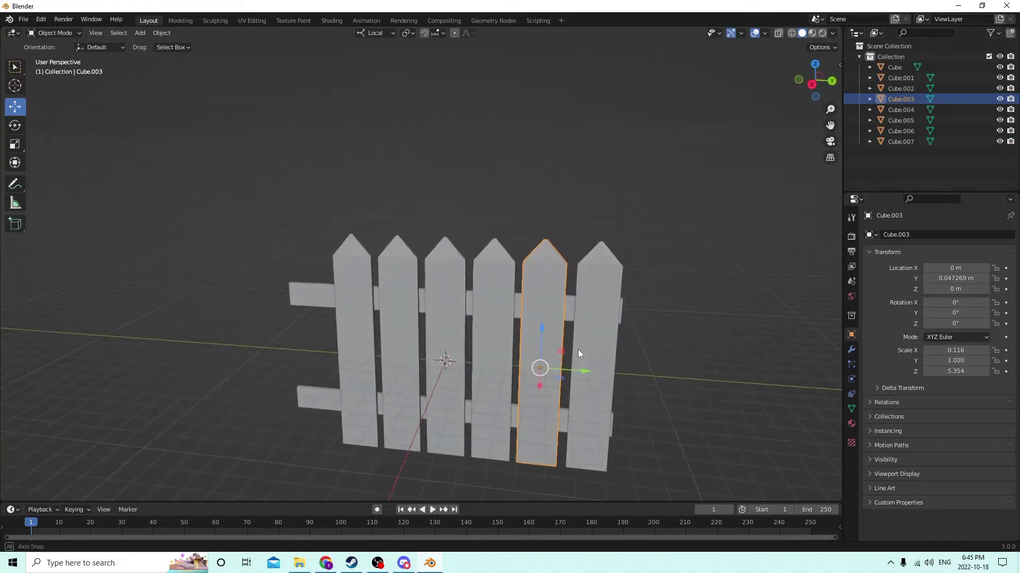
click(570, 307)
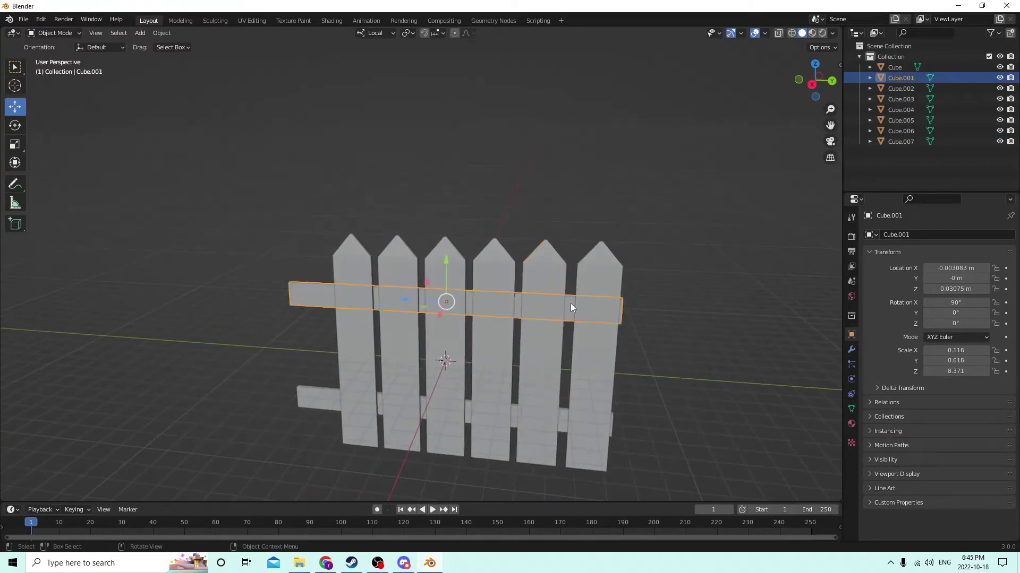
shift+click(562, 411)
click(563, 419)
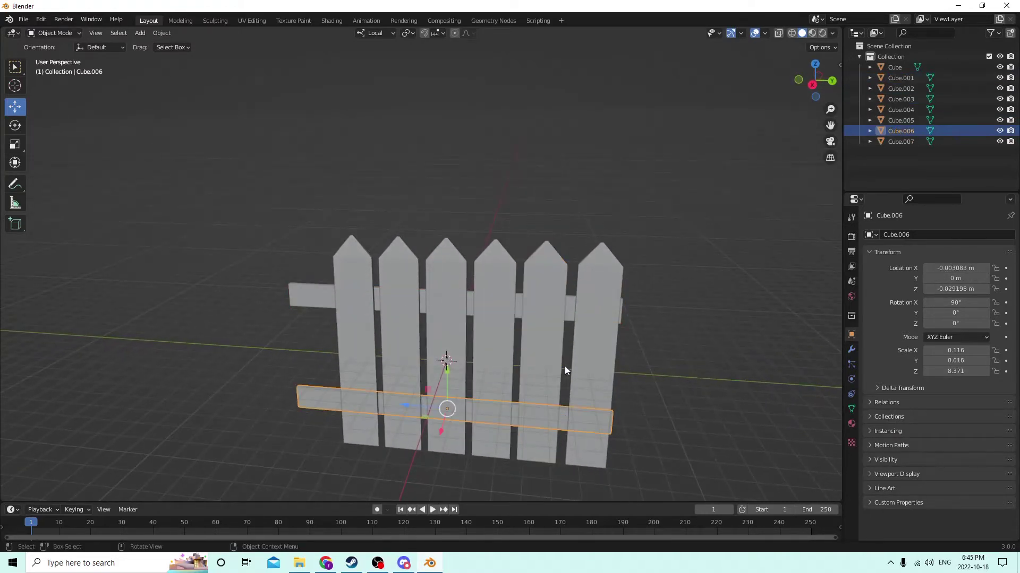
shift+click(569, 307)
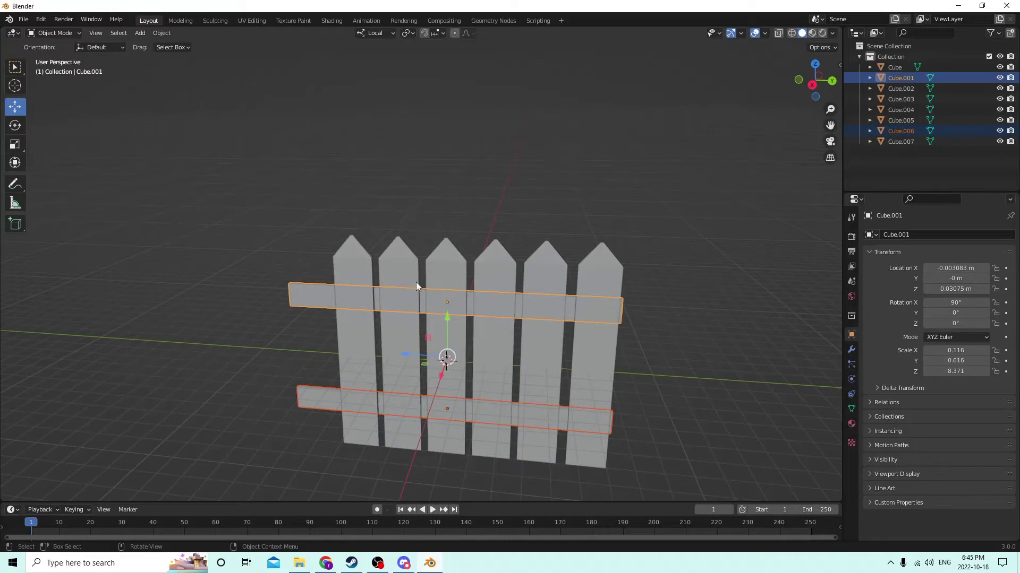
click(14, 145)
drag(410, 354, 407, 357)
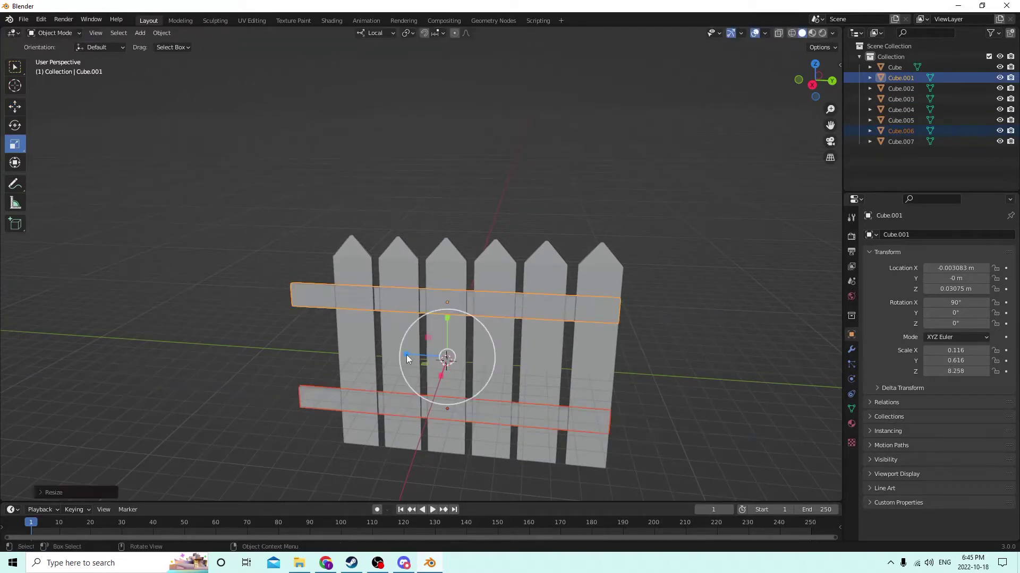
Duplicate the end picket on the positive Y side and set the copy's Y location to -0.072167 m.
middle_drag(407, 355, 652, 305)
click(603, 338)
middle_drag(603, 339, 562, 356)
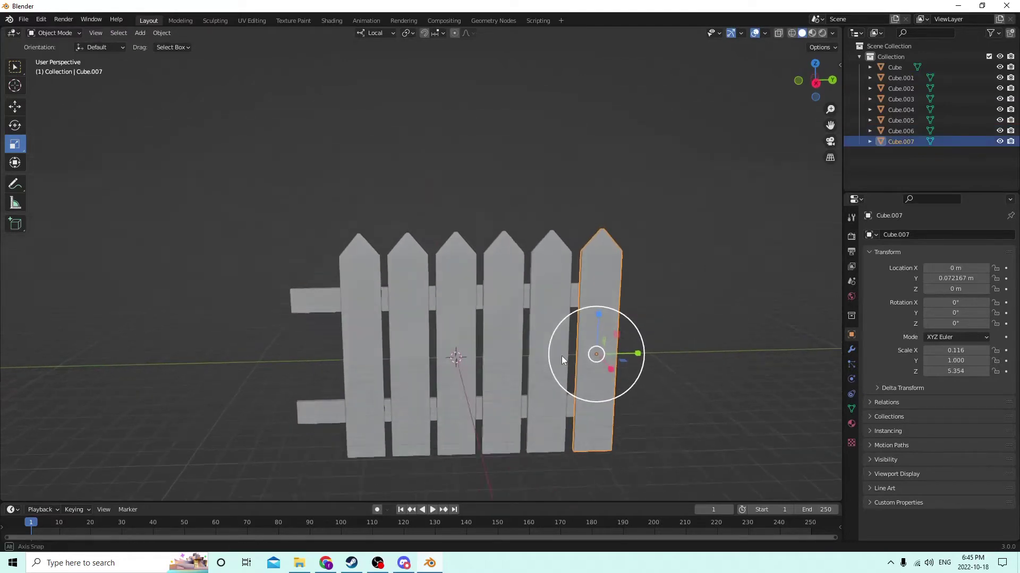
key(shift+d)
click(642, 321)
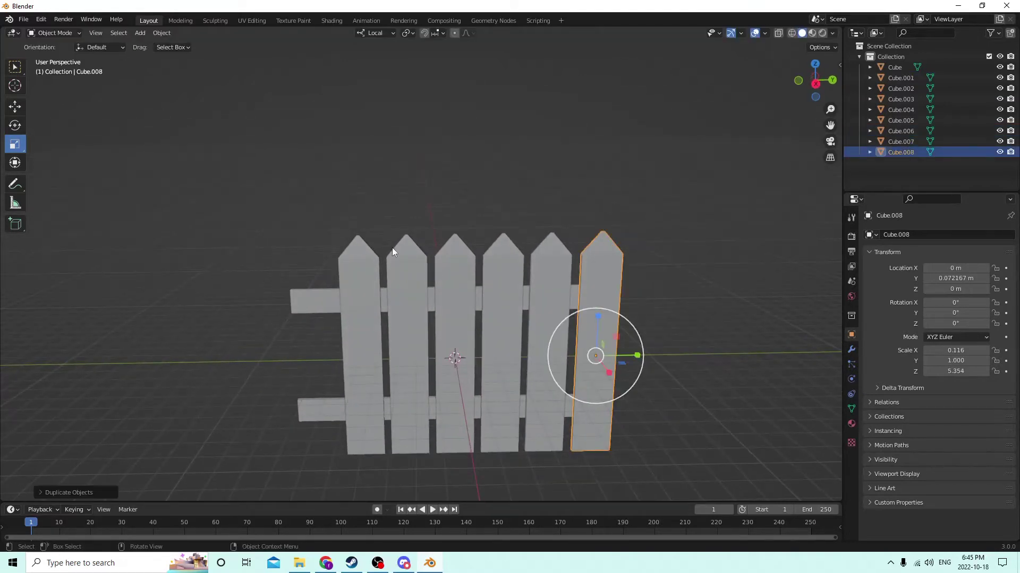
click(14, 108)
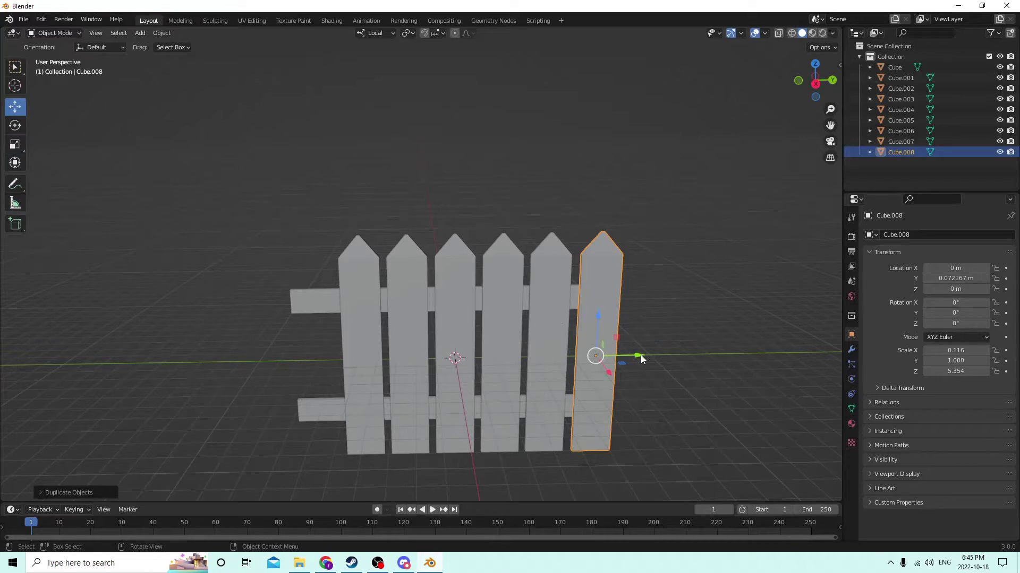
drag(640, 358, 369, 368)
right_click(369, 372)
click(942, 279)
click(926, 278)
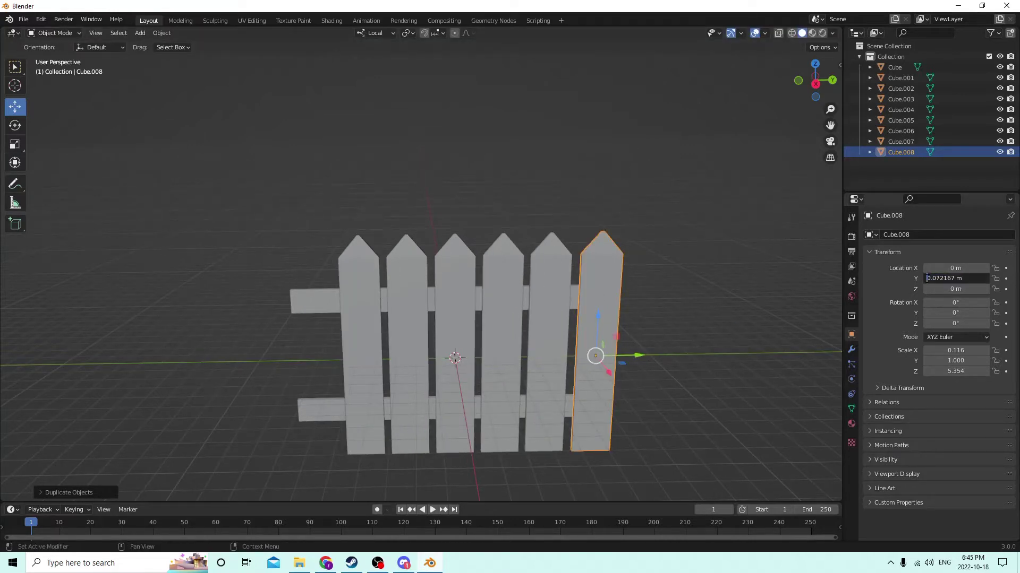
text(-)
key(Return)
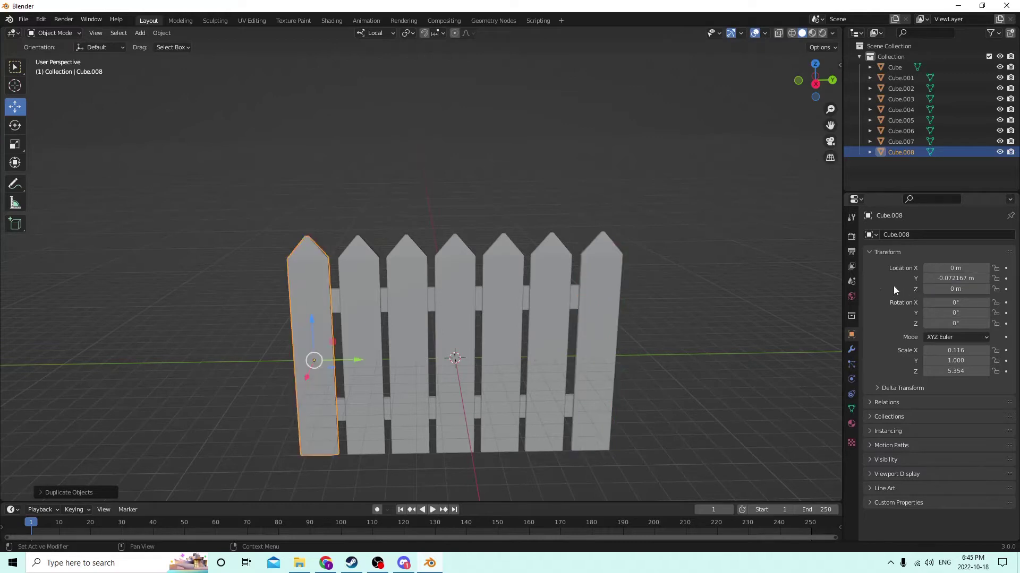
click(851, 266)
middle_drag(703, 266, 451, 315)
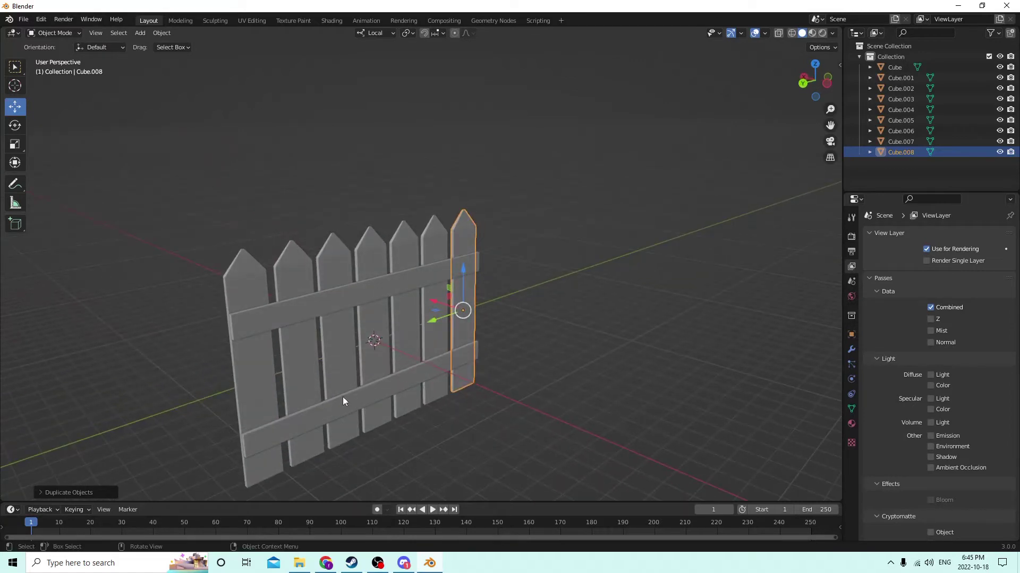
middle_drag(286, 384, 215, 388)
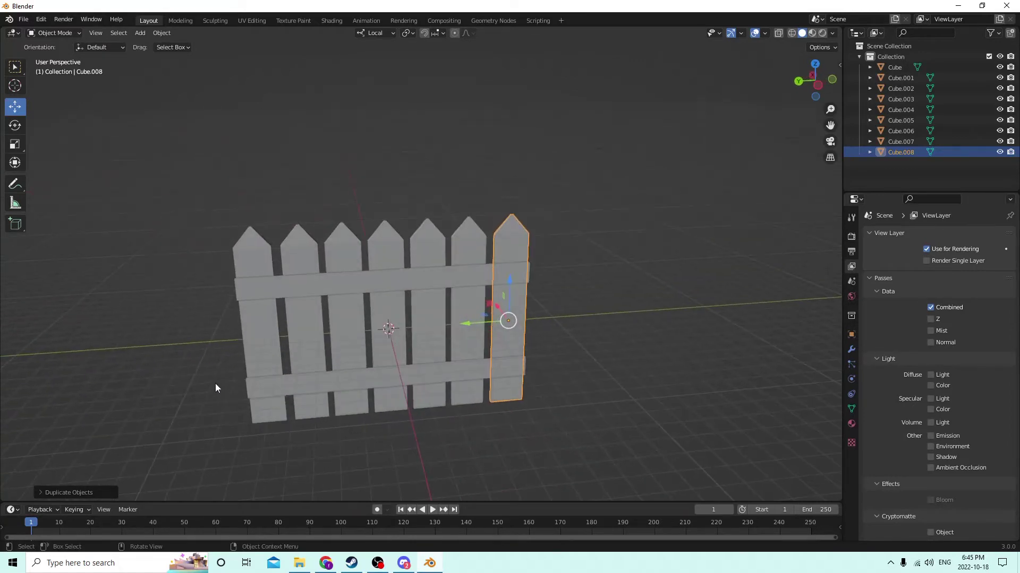
click(265, 417)
shift+click(317, 406)
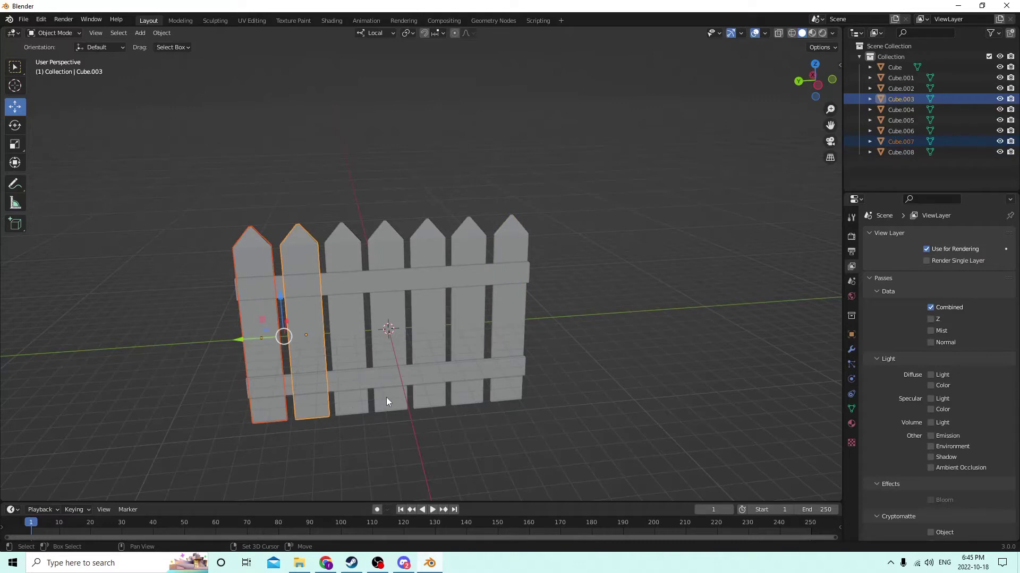
click(146, 394)
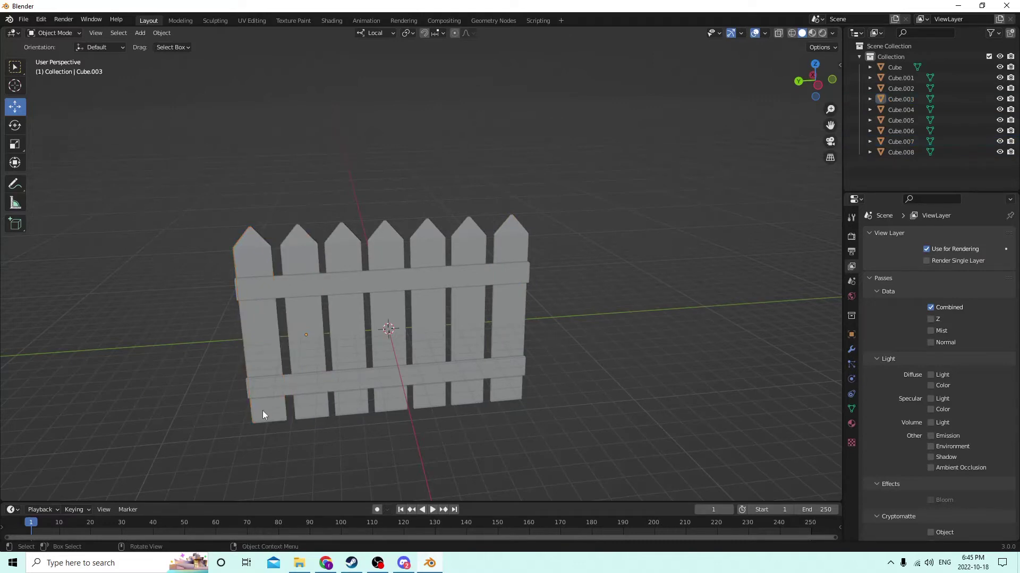
Select all seven pickets and both horizontal rails and join them into one object.
click(262, 410)
shift+click(319, 408)
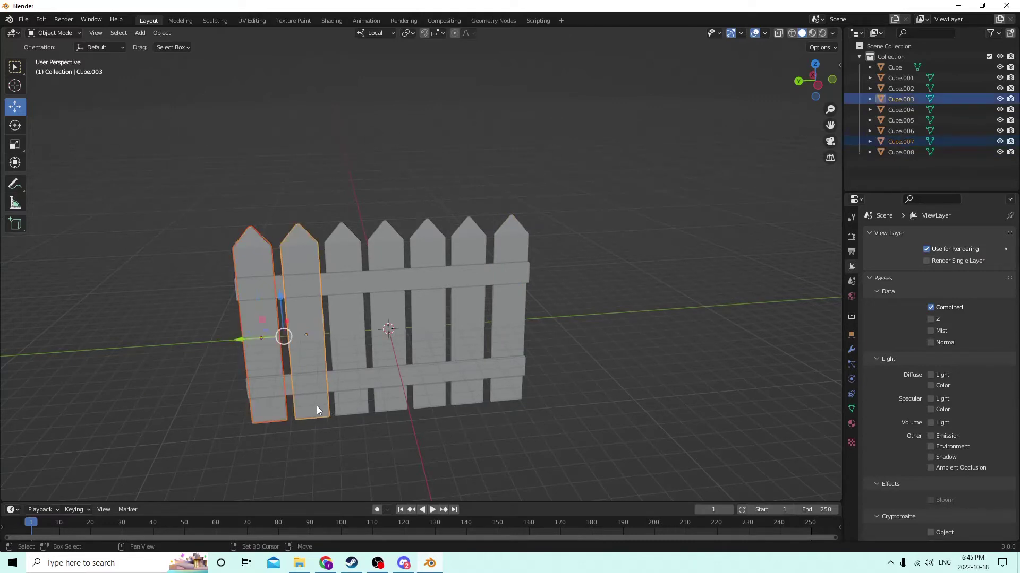
shift+click(354, 404)
shift+click(405, 398)
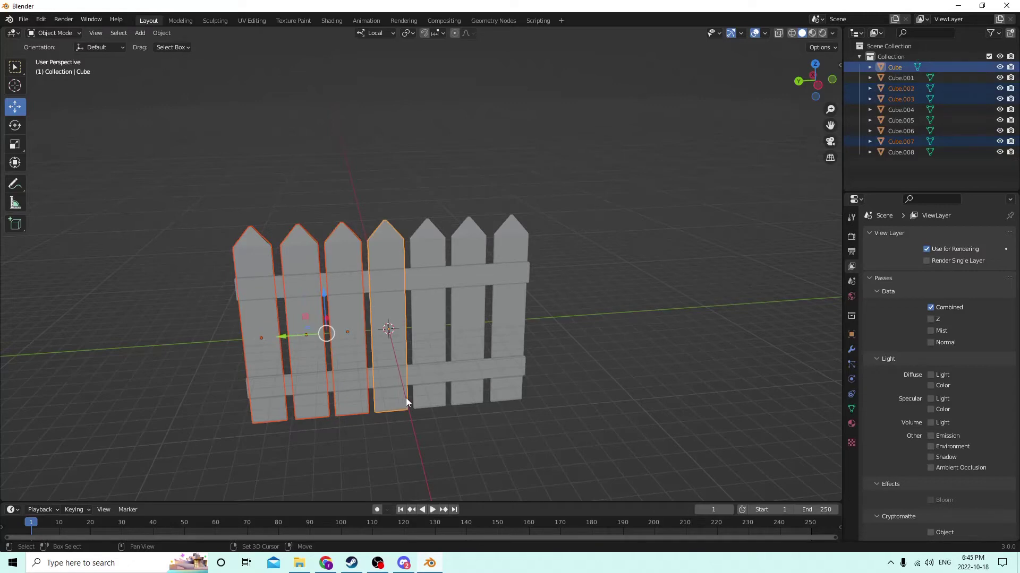
shift+click(433, 394)
shift+click(467, 392)
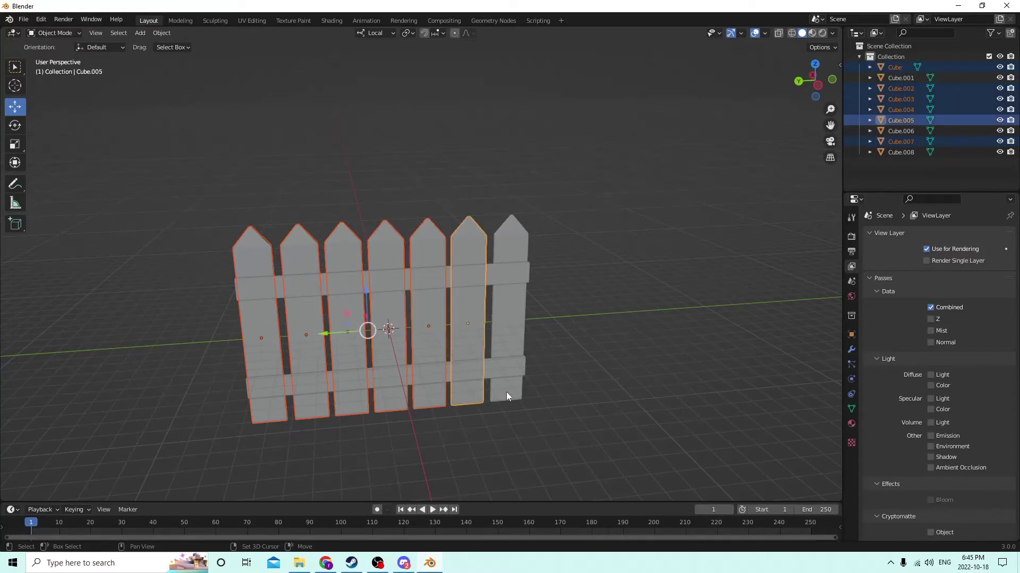
shift+click(514, 389)
shift+click(505, 367)
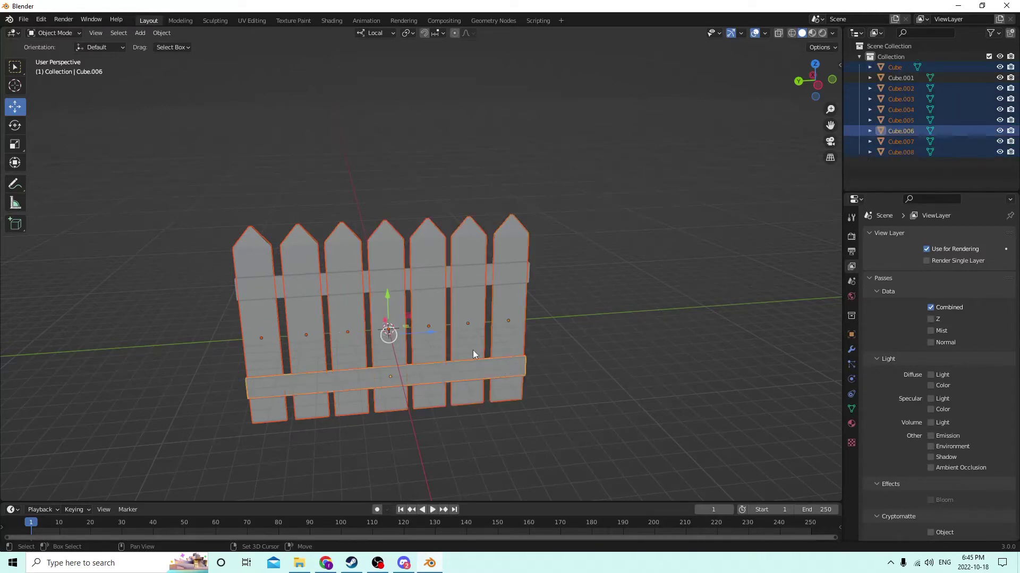
shift+click(377, 279)
middle_drag(319, 269, 507, 273)
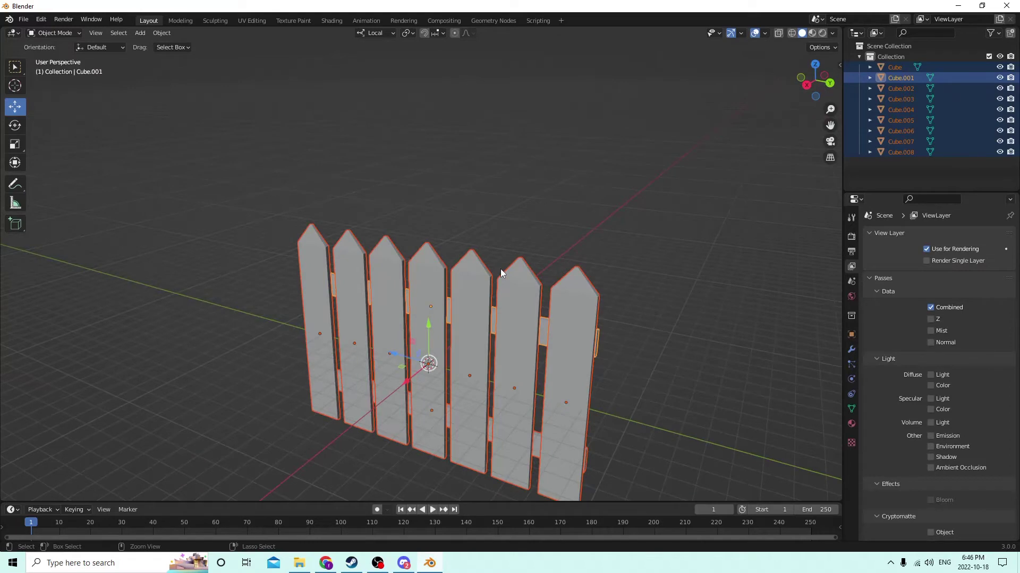
key(ctrl+j)
Try moving the joined fence upward as a single object and undo the move.
middle_drag(500, 268, 536, 244)
drag(433, 247, 455, 197)
middle_drag(455, 197, 502, 293)
click(41, 19)
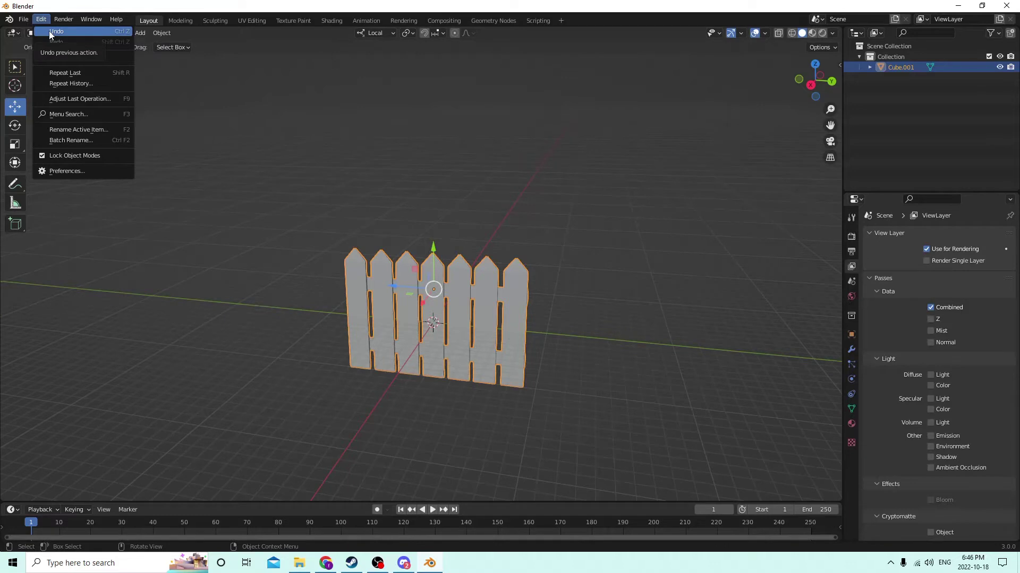
click(49, 31)
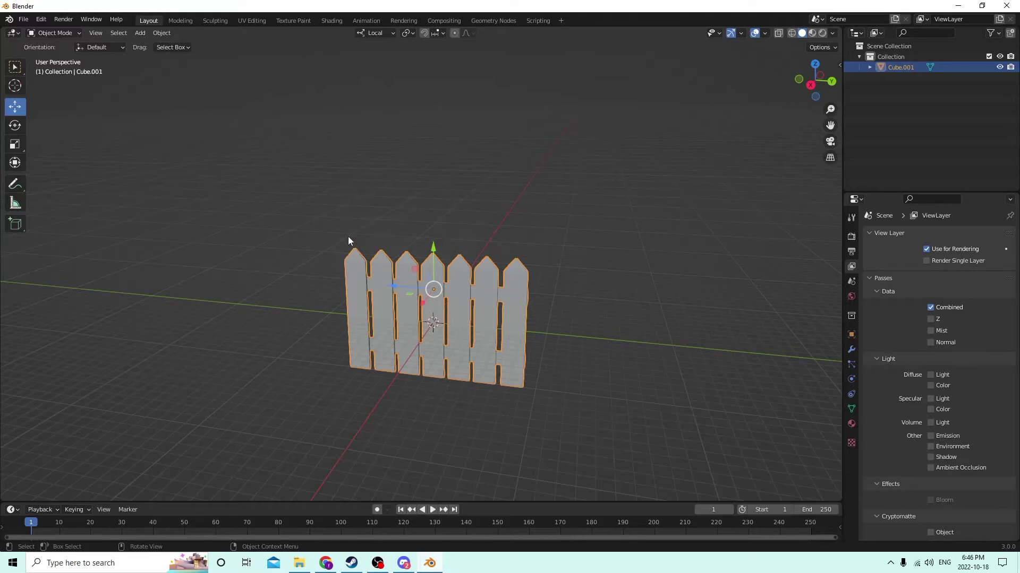
Examine the joined fence from several angles and distances.
middle_drag(349, 236, 275, 248)
scroll(383, 243, down, 1)
mouse_move(382, 243)
middle_down()
mouse_move(383, 227)
mouse_move(396, 229)
middle_up()
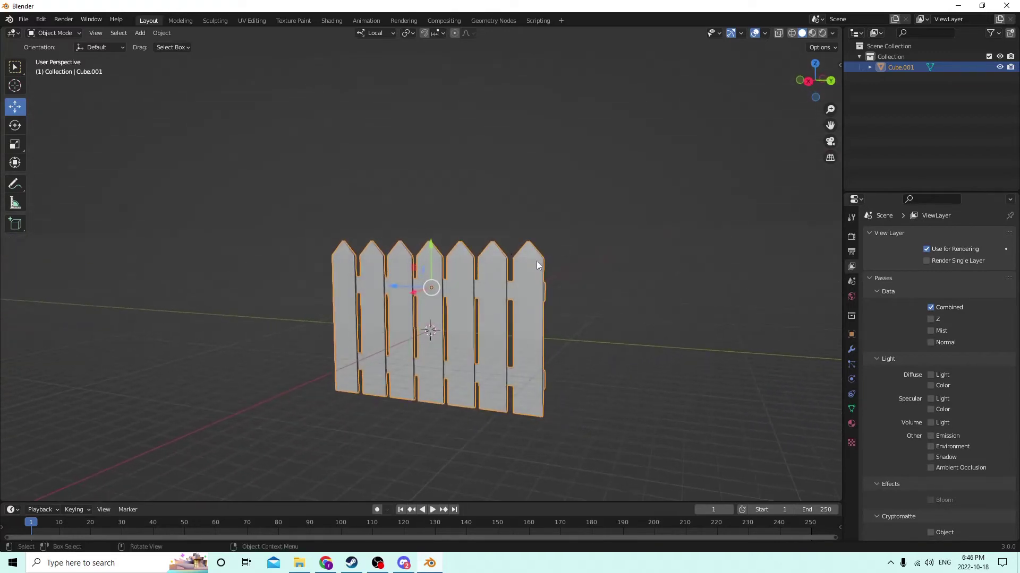
scroll(534, 261, down, 1)
middle_drag(487, 265, 466, 265)
scroll(601, 321, down, 1)
middle_drag(602, 320, 412, 276)
key(Tab)
key(Tab)
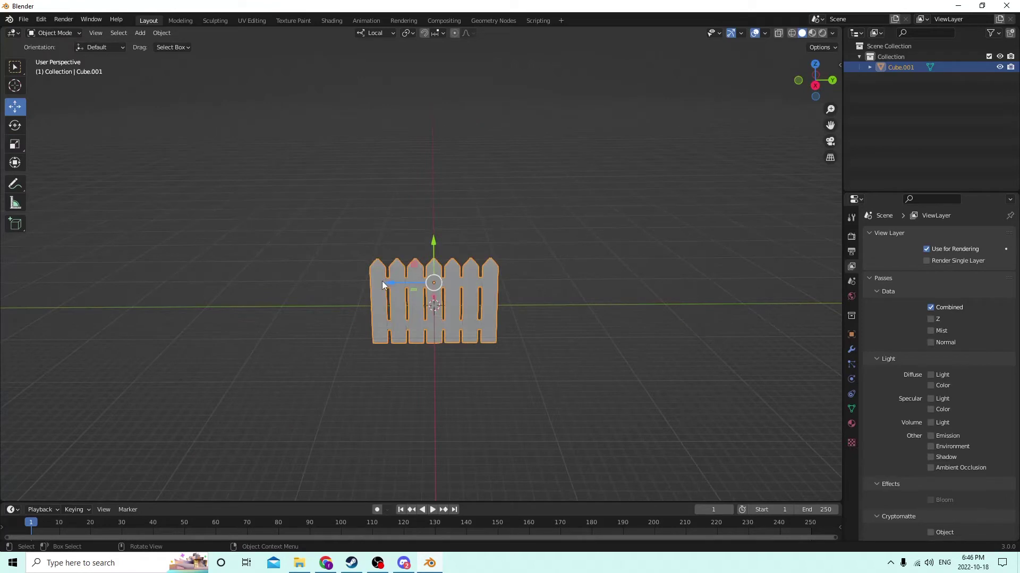
Move the joined fence far along the negative Y direction to clear the area around the origin.
drag(381, 282, 4, 245)
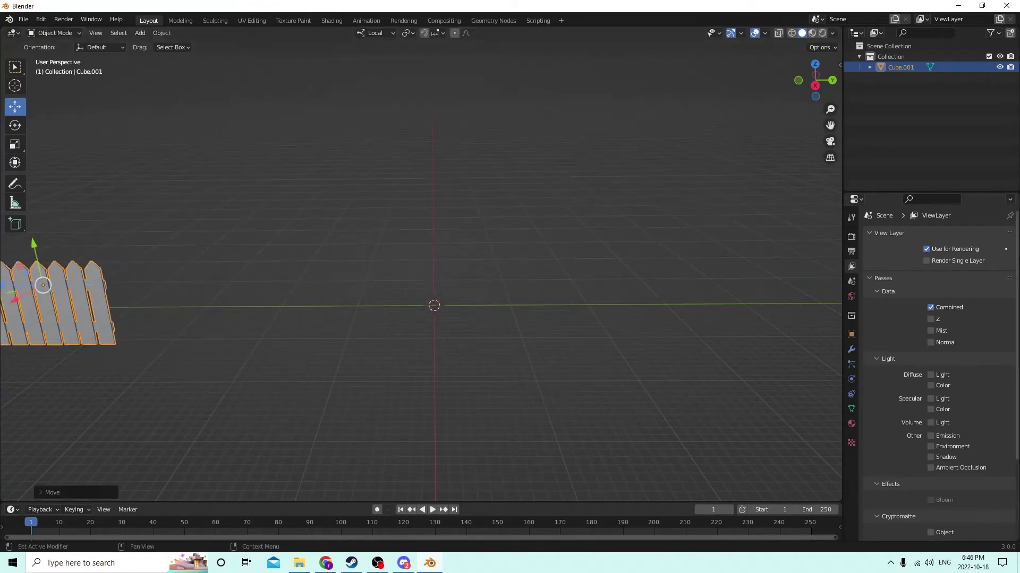
mouse_move(540, 271)
middle_down()
mouse_move(440, 267)
mouse_move(519, 276)
mouse_move(539, 264)
middle_up()
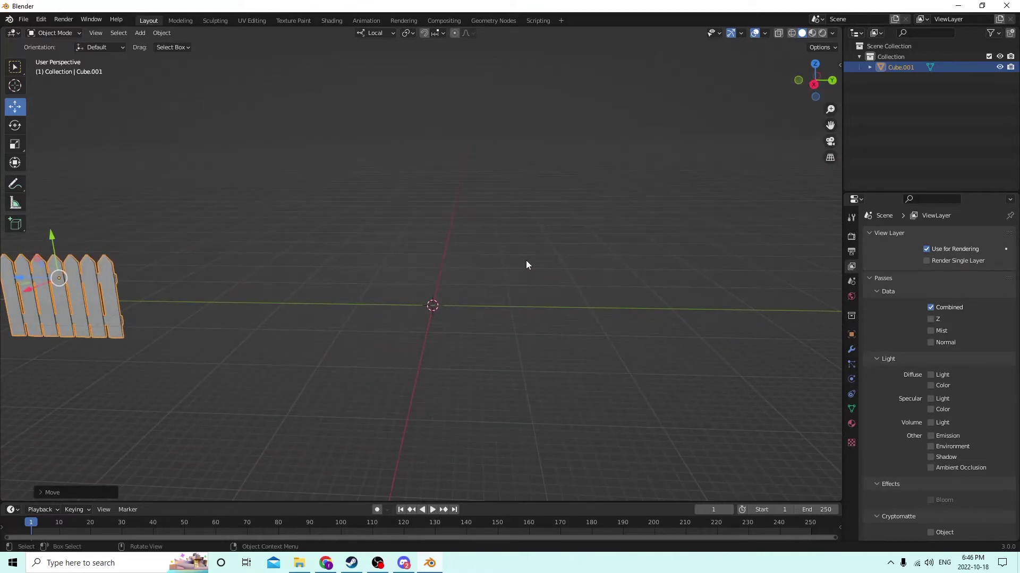
mouse_move(526, 265)
middle_down()
mouse_move(499, 268)
mouse_move(530, 268)
middle_up()
drag(177, 288, 55, 291)
Add a new cube mesh at the world origin.
mouse_move(433, 270)
middle_down()
mouse_move(462, 276)
mouse_move(418, 276)
mouse_move(467, 282)
mouse_move(445, 281)
middle_up()
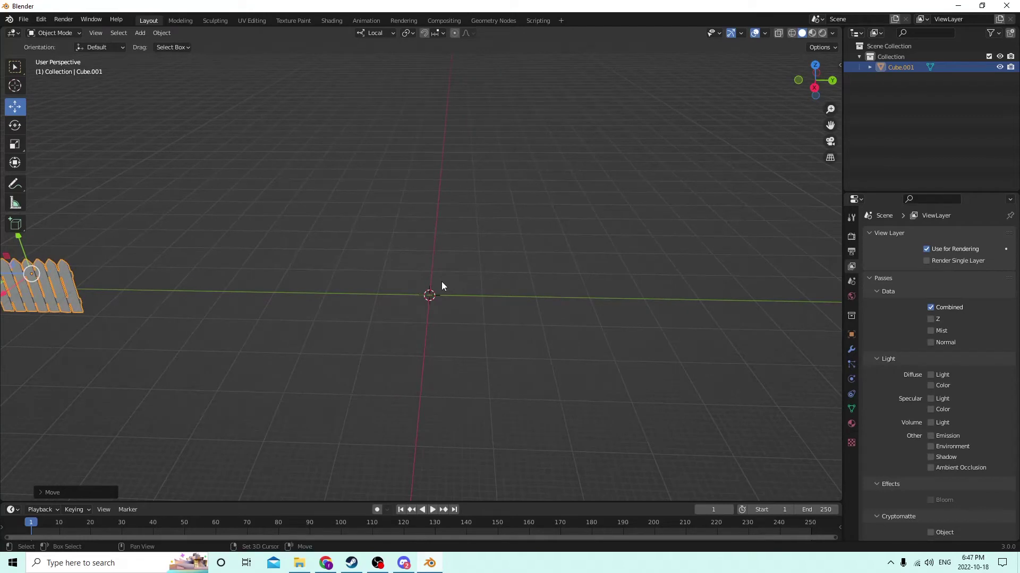
key(shift+a)
mouse_move(441, 282)
click(476, 291)
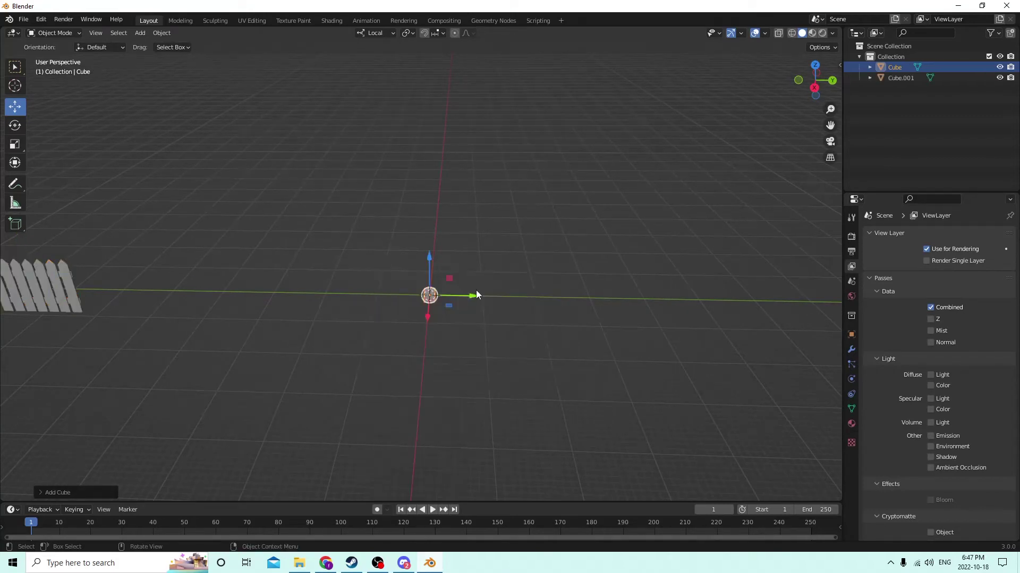
Stretch the new cube along Y into a long bar and widen it slightly along X.
middle_drag(476, 290, 391, 279)
scroll(389, 279, up, 2)
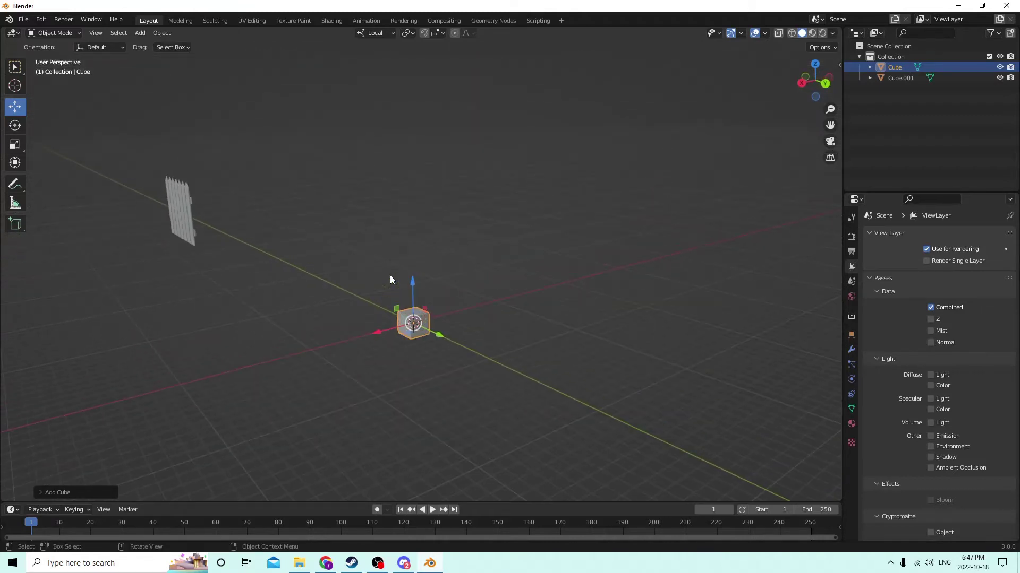
click(18, 150)
middle_drag(330, 198, 312, 191)
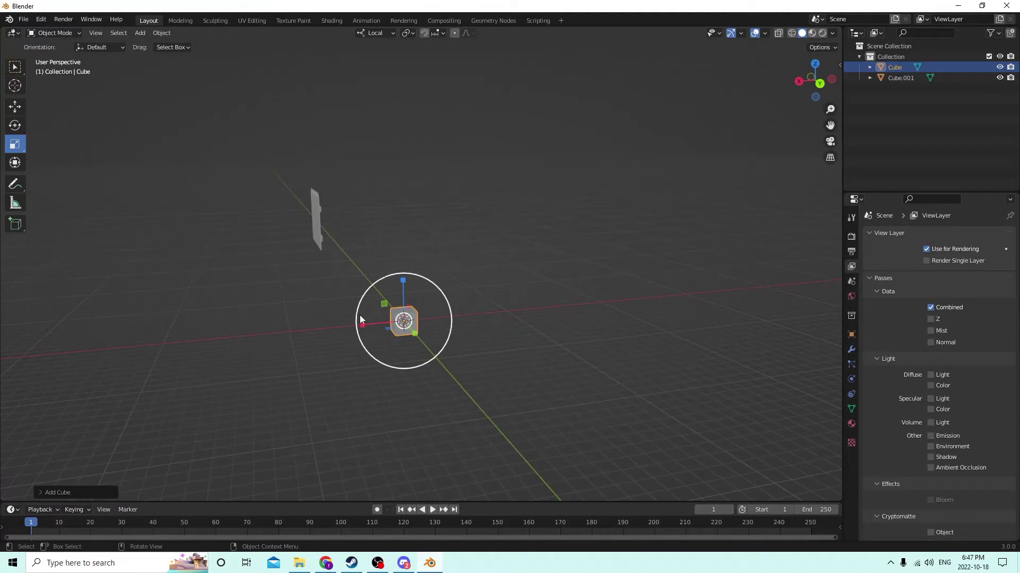
middle_drag(362, 324, 515, 325)
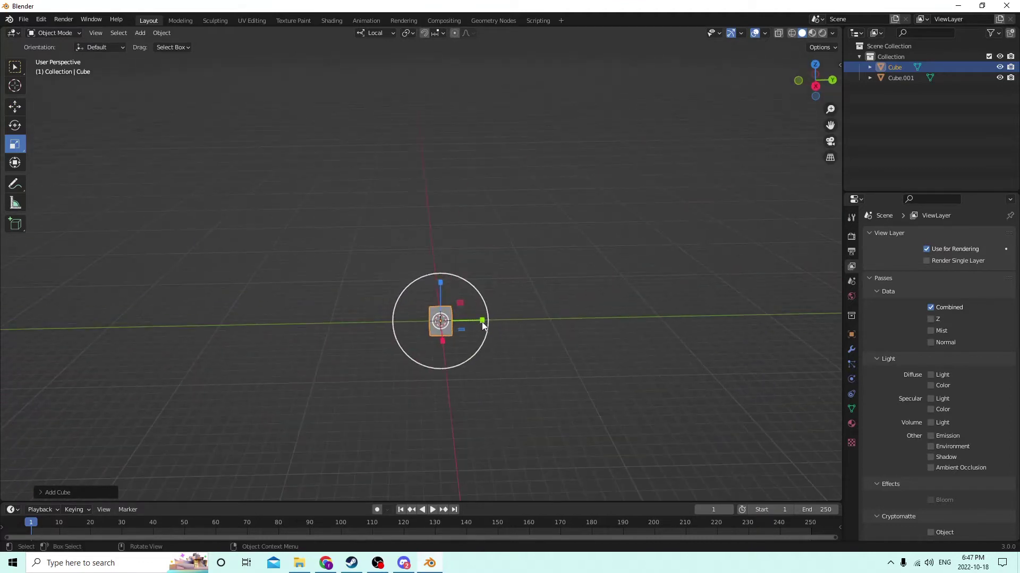
drag(482, 320, 44, 294)
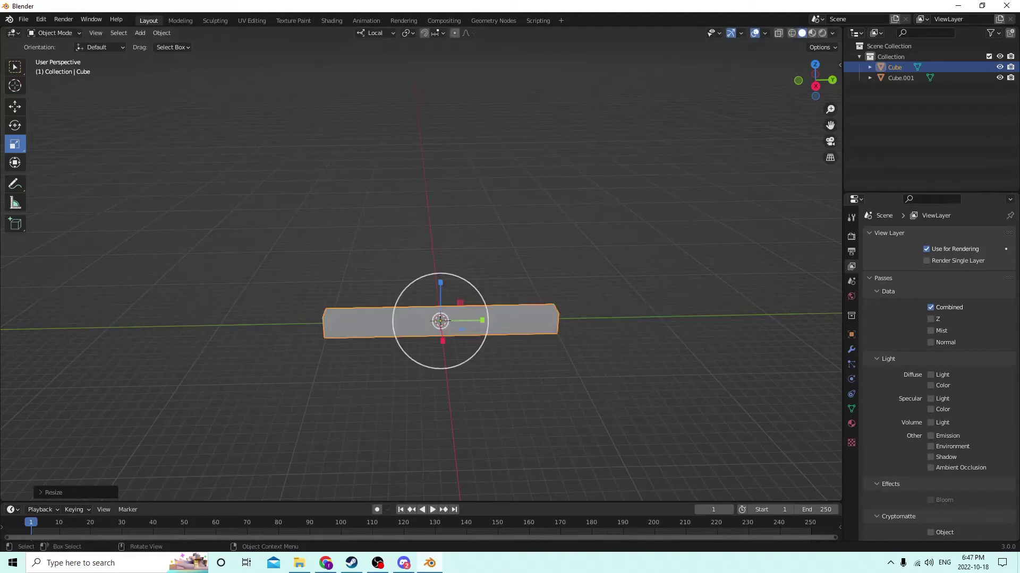
middle_drag(340, 259, 371, 250)
middle_drag(396, 302, 292, 301)
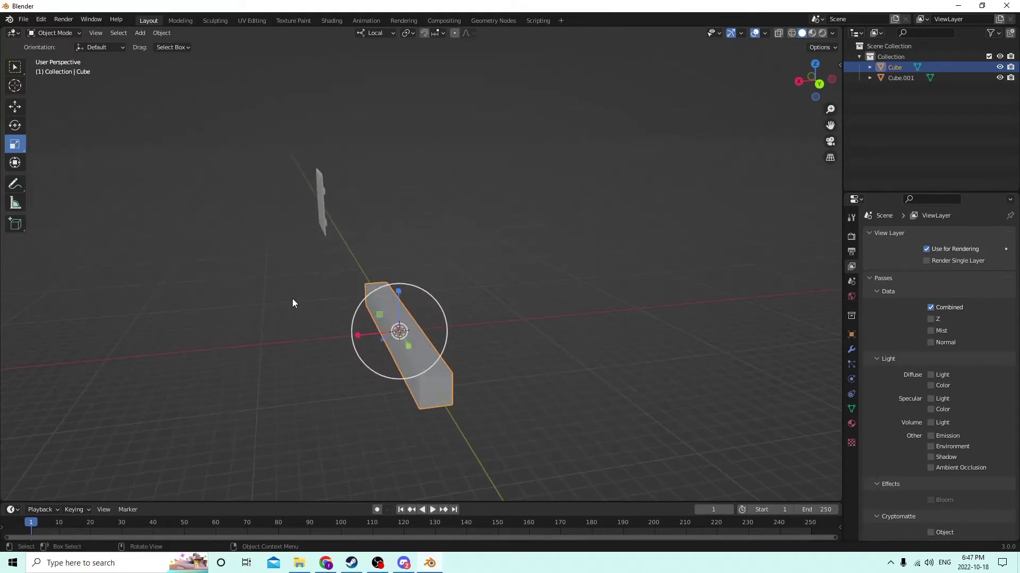
drag(356, 334, 351, 333)
Duplicate the long bar and raise the copy along Z above the original.
middle_drag(350, 333, 390, 292)
click(8, 109)
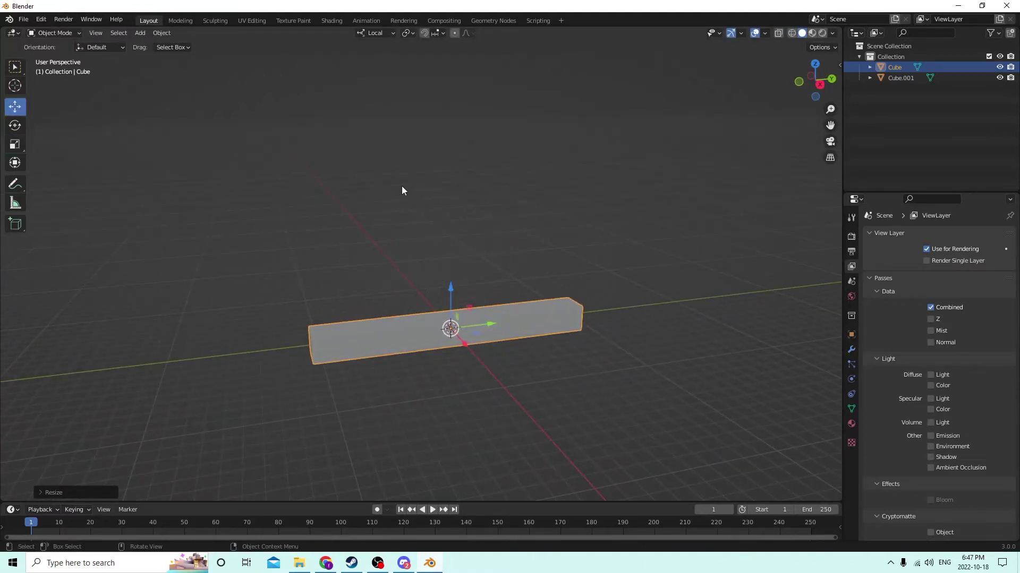
middle_drag(518, 318, 470, 312)
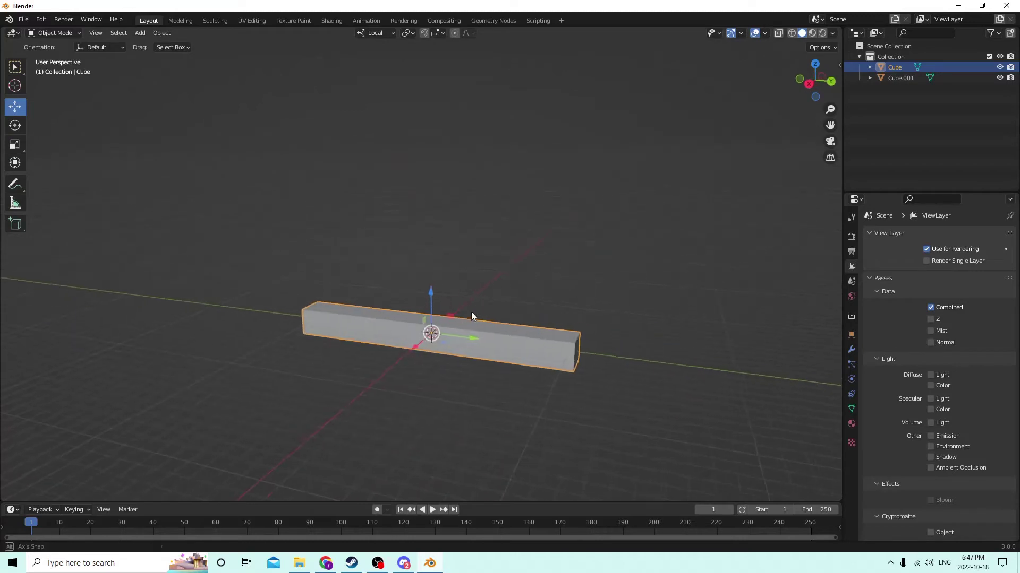
key(shift+d)
right_click(468, 256)
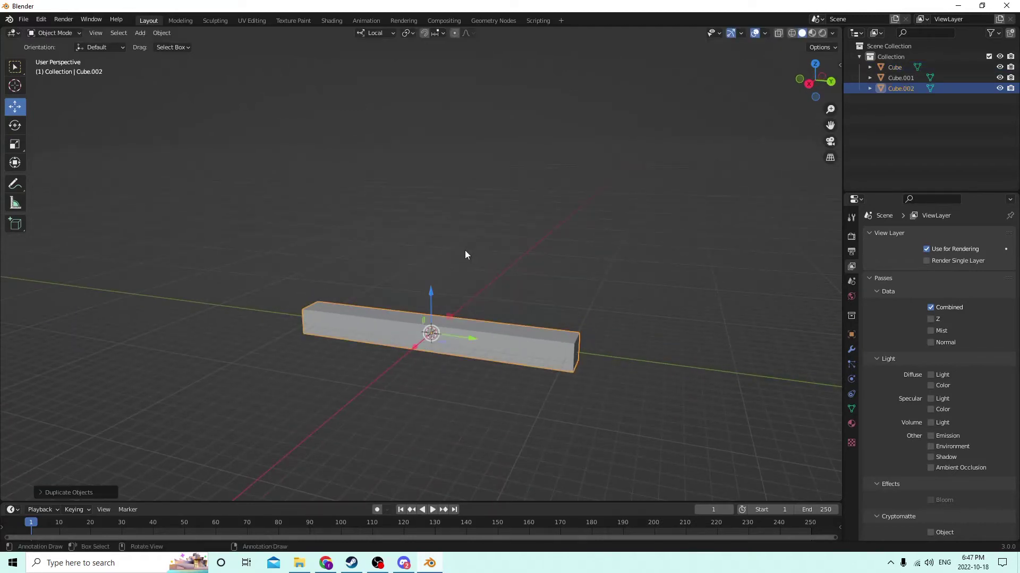
middle_drag(464, 250, 408, 246)
drag(412, 293, 395, 231)
Scale the upper bar much taller along Z and slightly thinner along X to form a wall panel on the base.
click(15, 144)
middle_drag(367, 213, 419, 215)
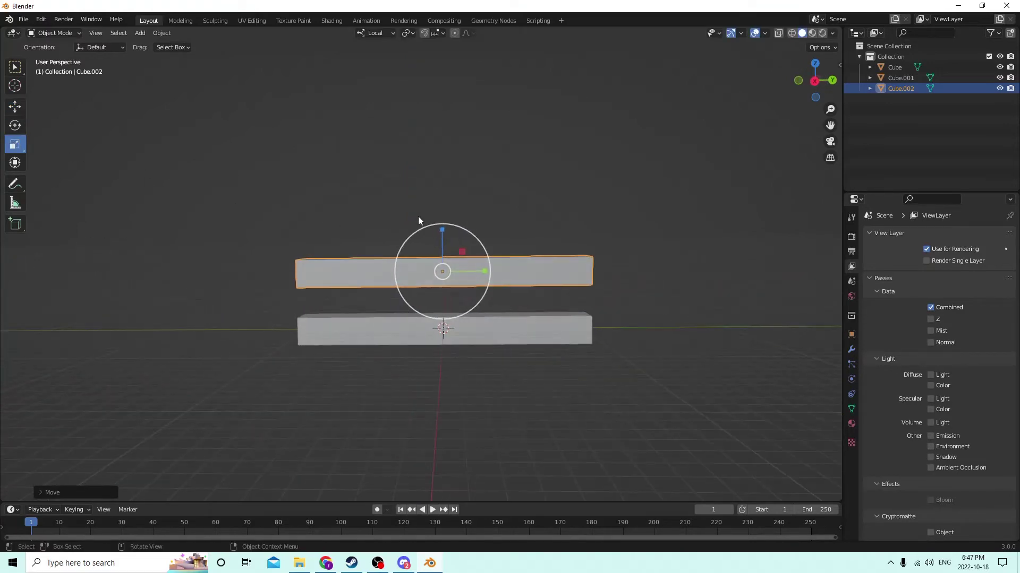
drag(438, 228, 436, 136)
right_click(440, 218)
middle_drag(436, 136, 327, 140)
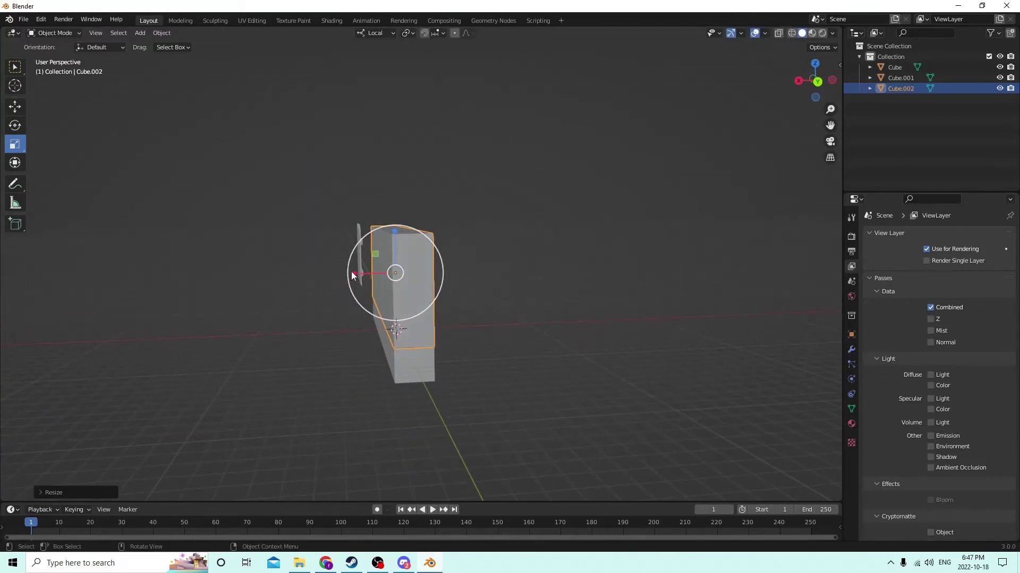
drag(352, 272, 368, 269)
middle_drag(369, 268, 398, 300)
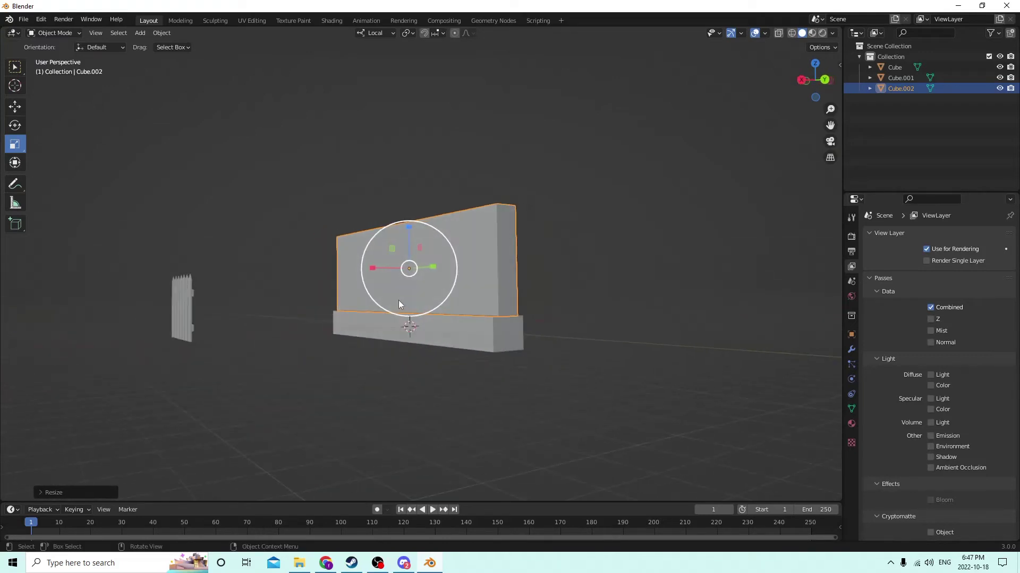
Duplicate the long base bar and raise the copy along Z to cap the top of the wall panel.
middle_drag(431, 245, 461, 309)
click(561, 341)
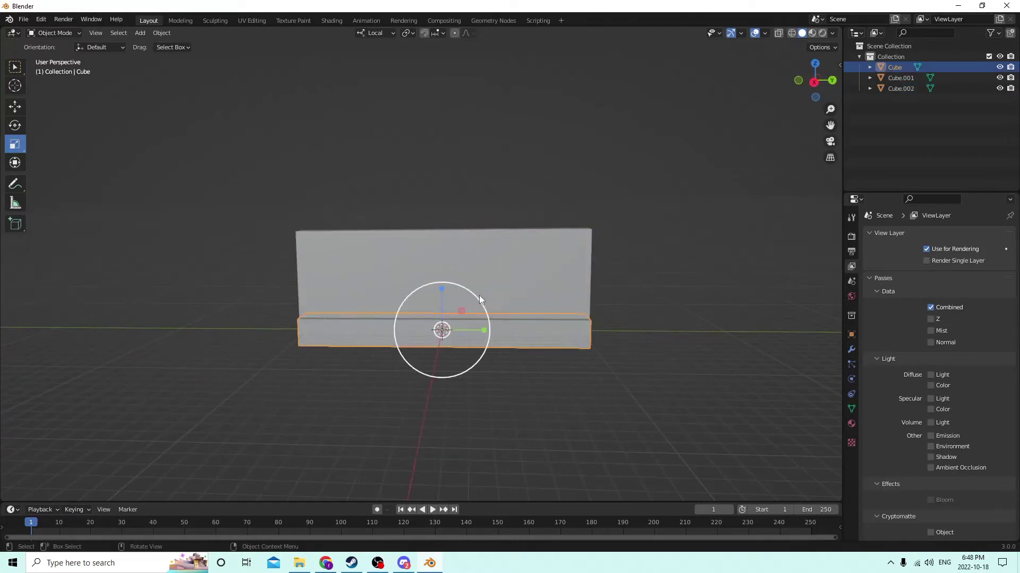
key(shift+d)
right_click(480, 269)
middle_drag(480, 270, 393, 265)
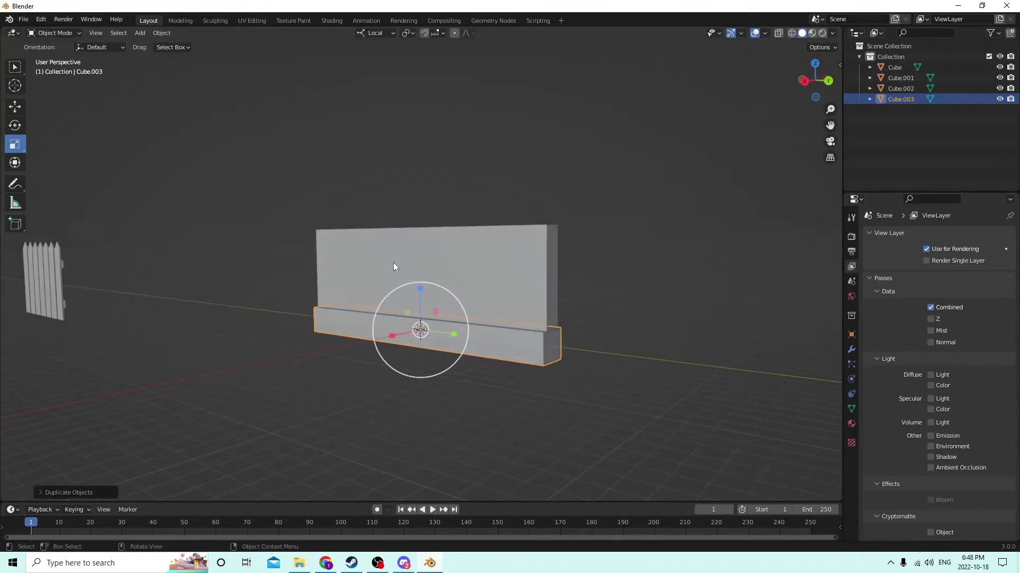
click(14, 108)
middle_drag(223, 186, 448, 296)
drag(436, 287, 447, 170)
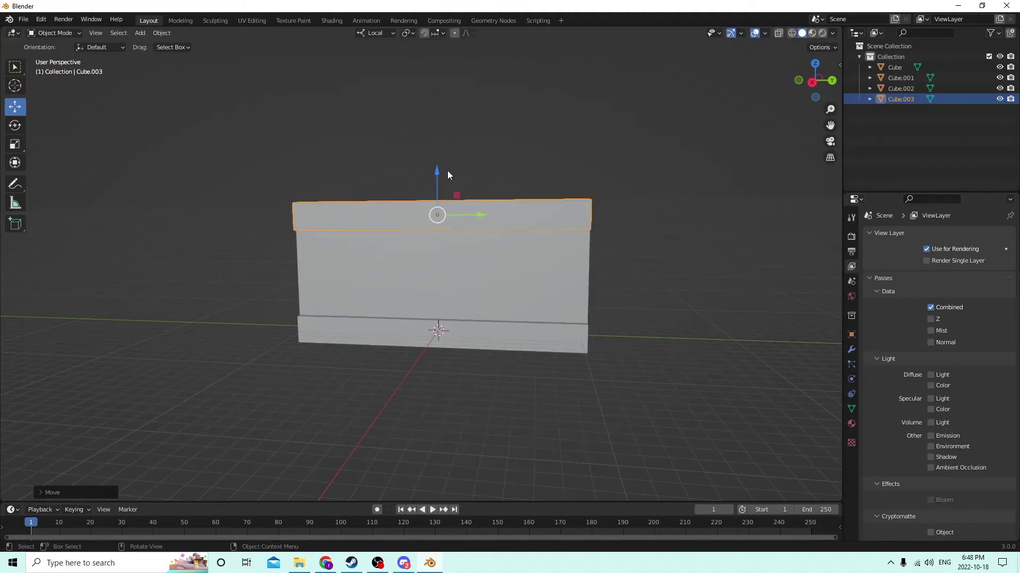
mouse_move(447, 171)
middle_down()
mouse_move(369, 184)
mouse_move(585, 181)
mouse_move(459, 184)
middle_up()
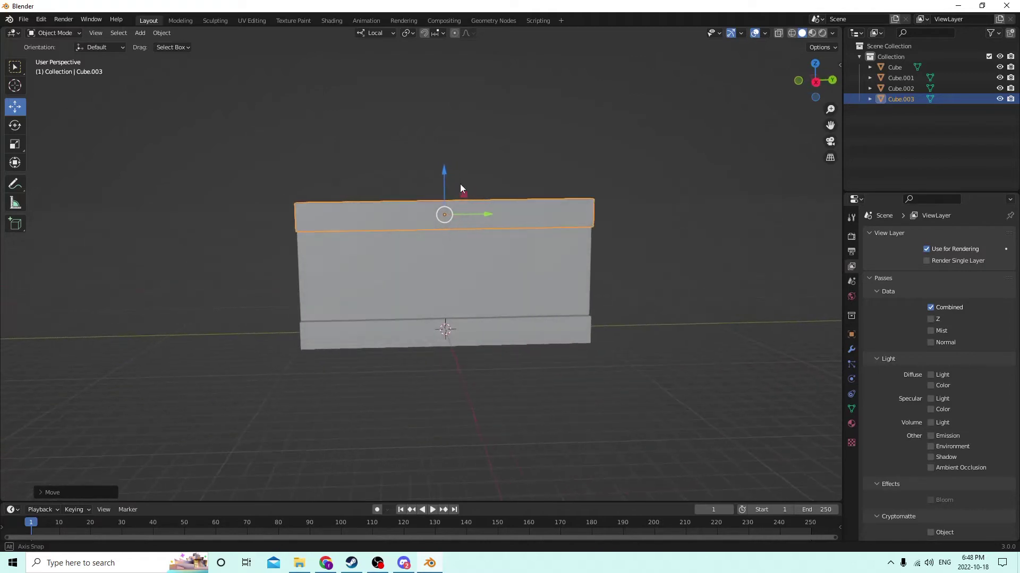
drag(440, 170, 440, 171)
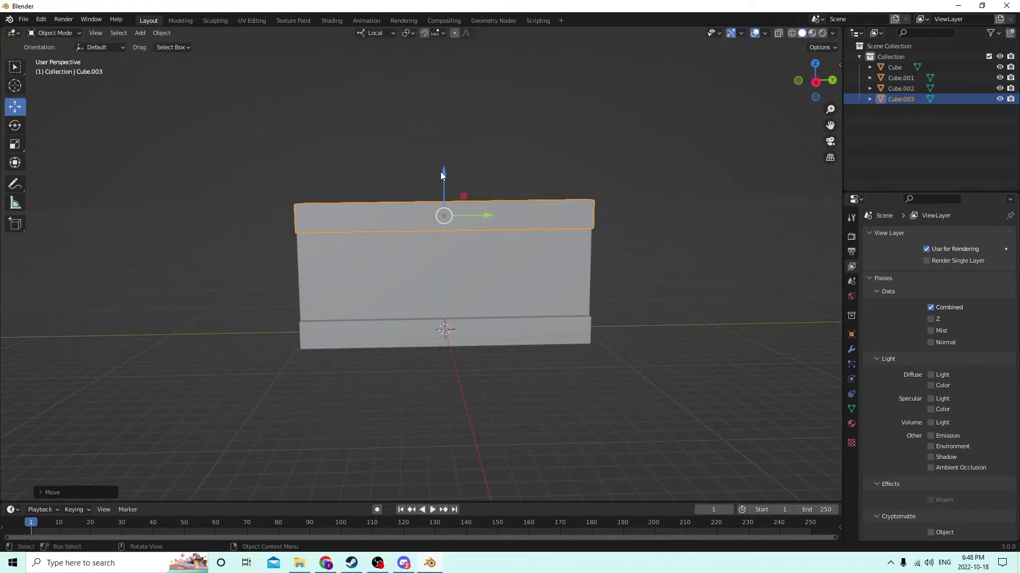
middle_drag(440, 171, 399, 199)
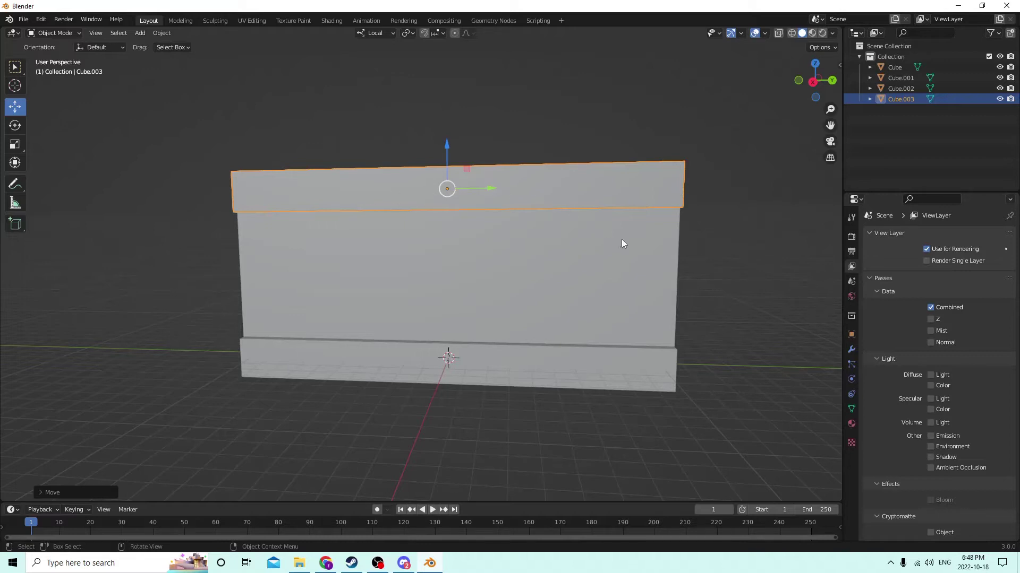
Add a cylinder mesh at the world origin.
middle_drag(623, 243, 439, 296)
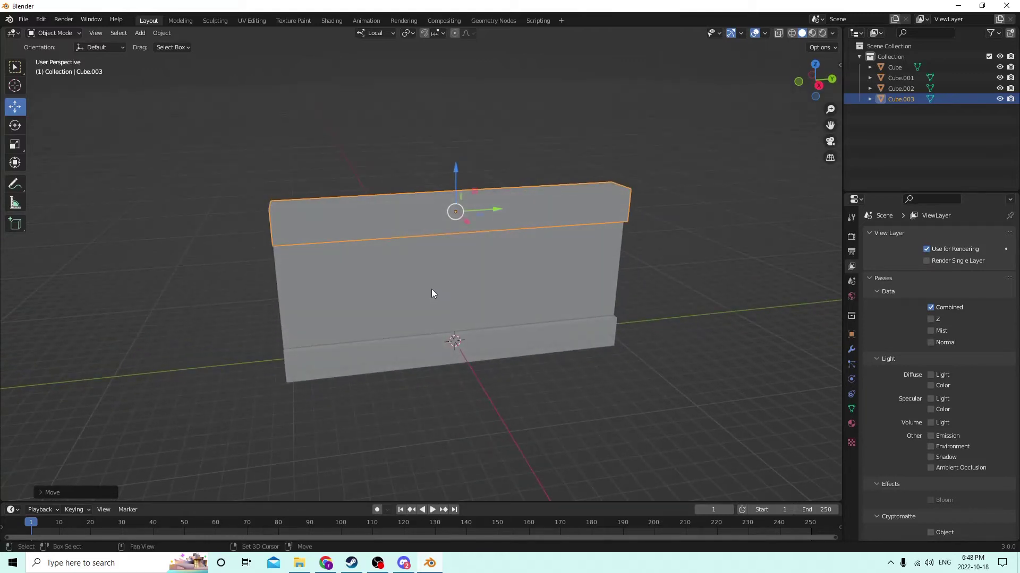
key(shift+a)
mouse_move(429, 288)
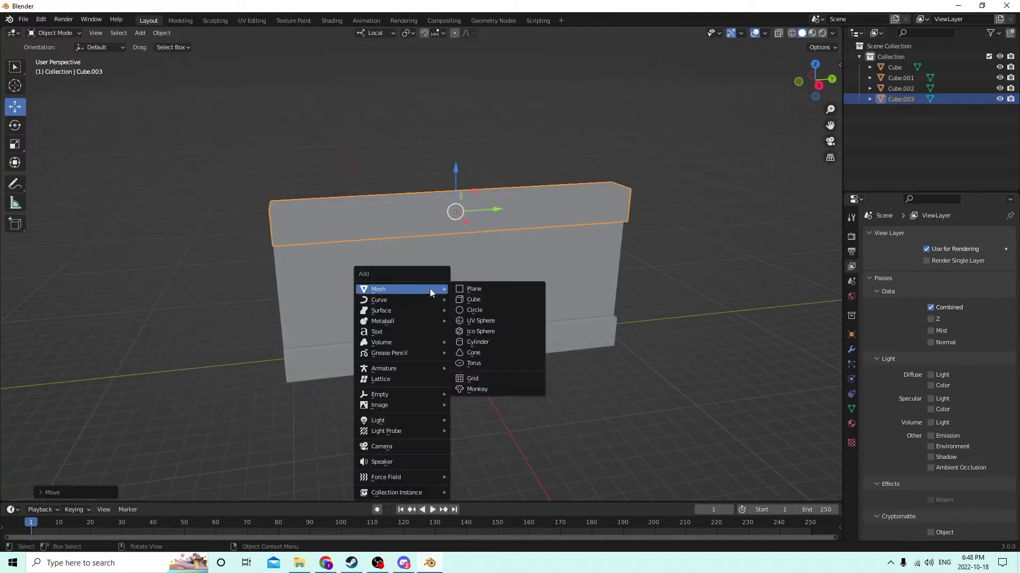
click(470, 342)
middle_drag(427, 327, 425, 318)
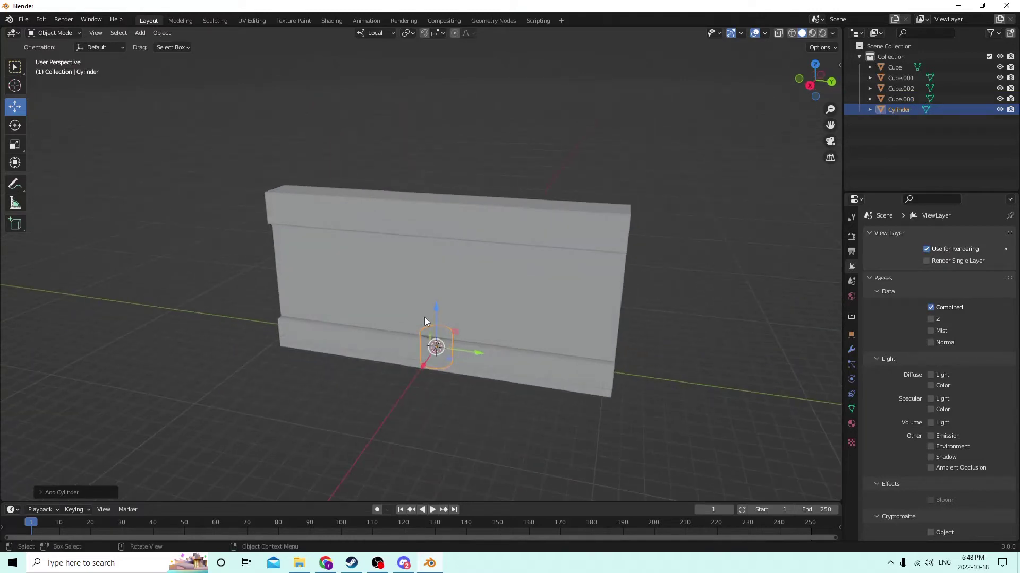
Move the cylinder up along Z and along negative Y so it sits on the end of the wall's top cap.
drag(434, 307, 429, 139)
middle_drag(429, 140, 501, 215)
drag(502, 215, 315, 240)
middle_drag(314, 240, 298, 174)
drag(328, 173, 331, 171)
middle_drag(331, 172, 345, 174)
drag(296, 132, 291, 152)
click(14, 145)
click(14, 108)
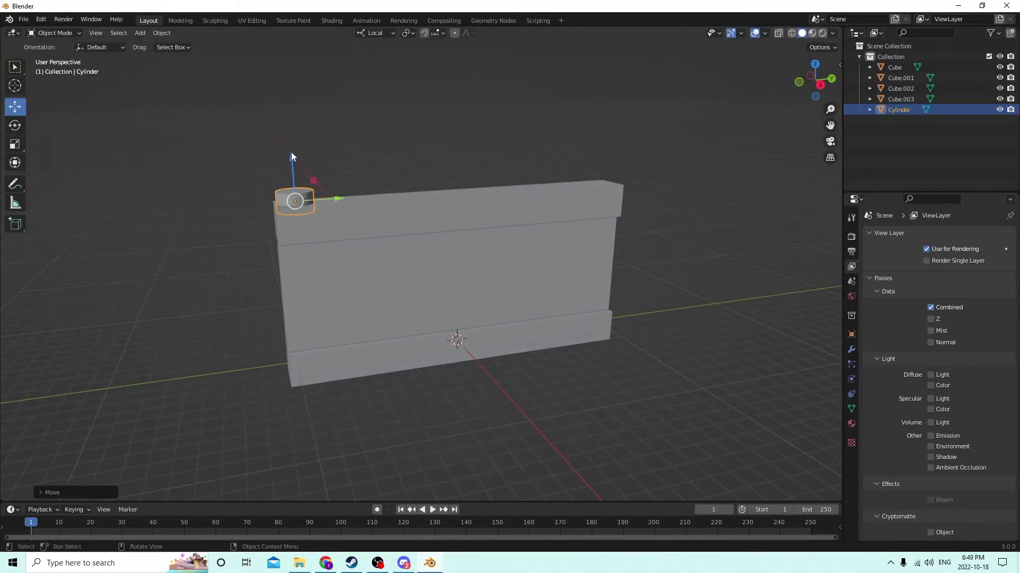
middle_drag(291, 151, 189, 108)
Flatten the cylinder along Z into a thin disc on the top cap.
click(14, 144)
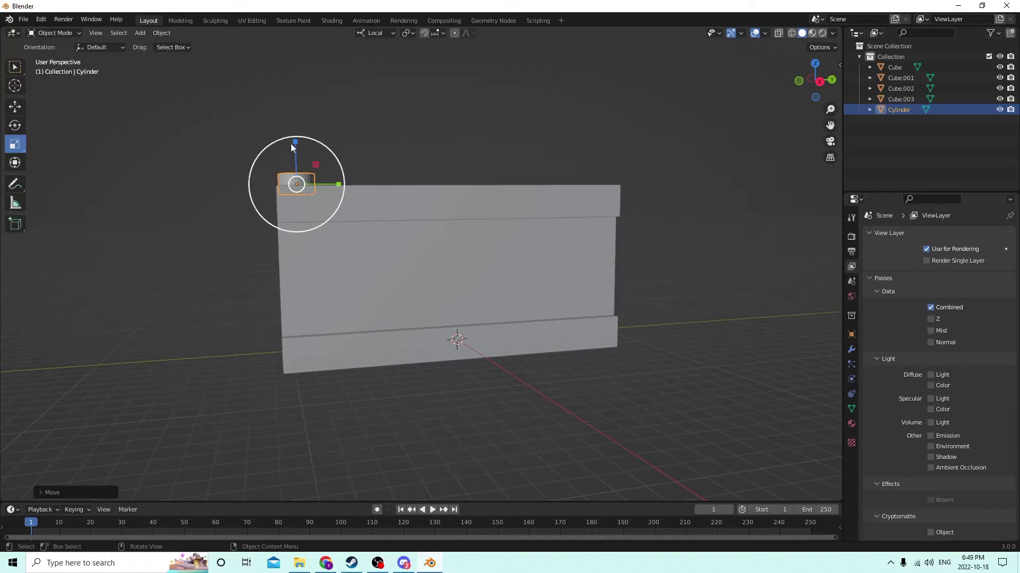
drag(293, 143, 296, 168)
middle_drag(295, 168, 359, 228)
Inset the top face of the disc in Edit Mode to make a smaller circle inside it.
click(380, 305)
shift+click(349, 267)
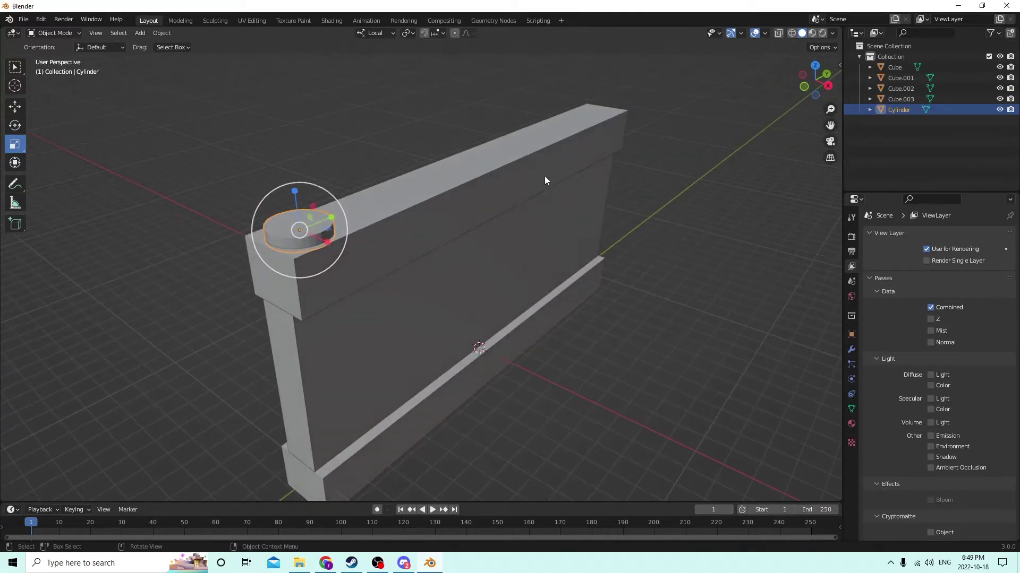
key(i)
middle_drag(295, 154, 488, 232)
key(Tab)
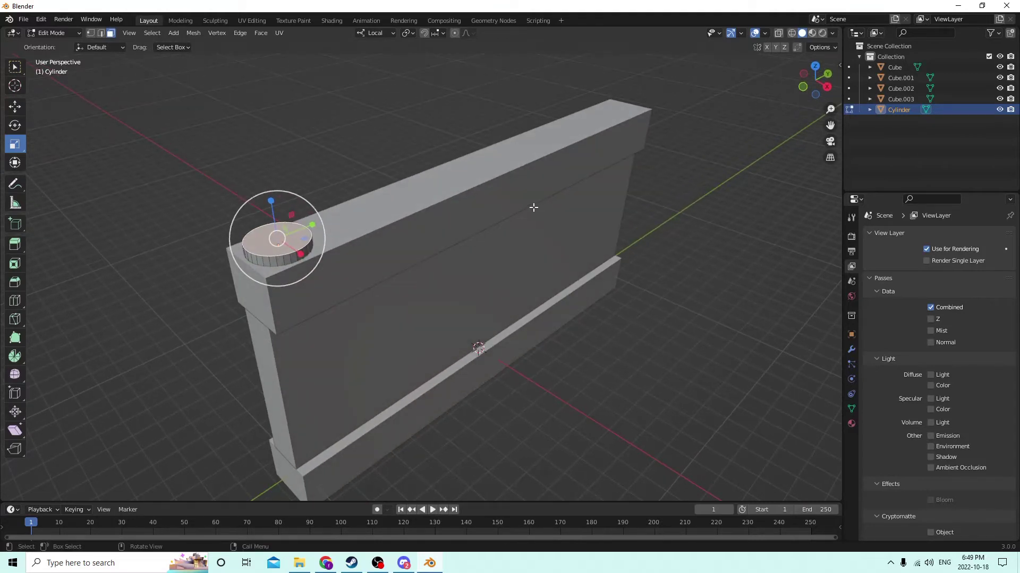
middle_drag(534, 207, 439, 183)
key(i)
click(443, 195)
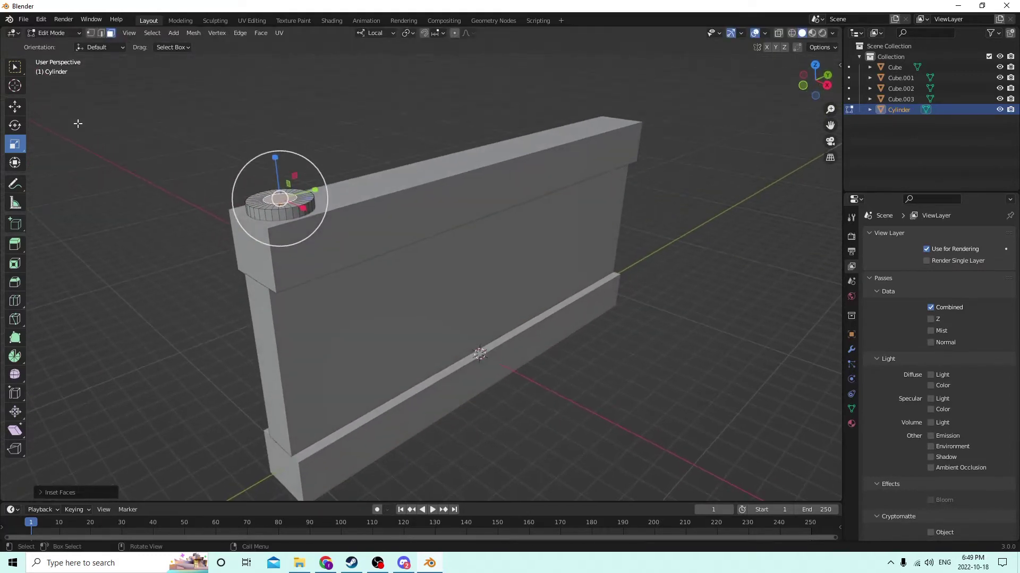
Raise the inset face slightly along Z so the disc gets a sloped shoulder.
click(15, 109)
drag(273, 156, 270, 148)
middle_drag(270, 147, 252, 138)
Extrude the raised face upward into a neck and scale its top face outward to about 1.26.
key(g)
key(z)
key(z)
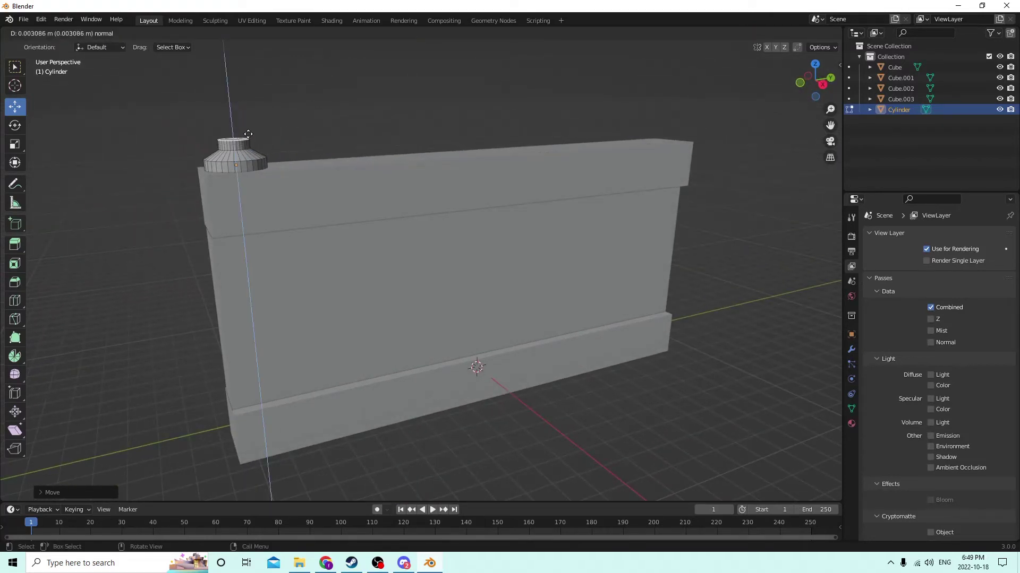
click(248, 134)
key(e)
click(247, 124)
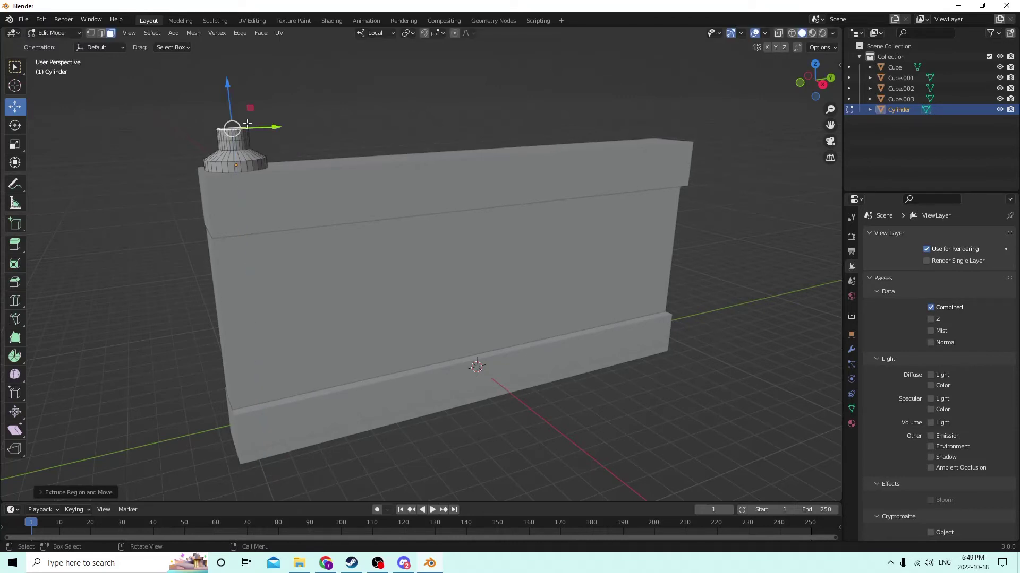
key(s)
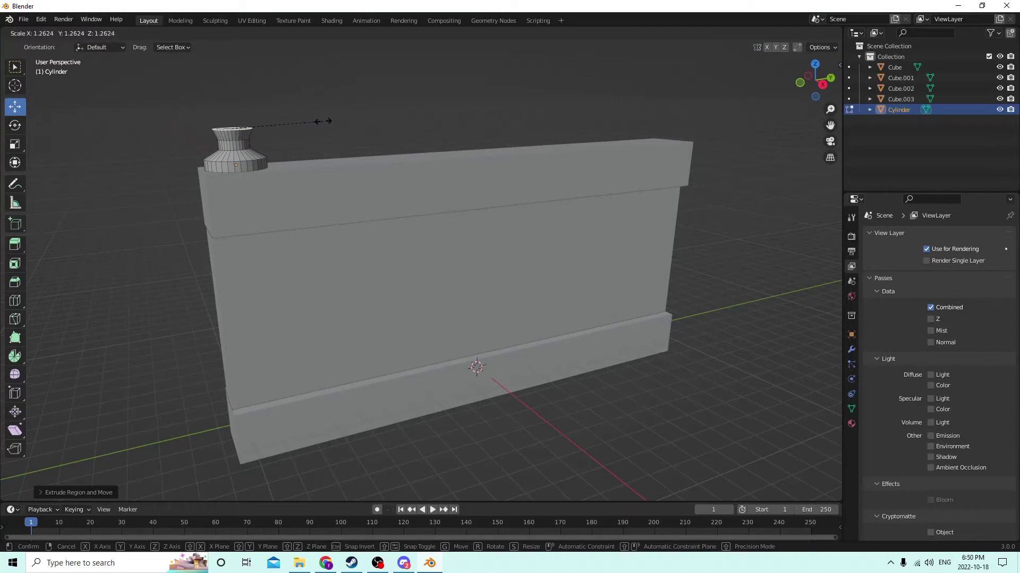
click(323, 121)
middle_drag(321, 124, 295, 128)
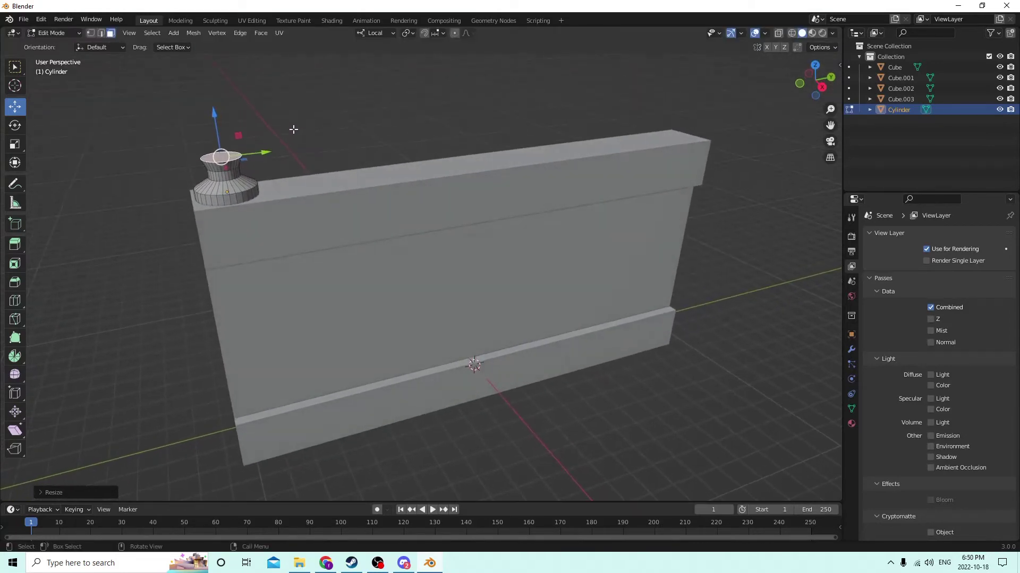
Extrude the flared top face upward again and scale it slightly larger.
key(e)
click(292, 118)
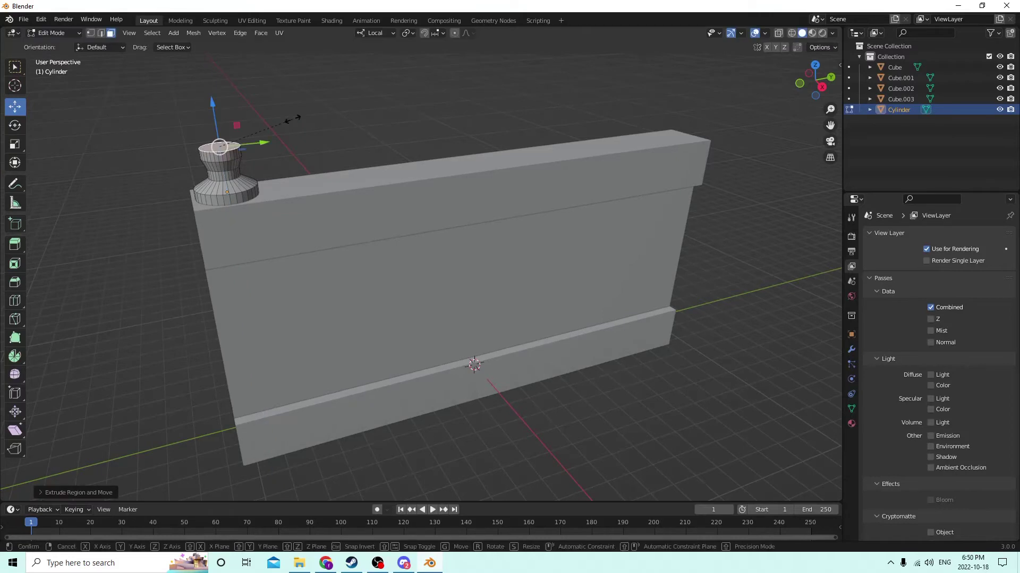
key(s)
click(303, 119)
key(w)
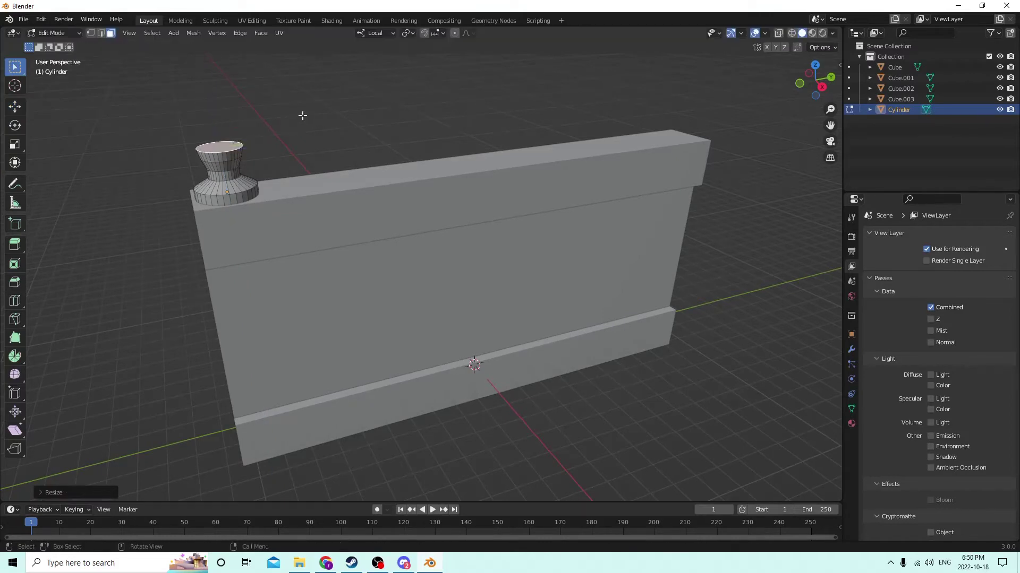
key(w)
Extrude the widened top face a little higher and scale it slightly inward to start rounding the bulb.
key(e)
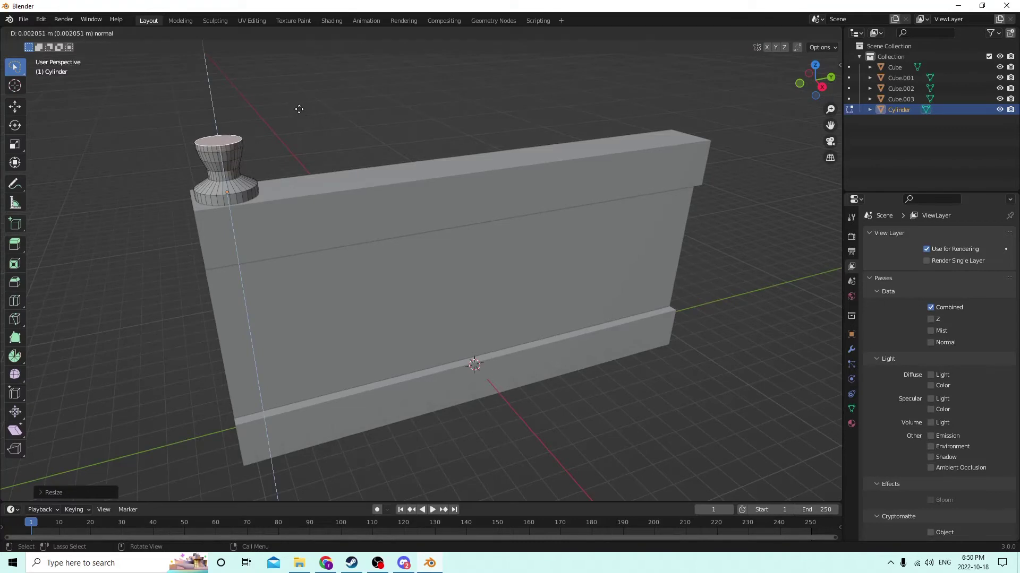
click(298, 106)
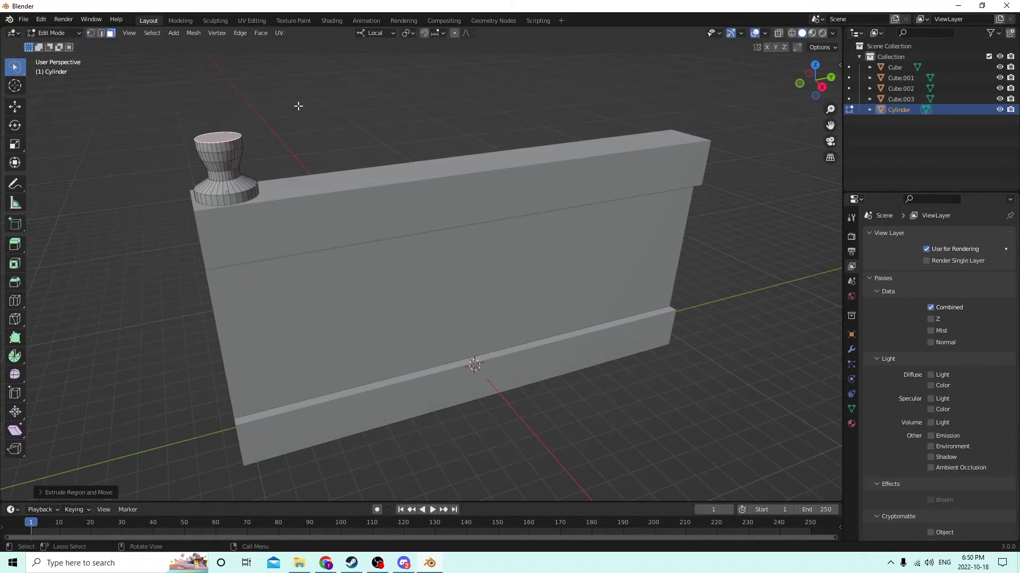
key(s)
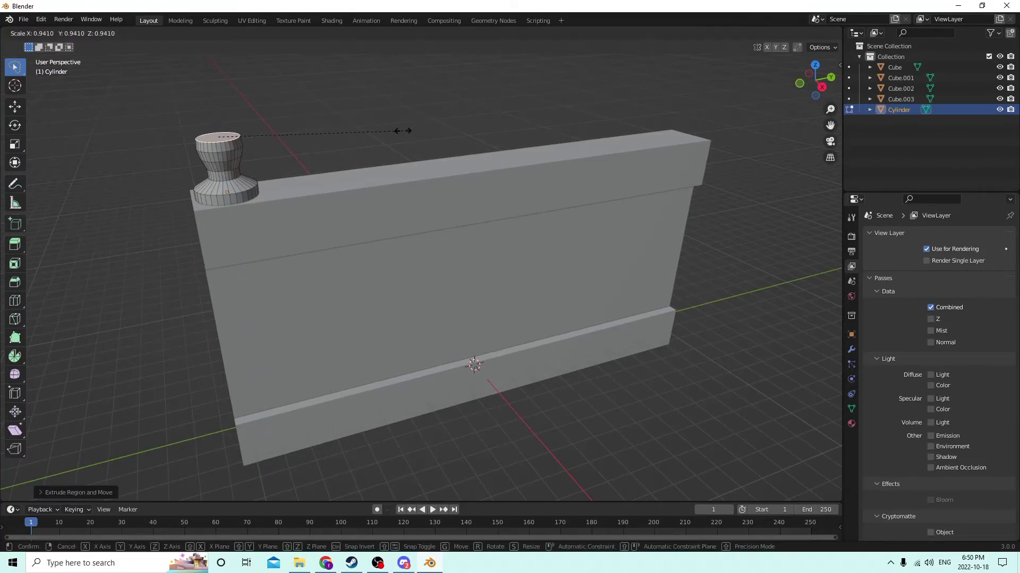
click(394, 127)
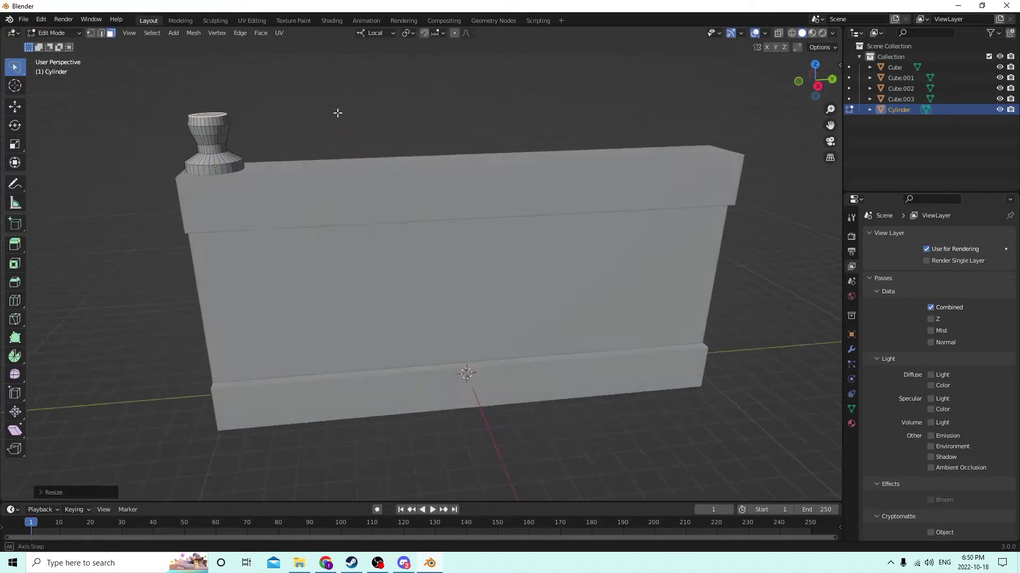
middle_drag(326, 126, 354, 136)
scroll(351, 133, up, 1)
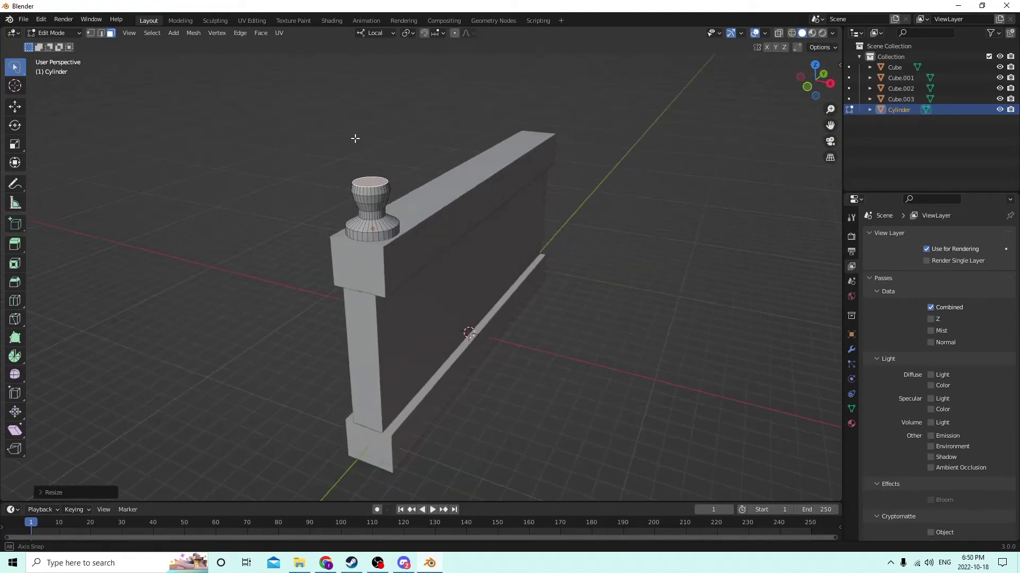
Extrude the bulb's top face upward a short distance and scale it inward to below 0.7 to round the bulb.
key(e)
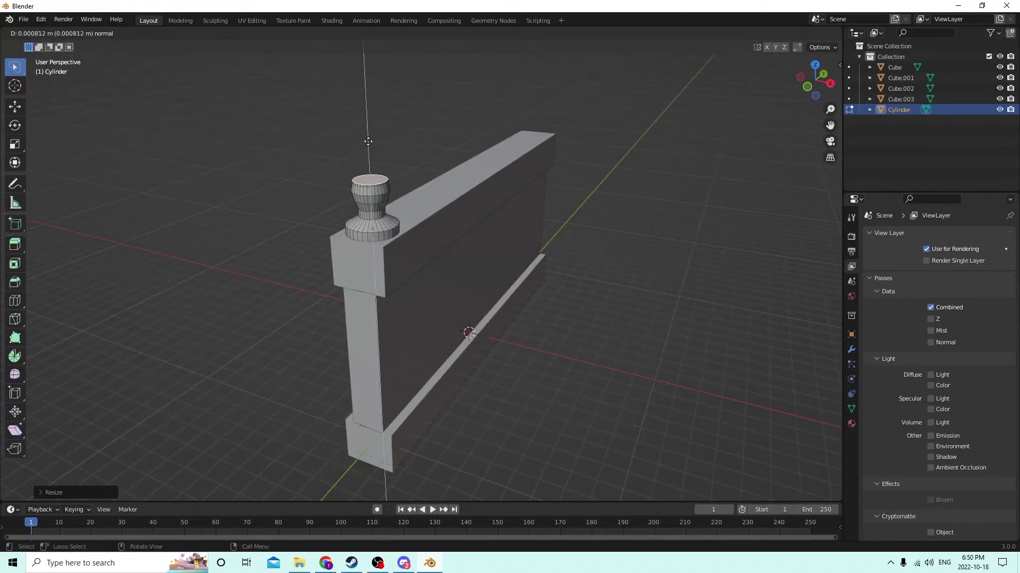
click(368, 139)
key(s)
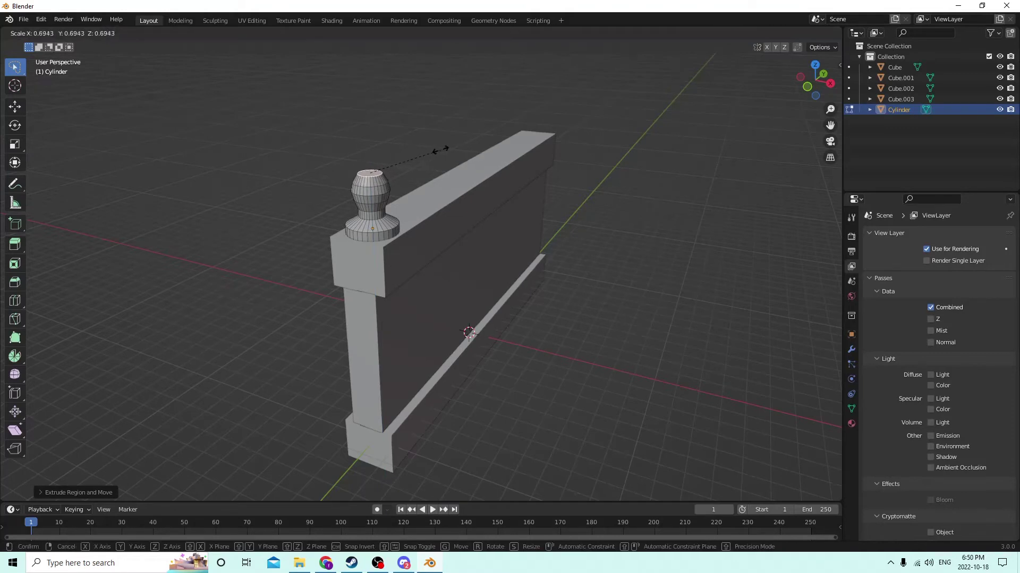
click(425, 148)
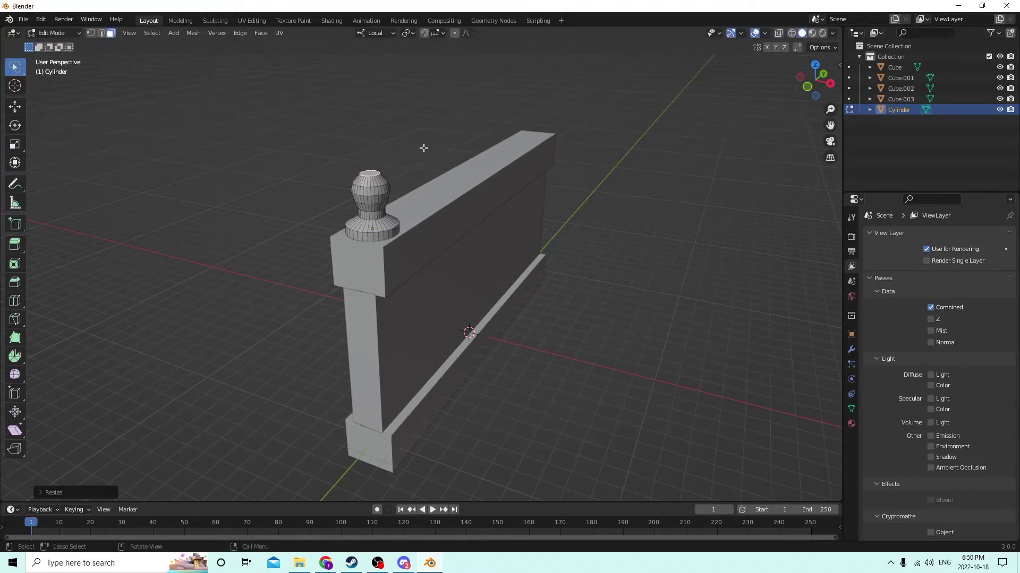
Extrude the top face once more and shrink it to about 0.47 to taper the bulb into a narrow tip.
key(e)
click(422, 139)
key(s)
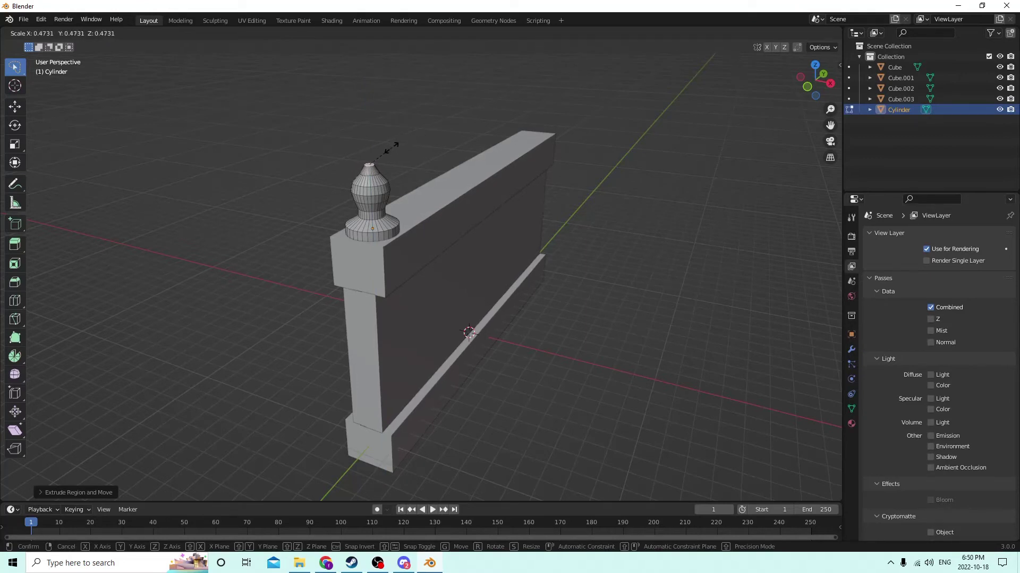
click(395, 144)
middle_drag(380, 146, 380, 138)
Extrude the narrow tip into a tall spire, scale its end face smaller, and return to Object Mode.
key(e)
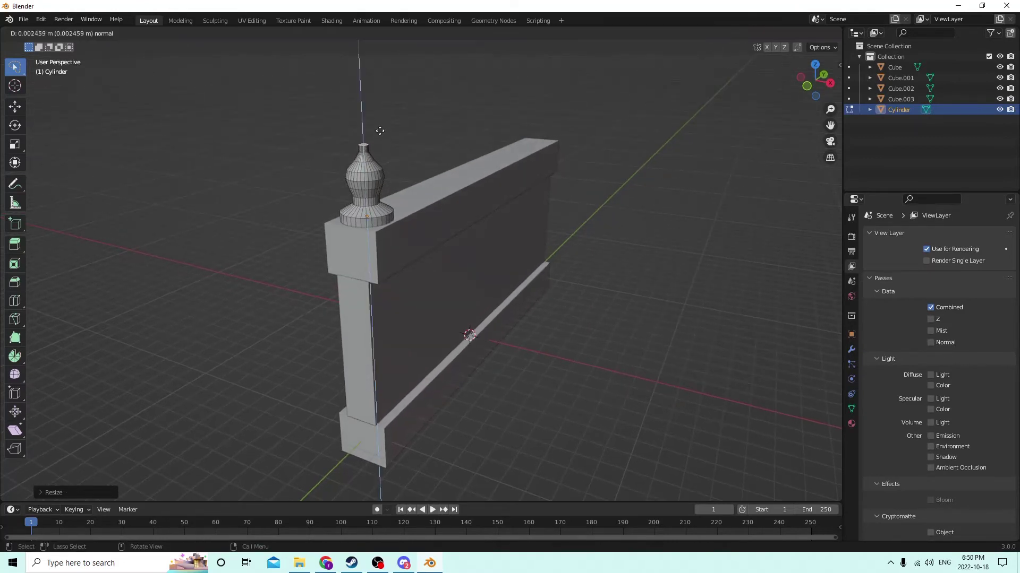
click(380, 118)
middle_drag(380, 114, 464, 155)
key(s)
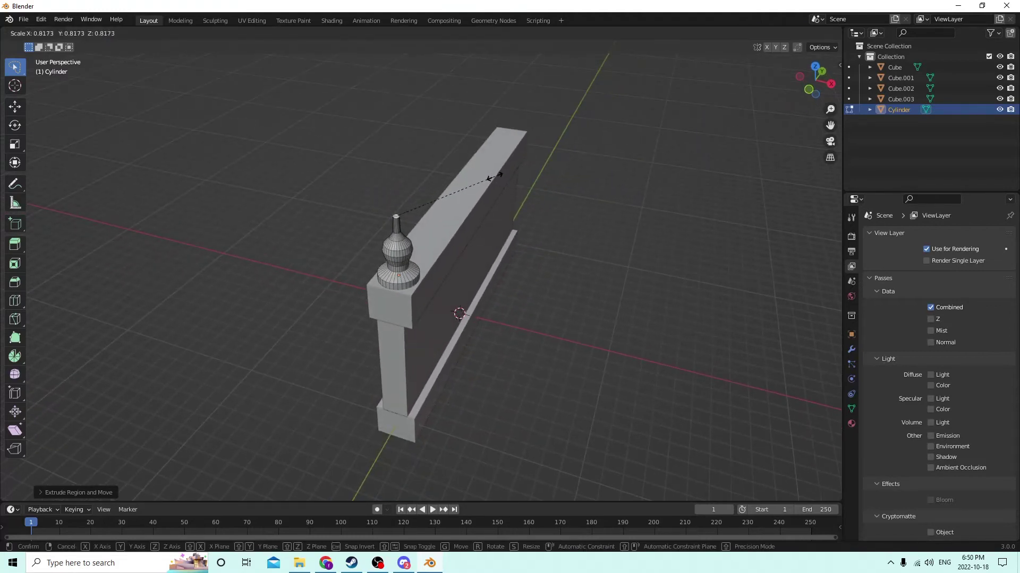
click(457, 178)
middle_drag(456, 176, 320, 181)
key(Tab)
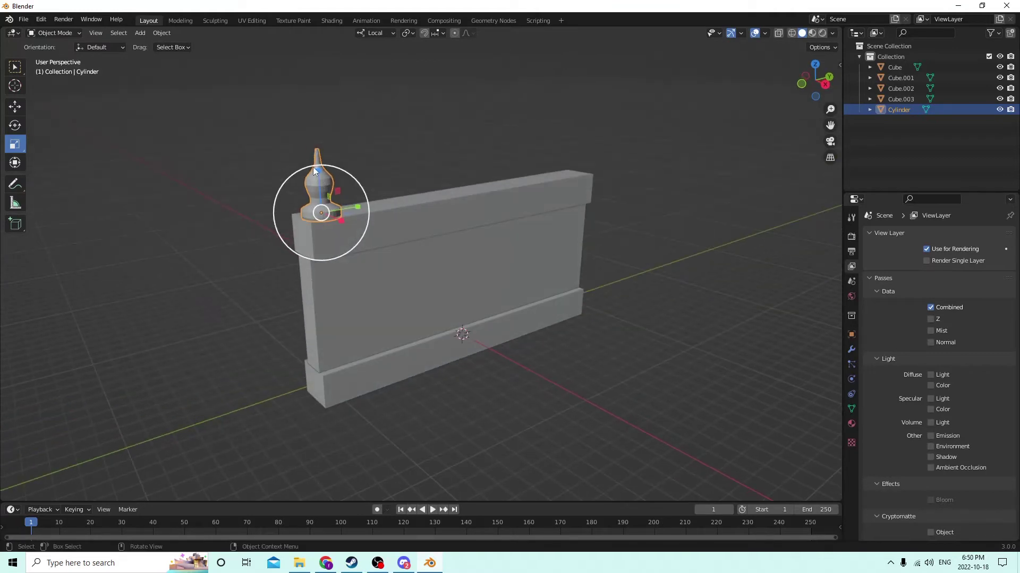
Try to squash the finished finial shorter along Z and undo the resize.
drag(320, 170, 319, 185)
middle_drag(319, 185, 297, 170)
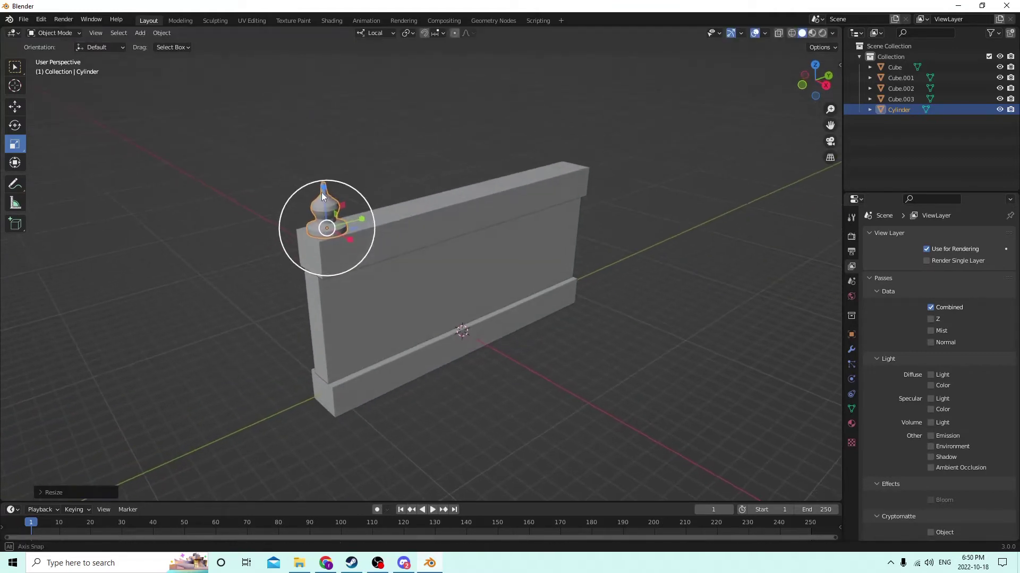
click(41, 20)
click(50, 30)
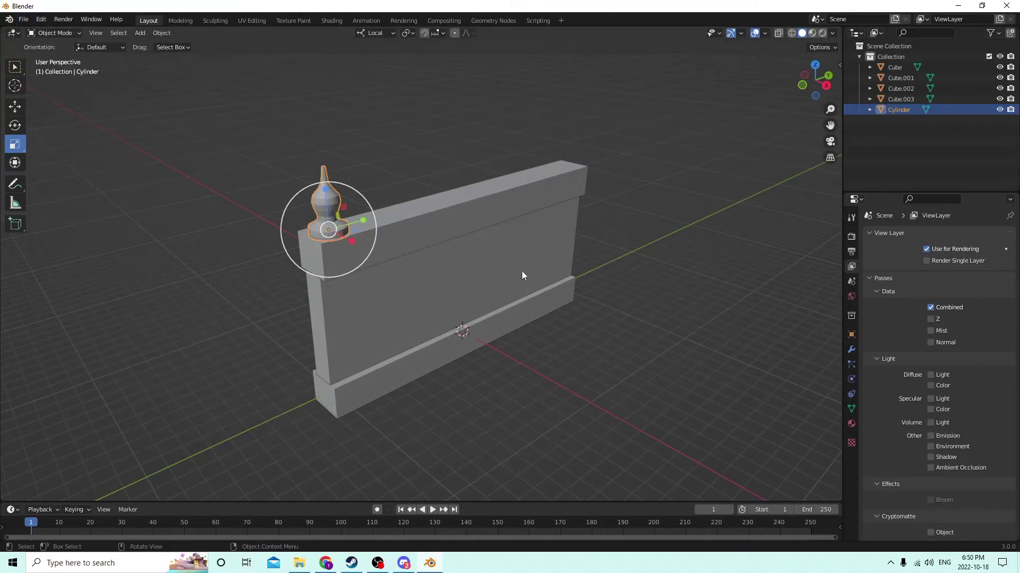
Shrink the finial uniformly to about 0.447 on X and Y, and move it along Y toward the cap's near end, to about -0.099 m.
key(s)
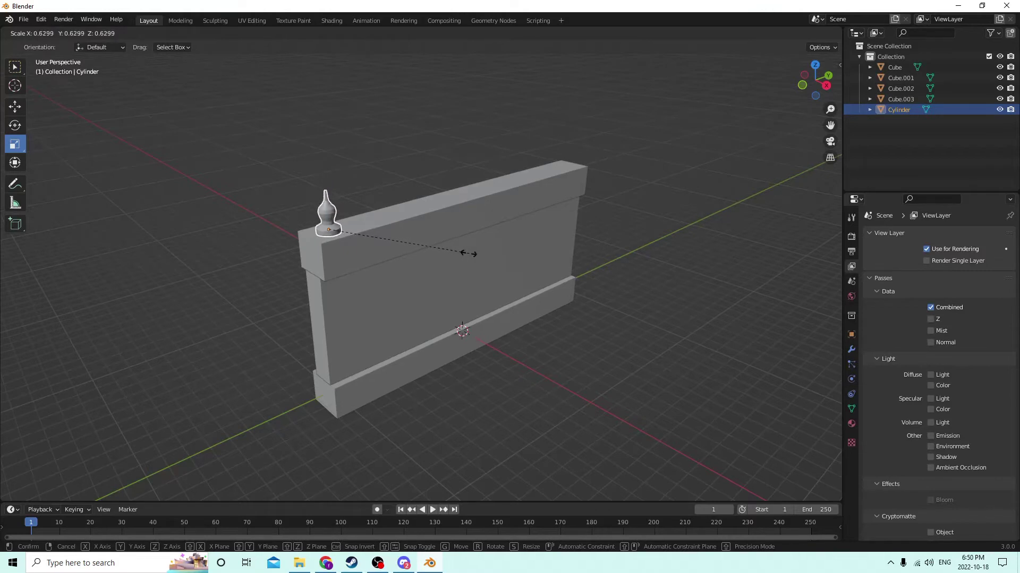
click(423, 252)
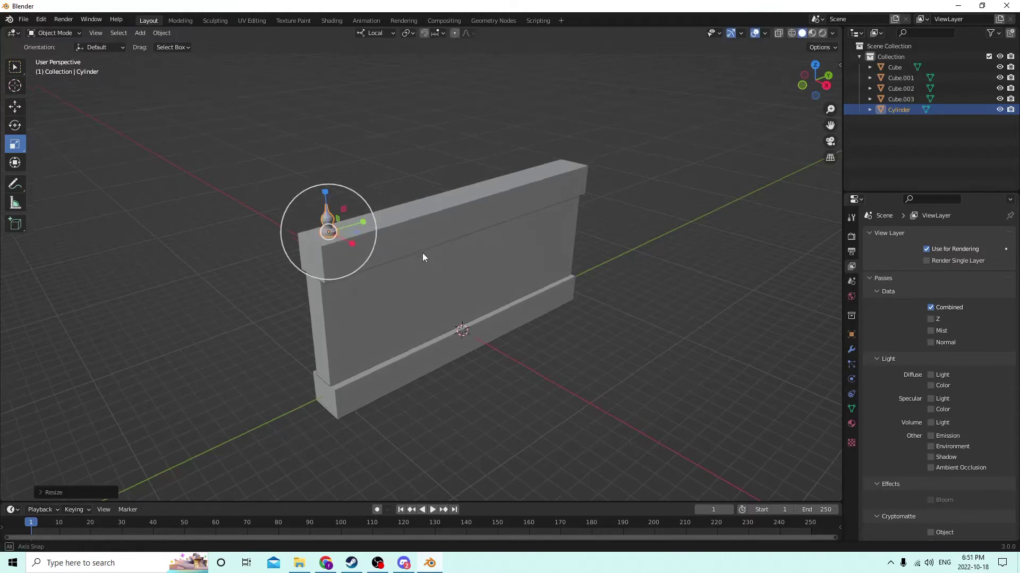
middle_drag(423, 252, 366, 212)
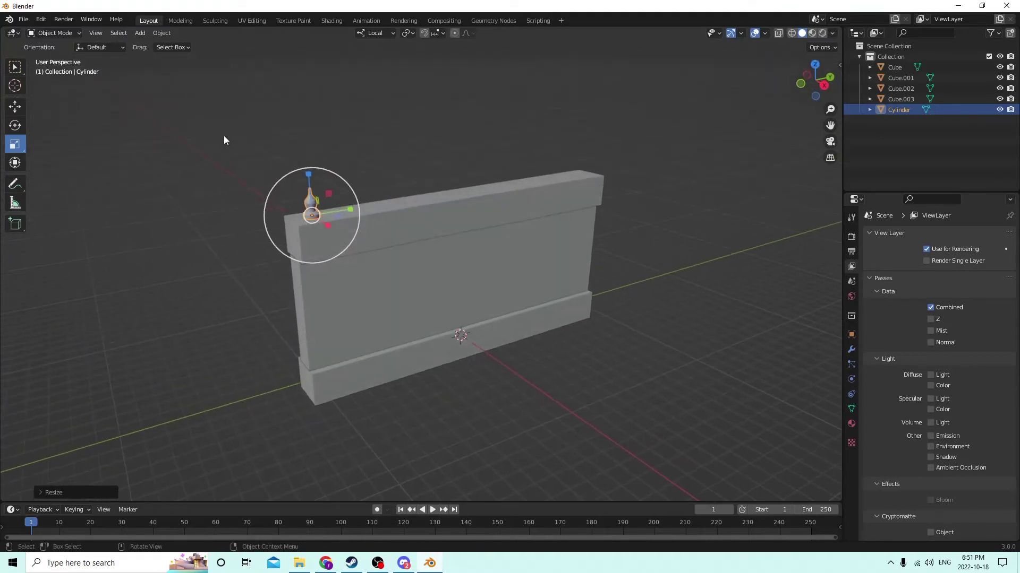
click(15, 107)
scroll(285, 142, up, 2)
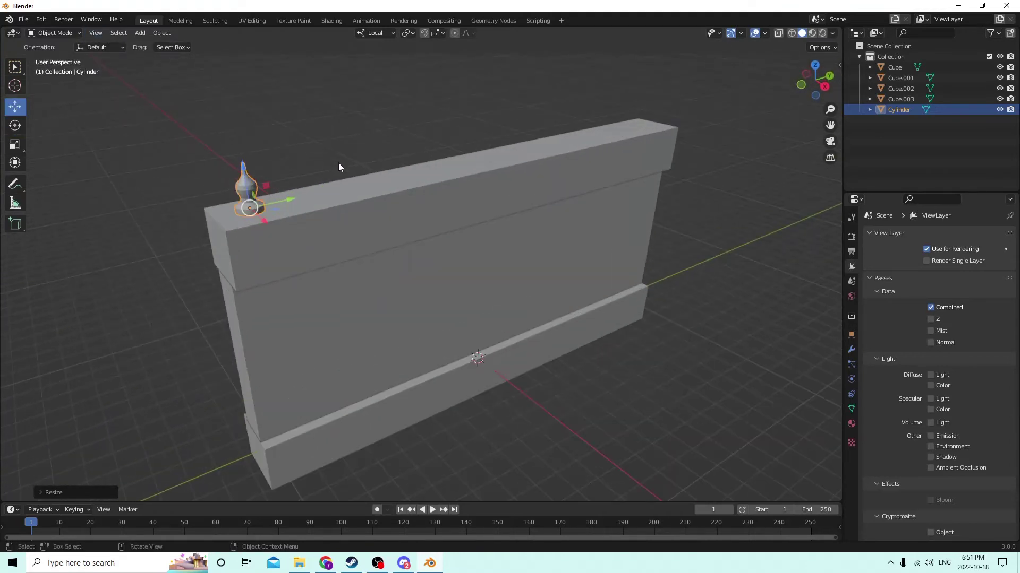
drag(291, 201, 227, 174)
middle_drag(227, 174, 186, 157)
scroll(187, 161, down, 2)
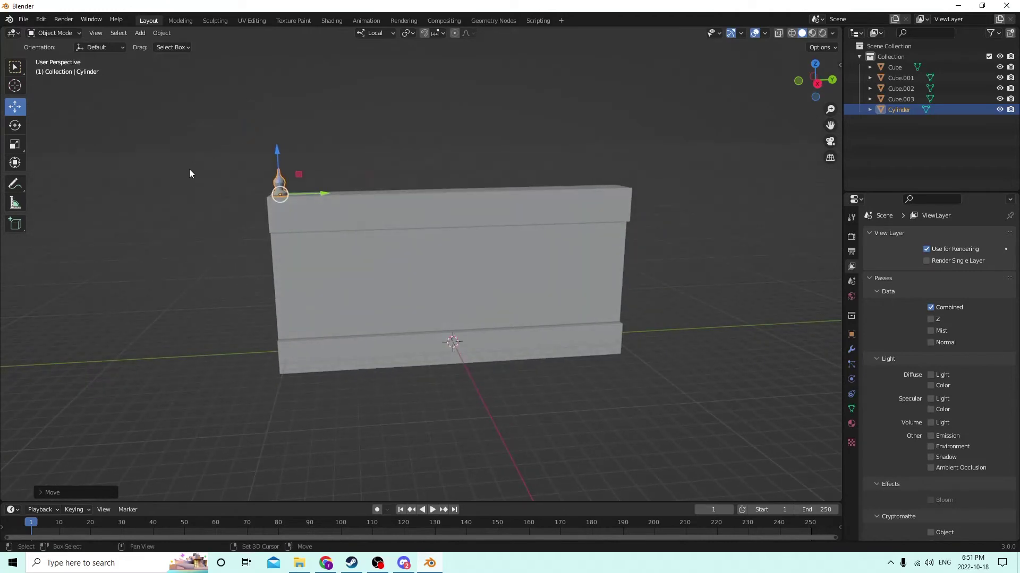
Duplicate the finial in place and set the copy's Y location to 0.098894 m to mirror it at the cap's opposite end.
key(shift+d)
key(Escape)
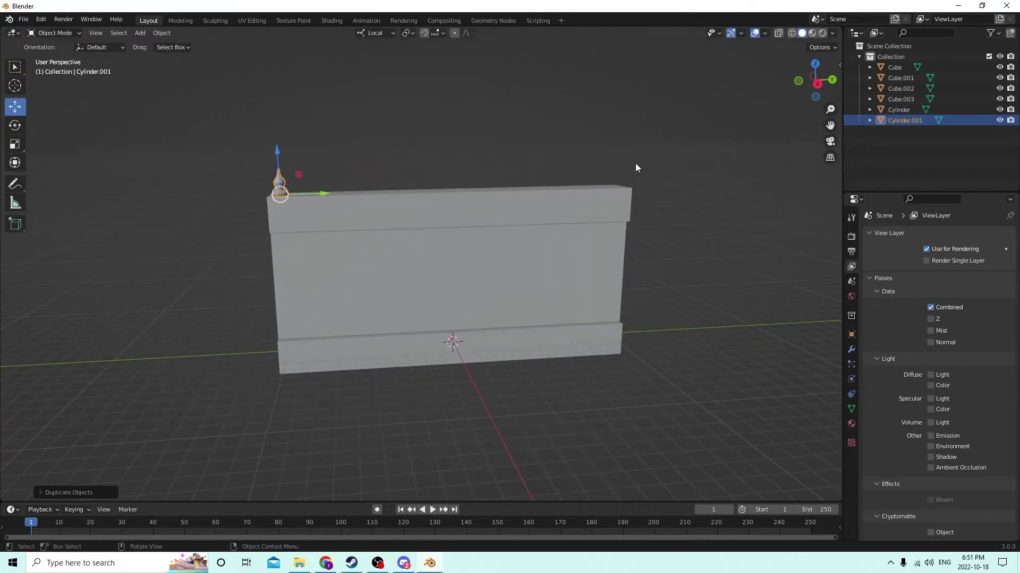
click(851, 334)
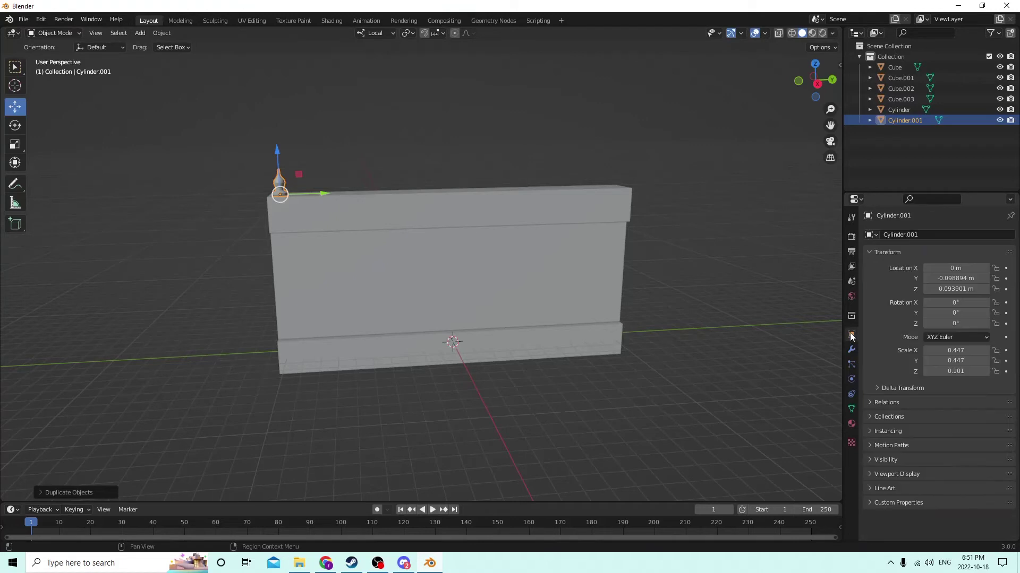
click(933, 278)
click(928, 278)
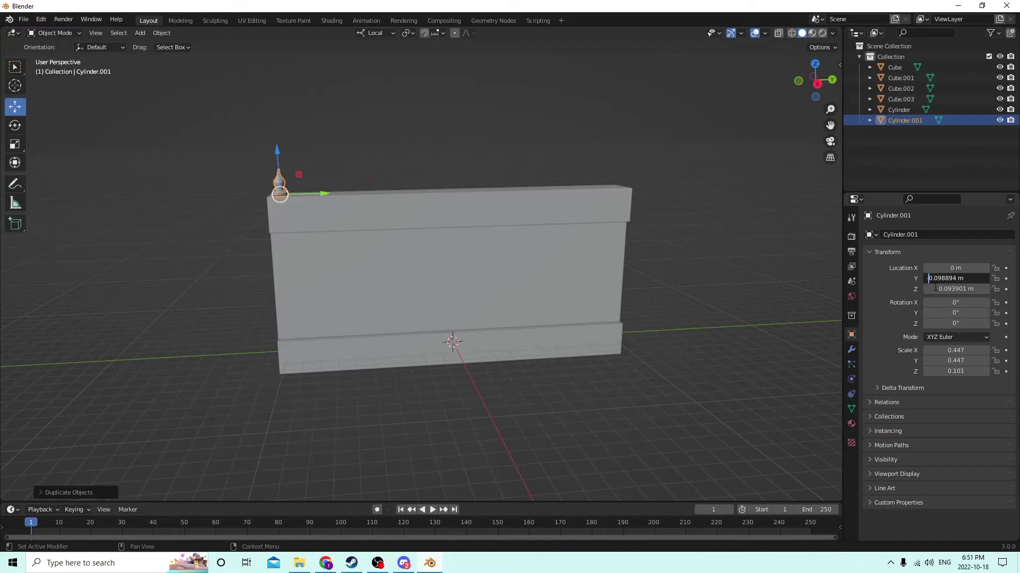
key(Return)
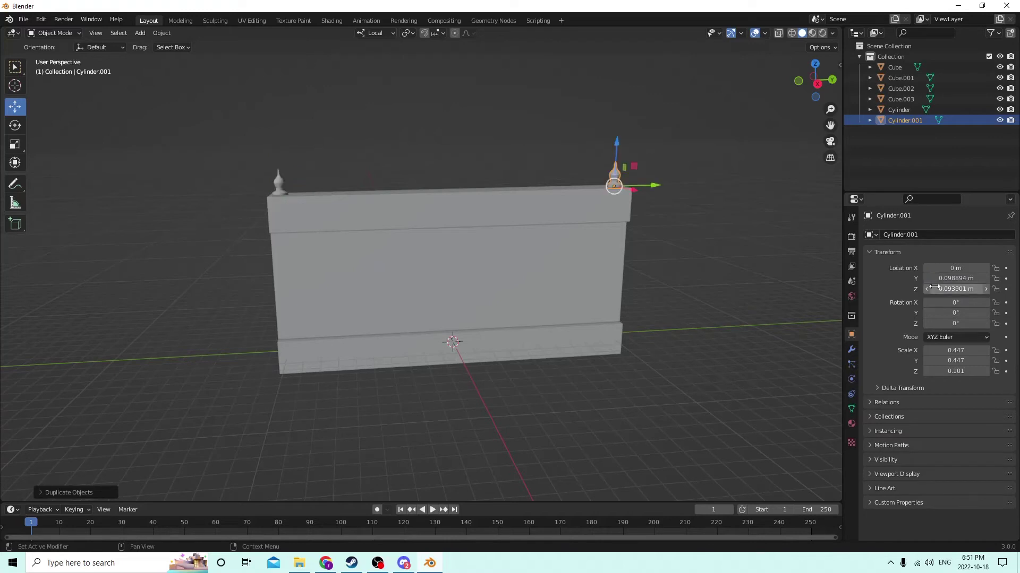
middle_drag(732, 250, 595, 323)
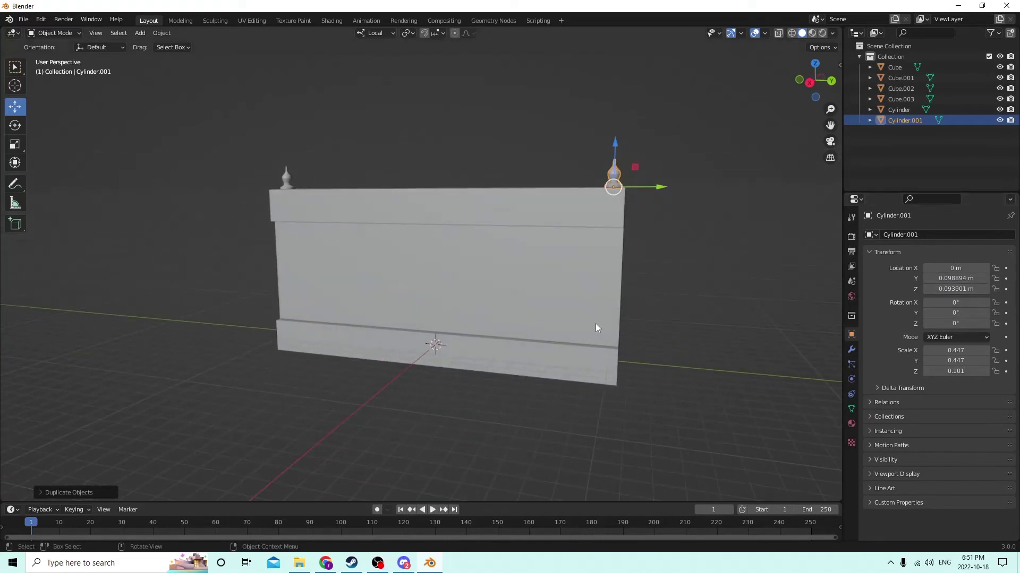
click(565, 355)
middle_drag(565, 355, 546, 339)
click(550, 303)
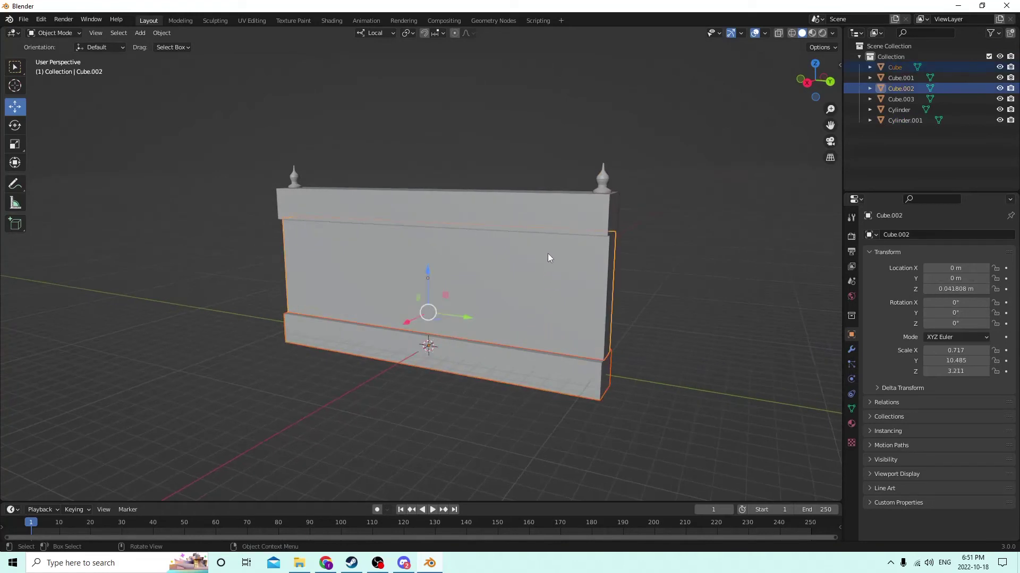
middle_drag(547, 253, 645, 301)
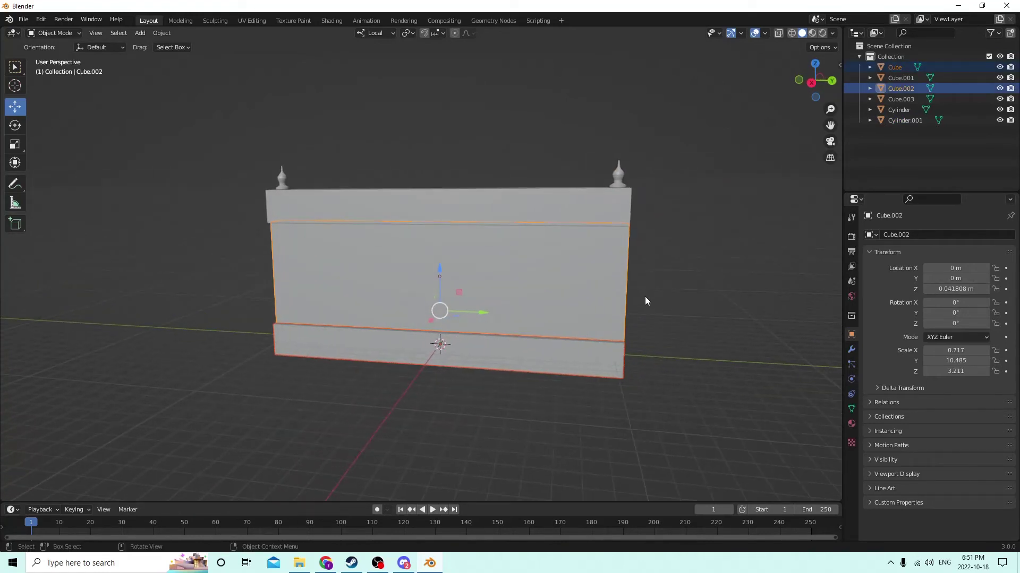
click(696, 296)
Join both finials, the cap, the panel and the base into one wall object, with the base as the active object.
click(280, 178)
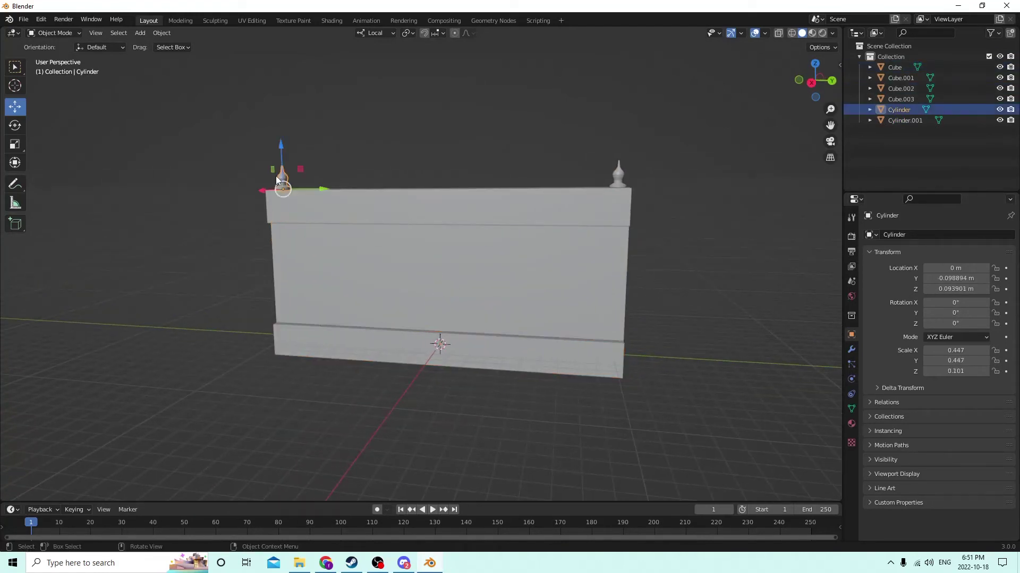
click(614, 177)
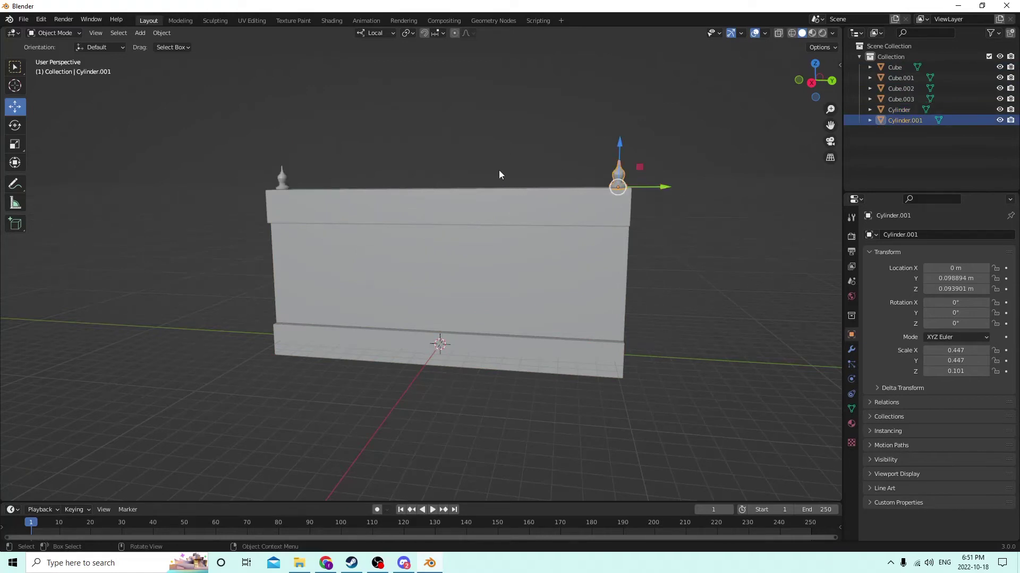
shift+click(279, 174)
shift+click(288, 201)
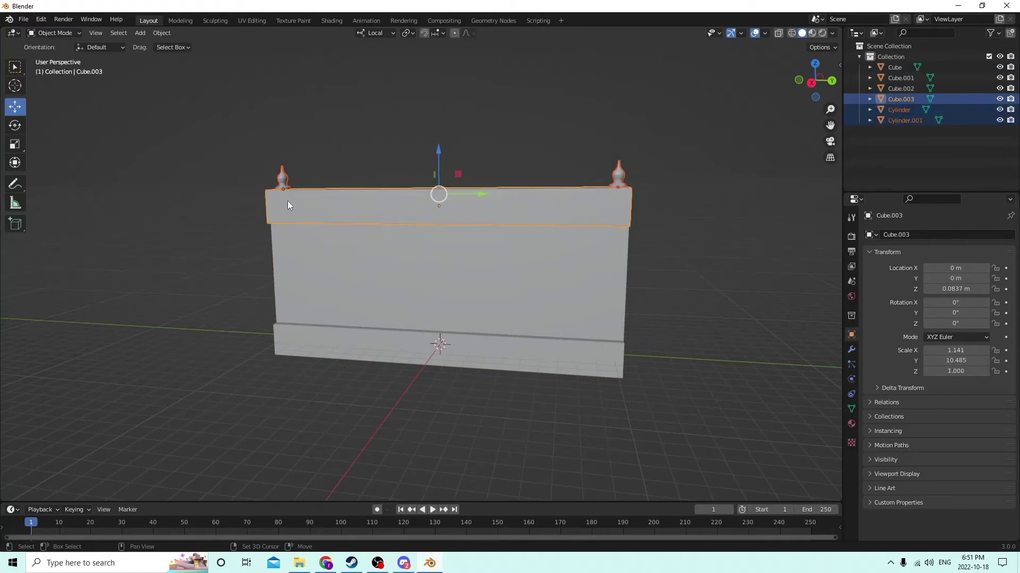
shift+click(289, 250)
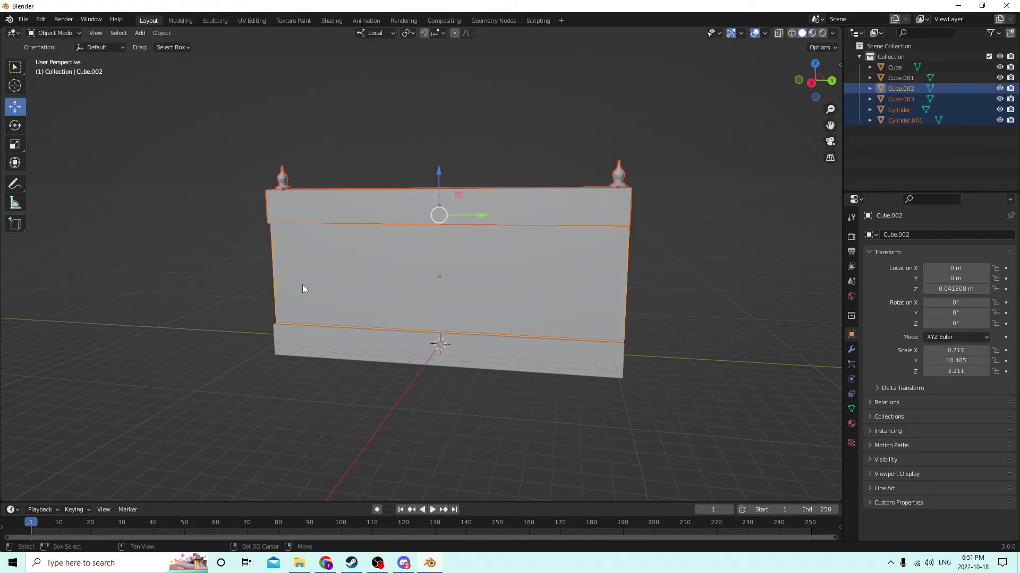
shift+click(307, 335)
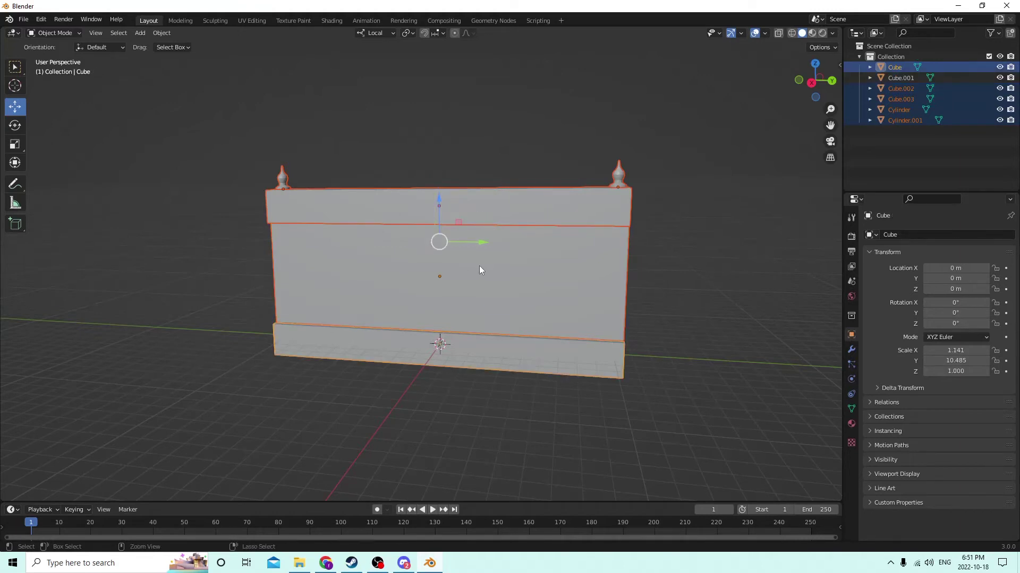
key(ctrl+j)
scroll(477, 273, down, 2)
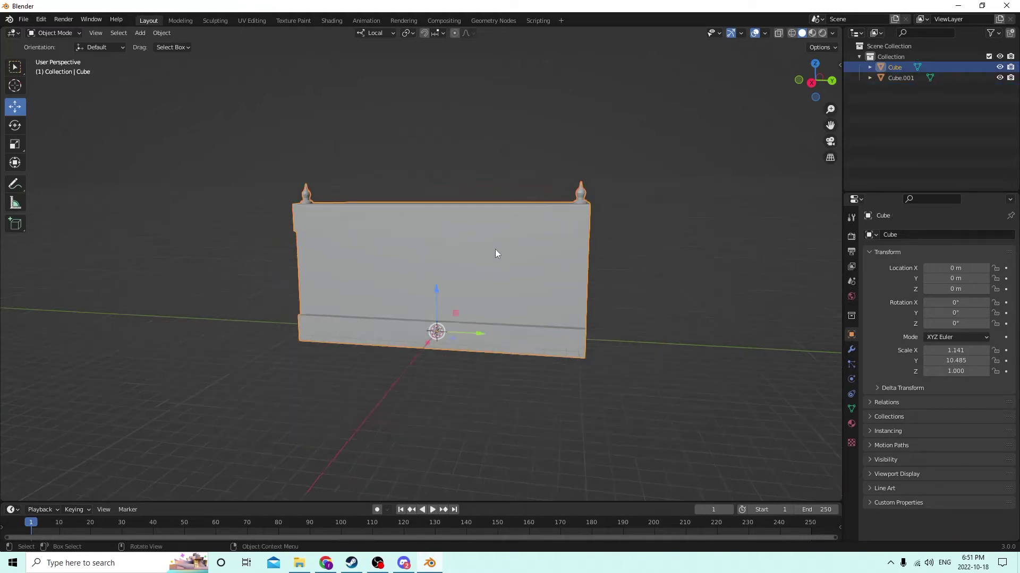
Move the joined wall along negative Y to about -0.54 m, toward the picket fence, to clear the origin.
middle_drag(495, 250, 449, 262)
drag(443, 336, 205, 223)
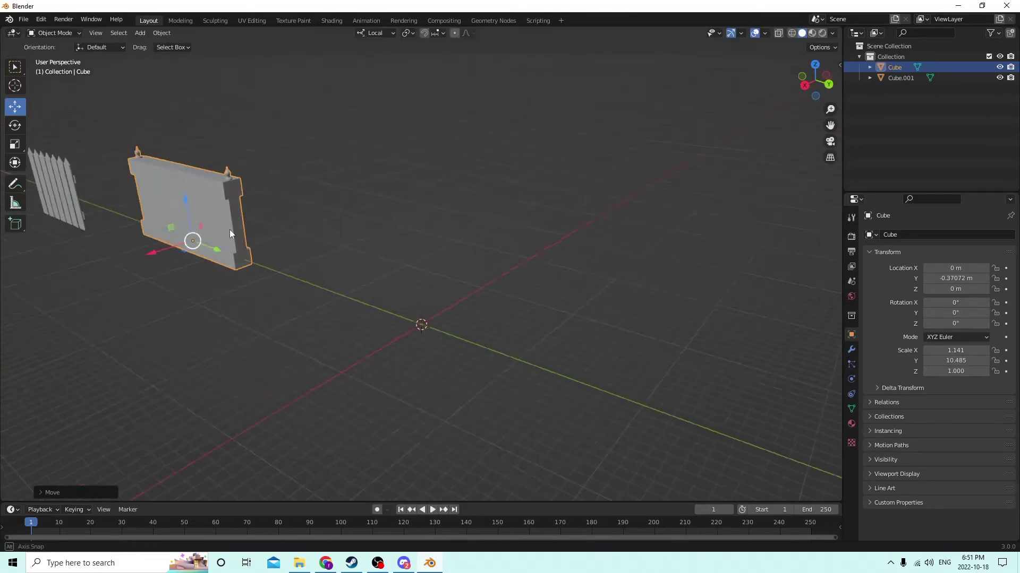
scroll(305, 214, up, 3)
middle_drag(305, 215, 391, 252)
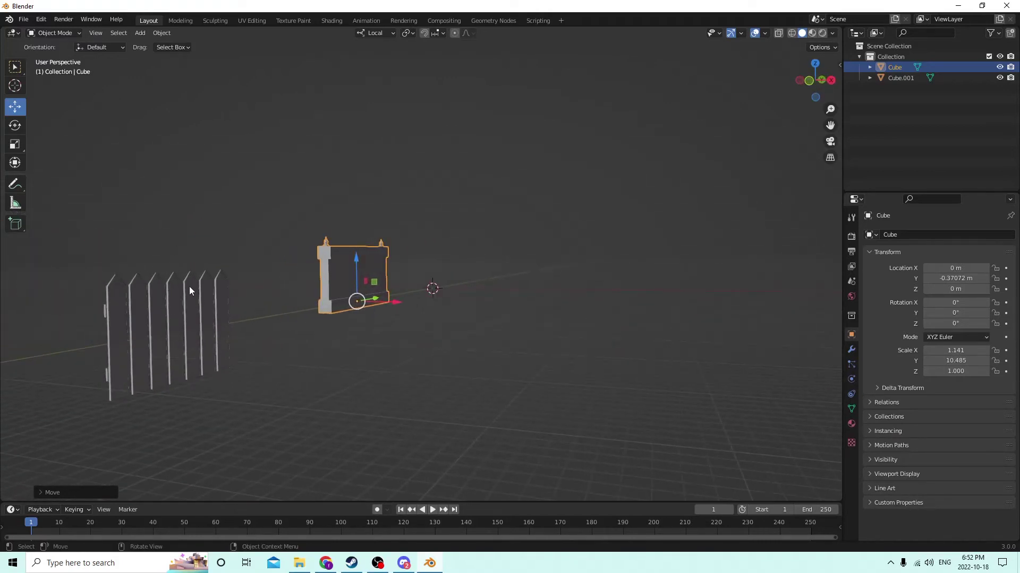
middle_drag(189, 290, 121, 295)
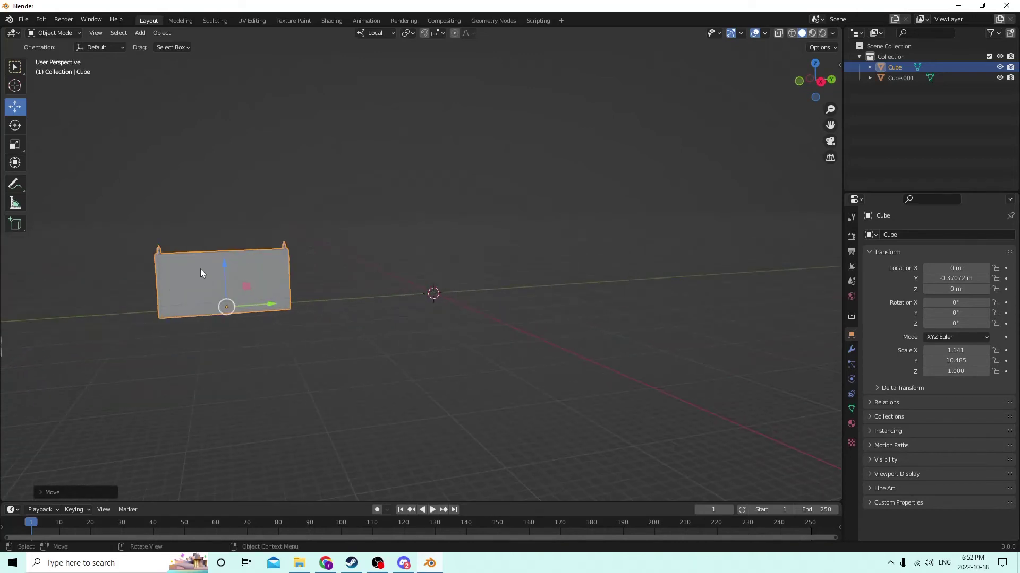
middle_drag(200, 273, 177, 272)
middle_drag(323, 258, 252, 264)
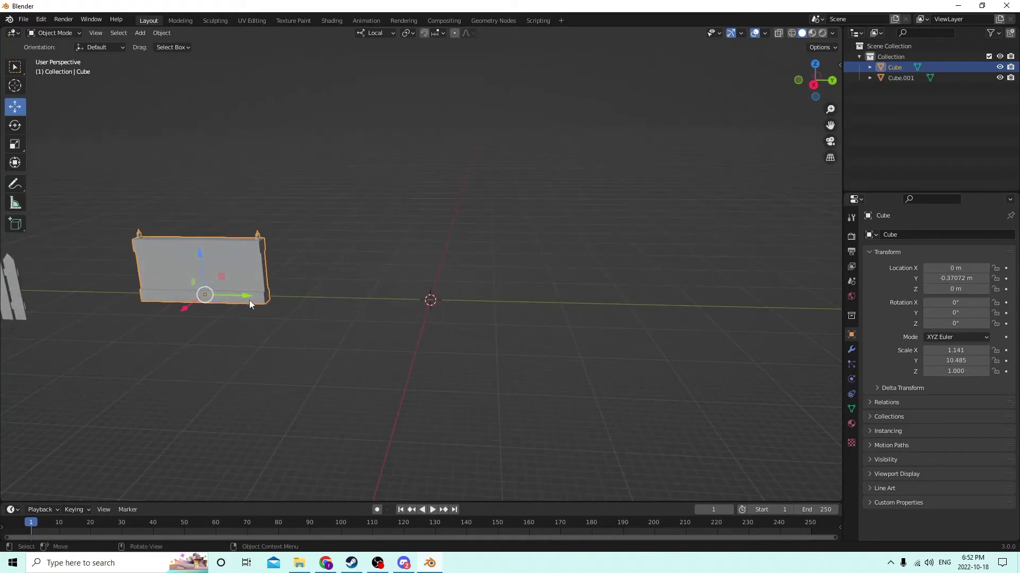
drag(249, 300, 147, 272)
middle_drag(147, 272, 418, 300)
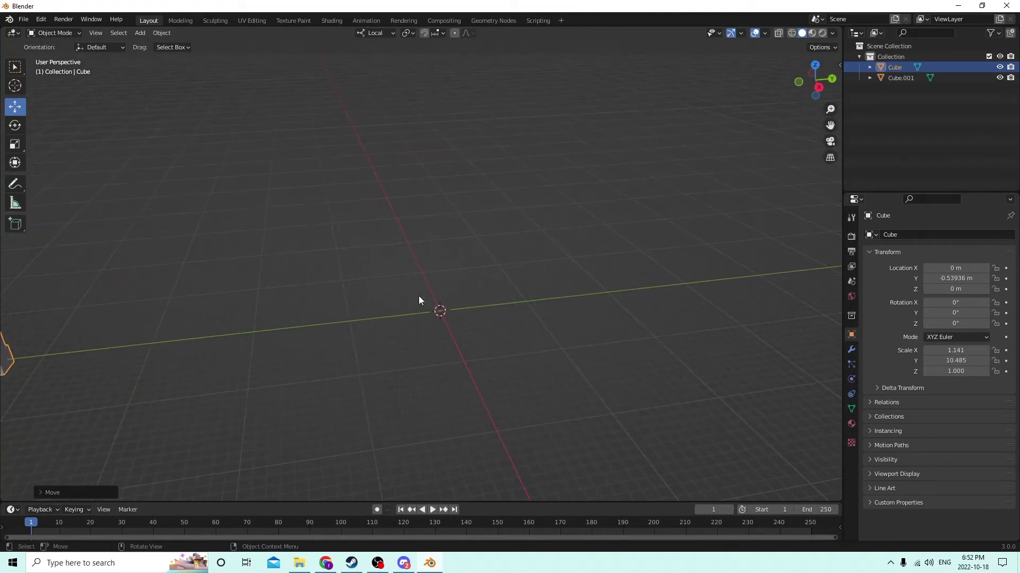
Add a cube at the origin and stretch it along Y to a scale of about 5.2.
key(shift+a)
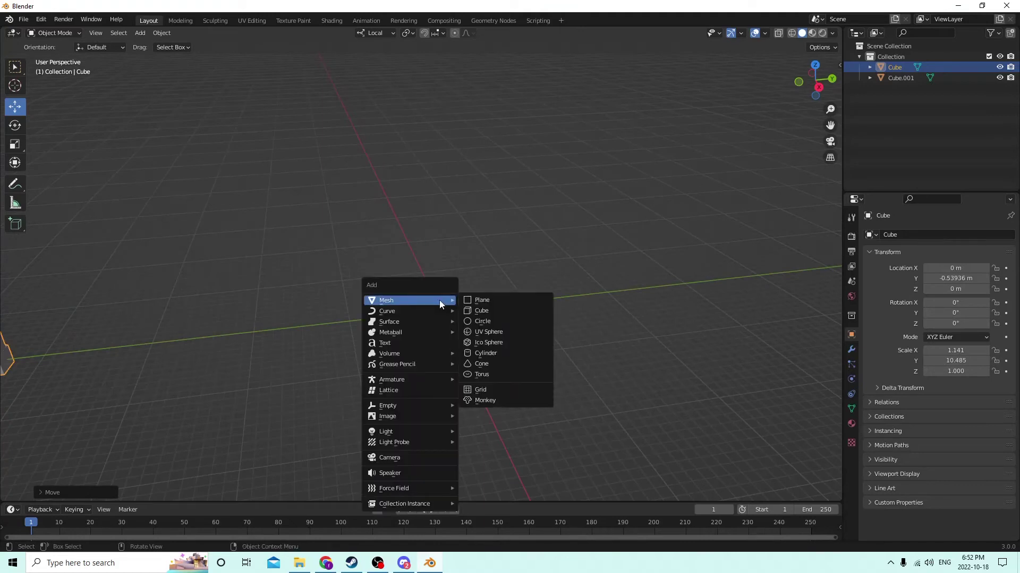
click(508, 309)
middle_drag(454, 291, 390, 257)
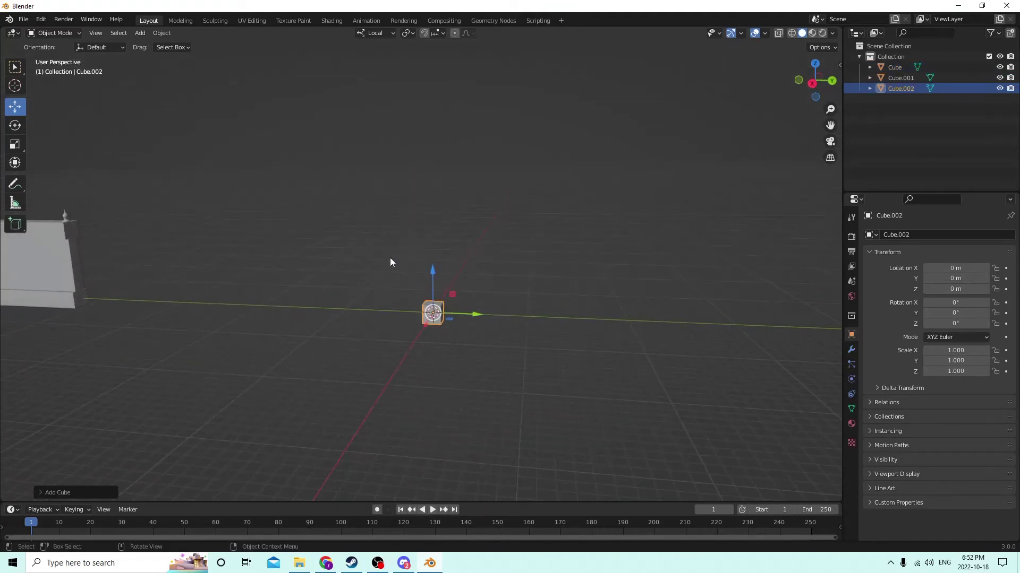
click(15, 144)
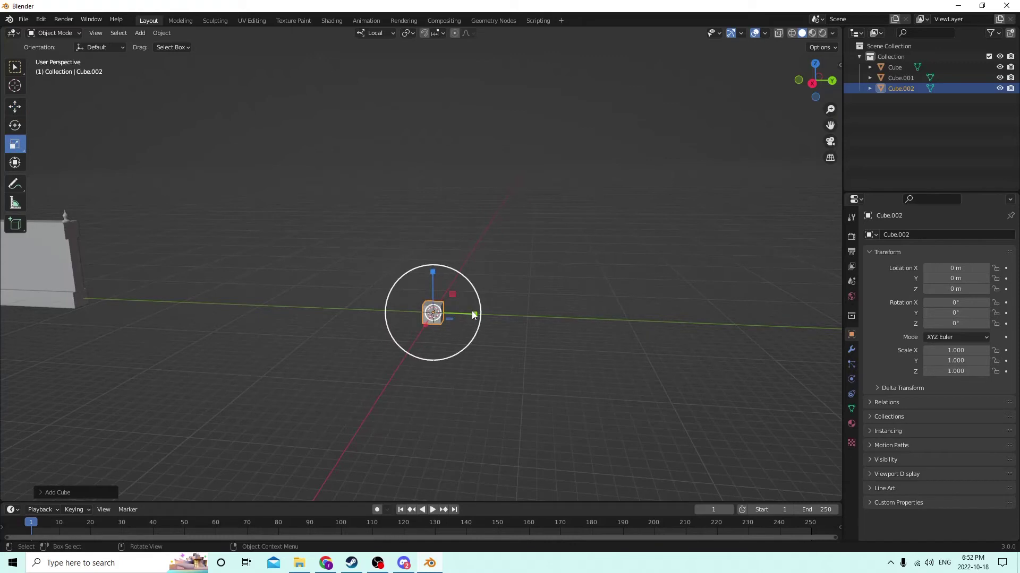
drag(478, 315, 670, 333)
drag(431, 270, 434, 154)
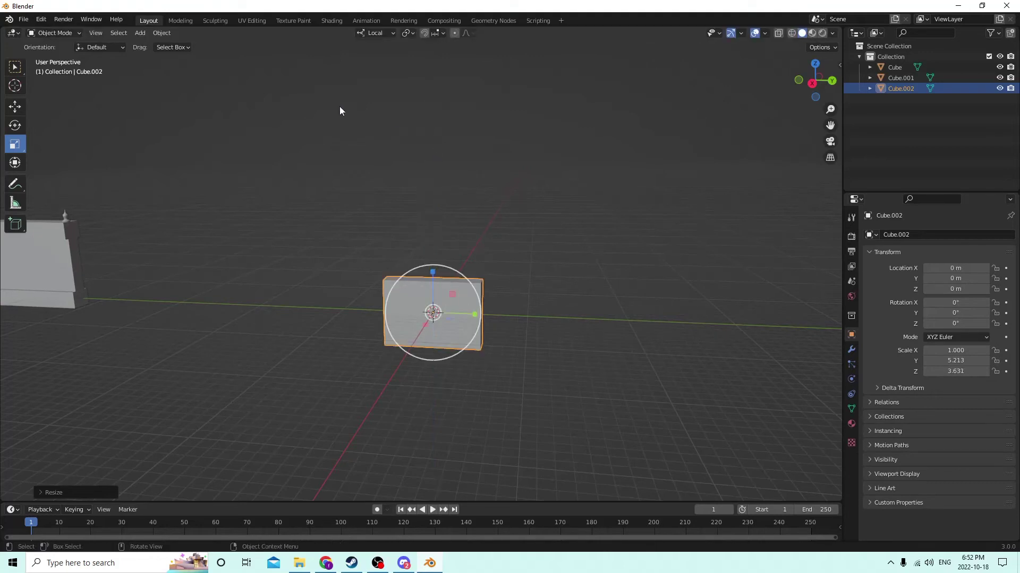
click(41, 19)
click(50, 30)
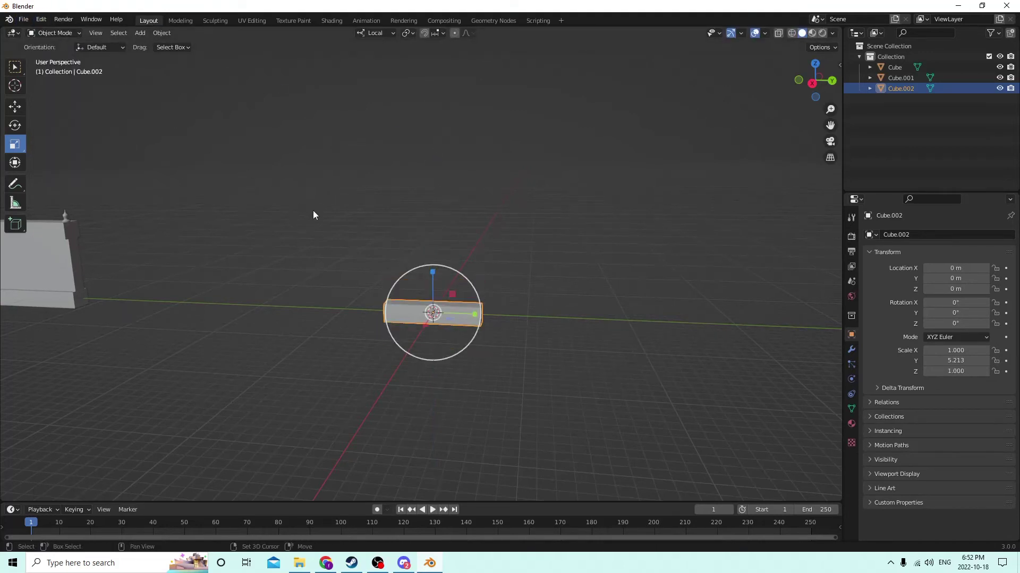
Duplicate the stretched block in place and raise the copy along Z to about 0.021 m.
key(shift+d)
key(Escape)
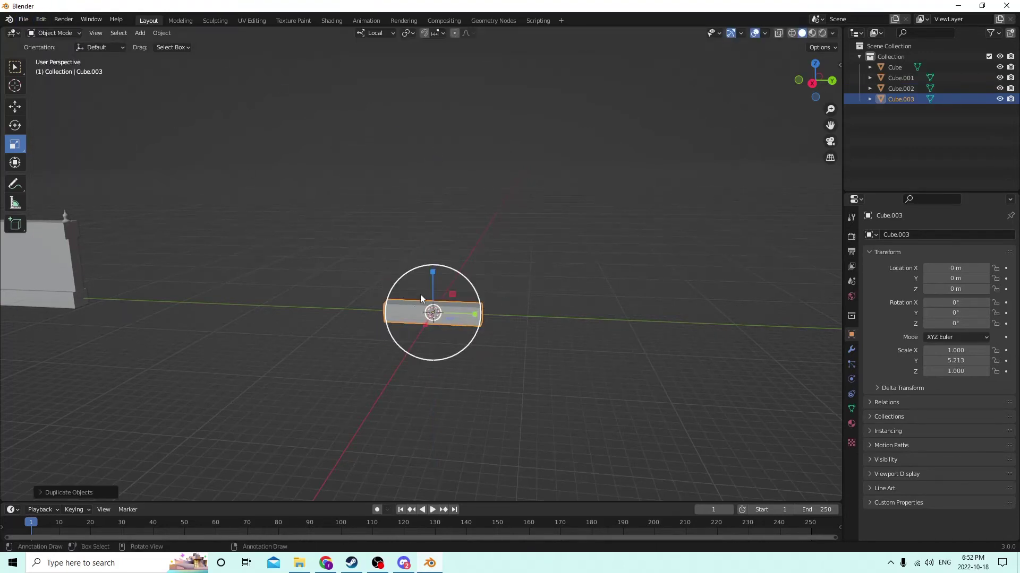
click(15, 106)
drag(426, 275, 431, 250)
middle_drag(430, 250, 382, 273)
Flatten the lower block to a Z scale of about 0.57 and widen it along X to about 1.17 as the base.
click(396, 321)
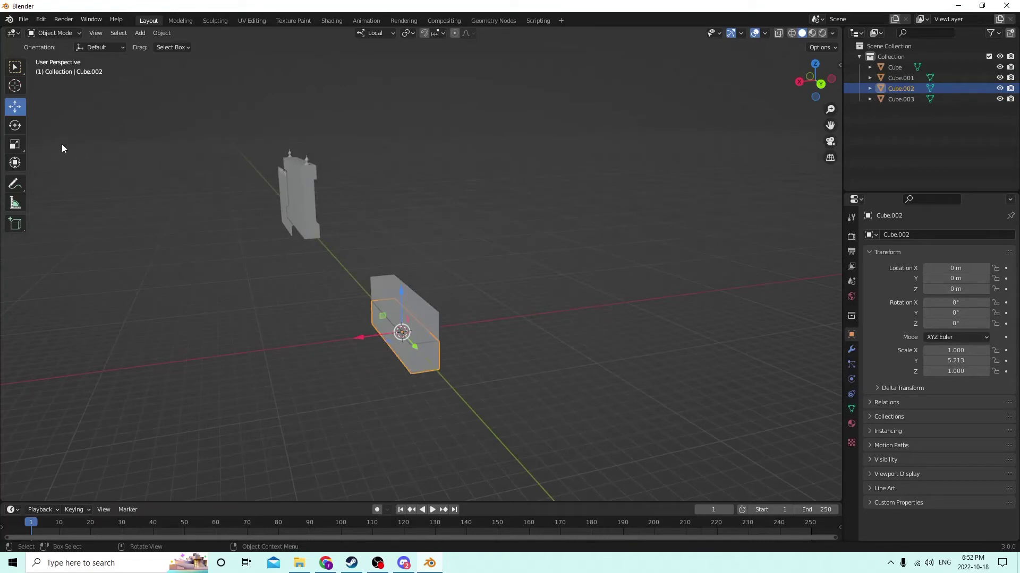
click(15, 144)
drag(399, 293, 400, 312)
middle_drag(399, 311, 416, 337)
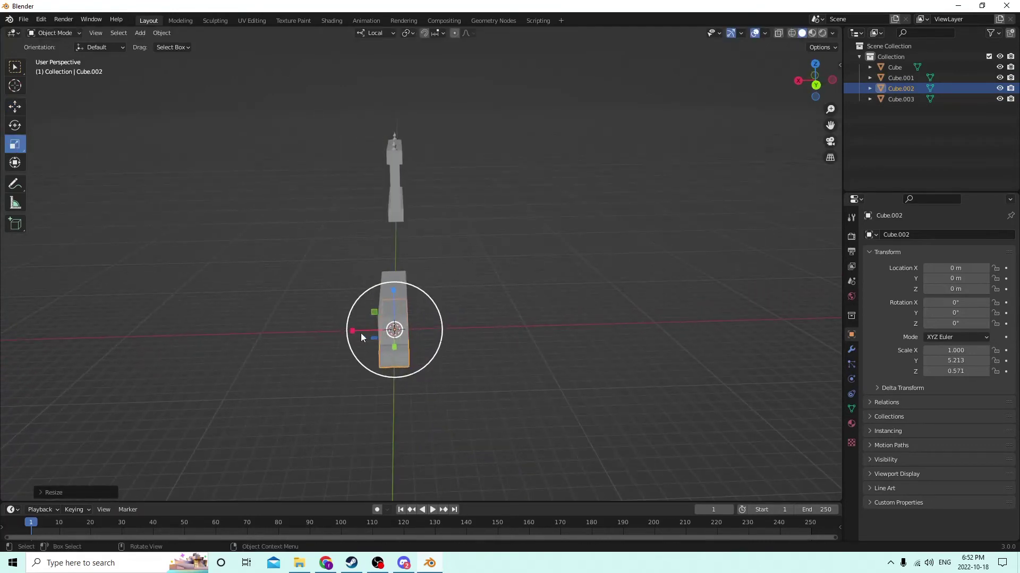
drag(354, 332, 343, 325)
middle_drag(342, 325, 359, 307)
Resize the upper block into a panel, narrowed to about 0.83 on X and heightened to about 2.67 on Z, and raise it along Z.
click(449, 295)
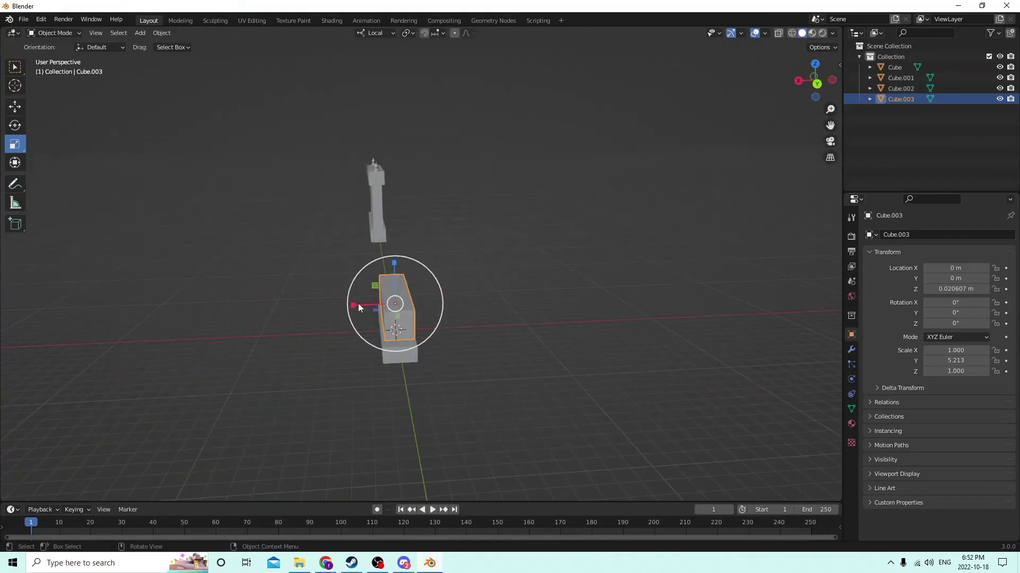
drag(354, 304, 361, 302)
middle_drag(361, 301, 464, 282)
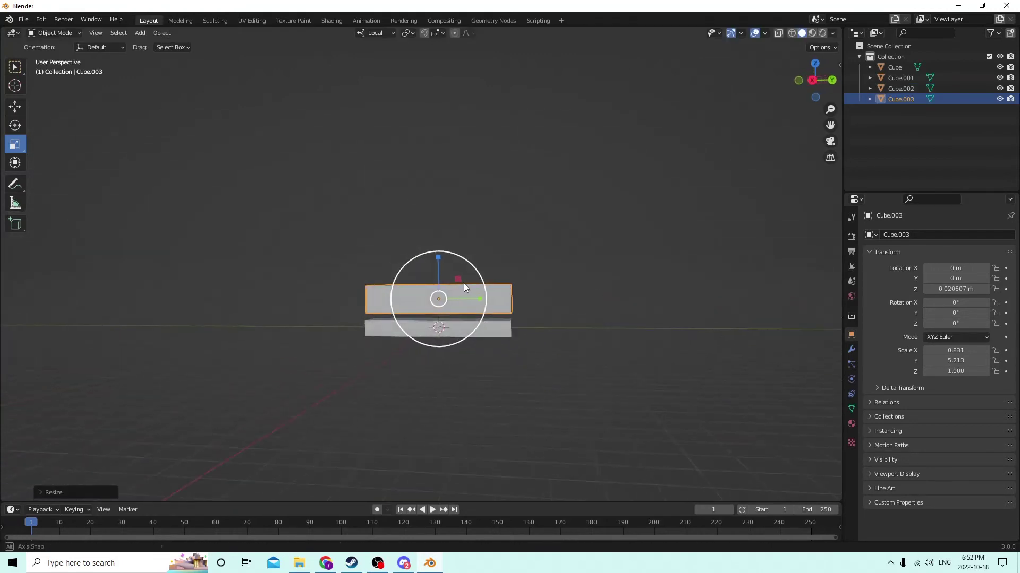
drag(438, 253, 430, 189)
middle_drag(430, 189, 288, 196)
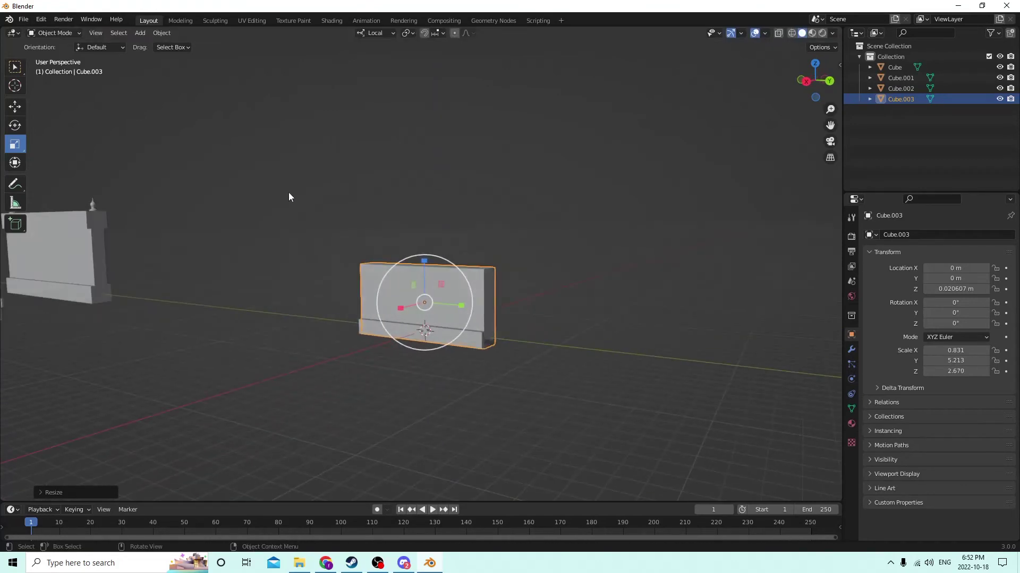
click(15, 107)
drag(424, 257, 419, 240)
middle_drag(419, 240, 390, 274)
click(488, 356)
key(Tab)
click(403, 263)
key(Tab)
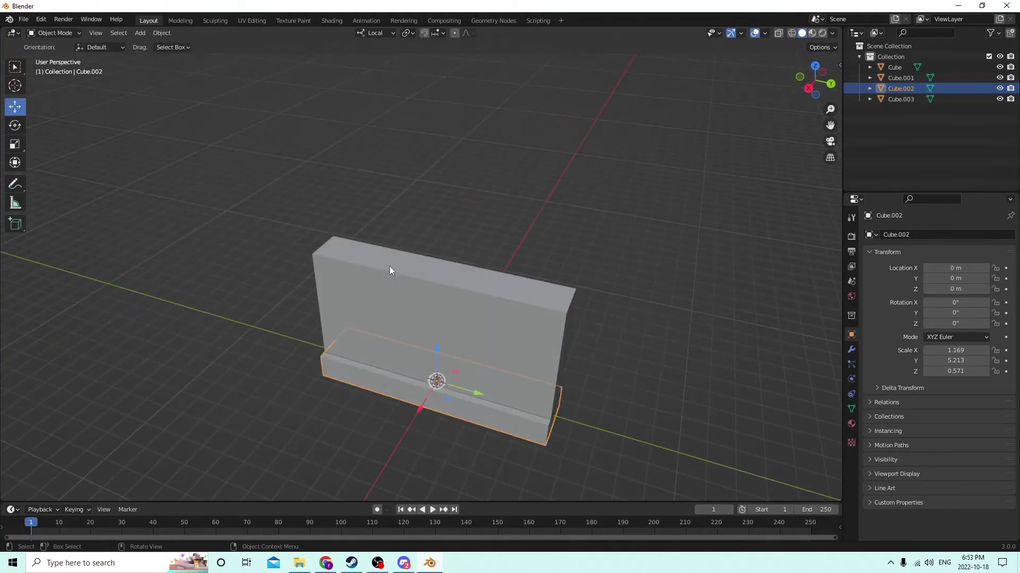
Enter mesh editing on the tall upper panel and select its two long top edges.
click(389, 267)
key(Tab)
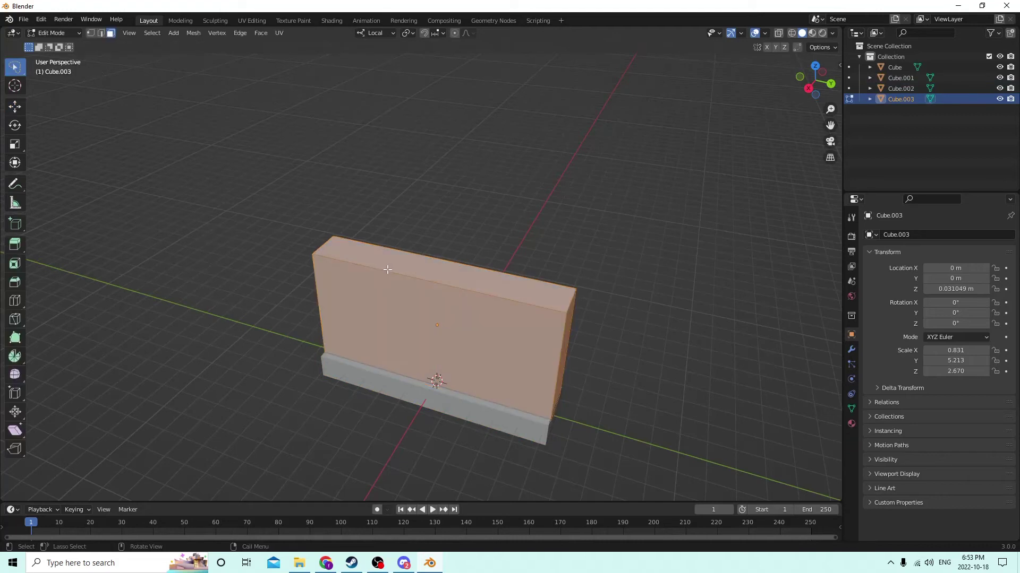
key(alt+a)
middle_drag(389, 270, 330, 277)
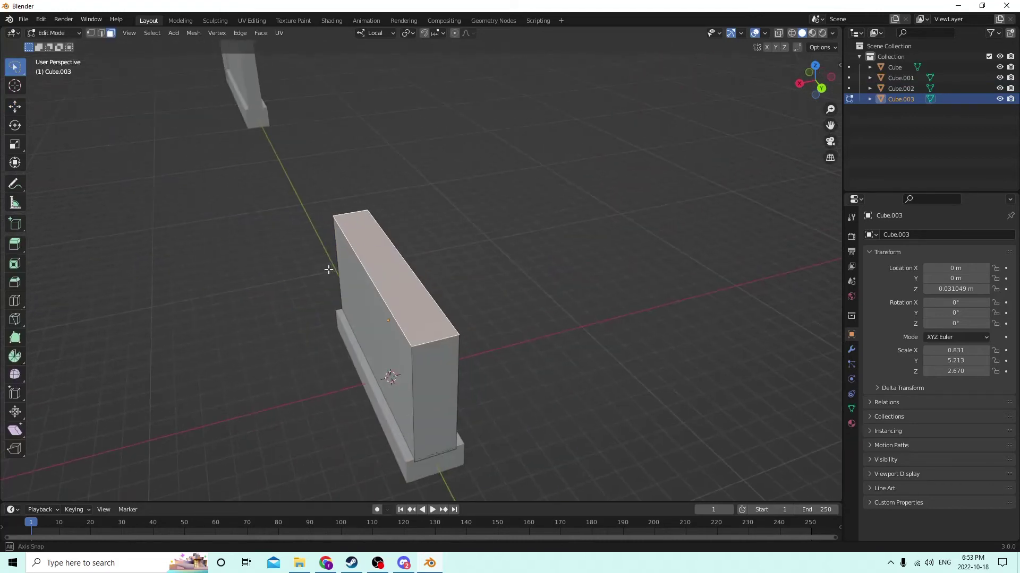
click(101, 34)
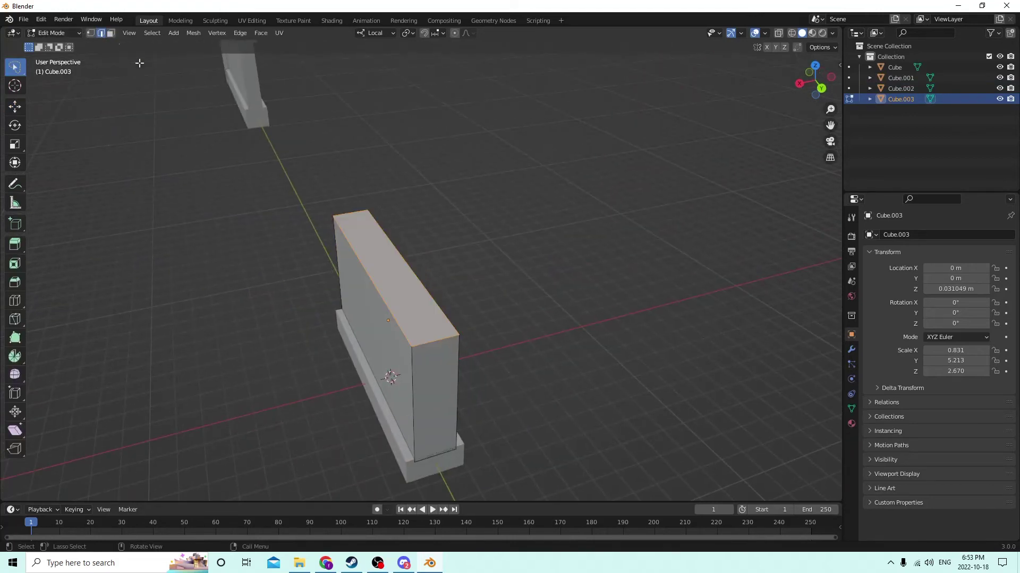
click(380, 287)
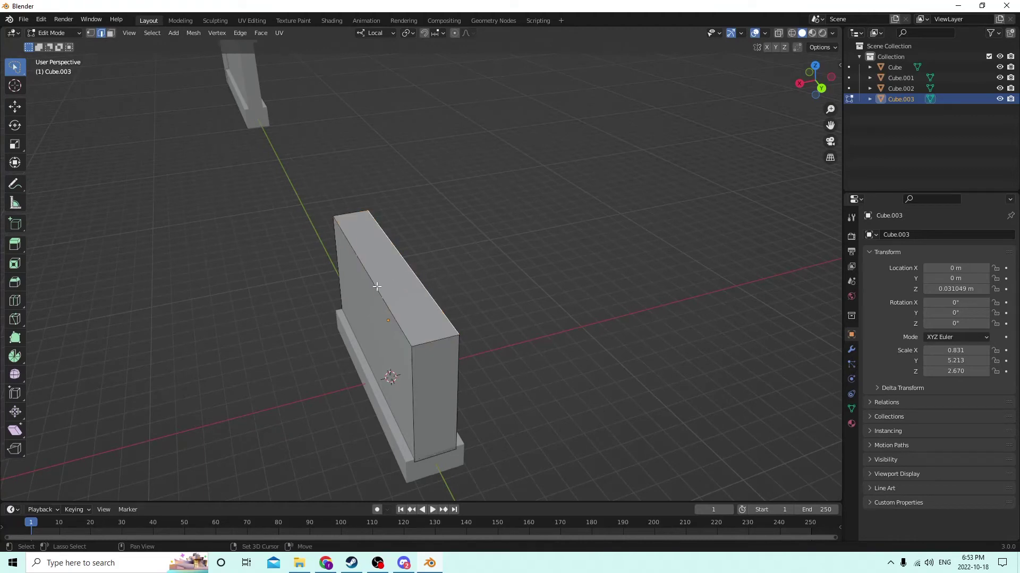
middle_drag(376, 287, 516, 260)
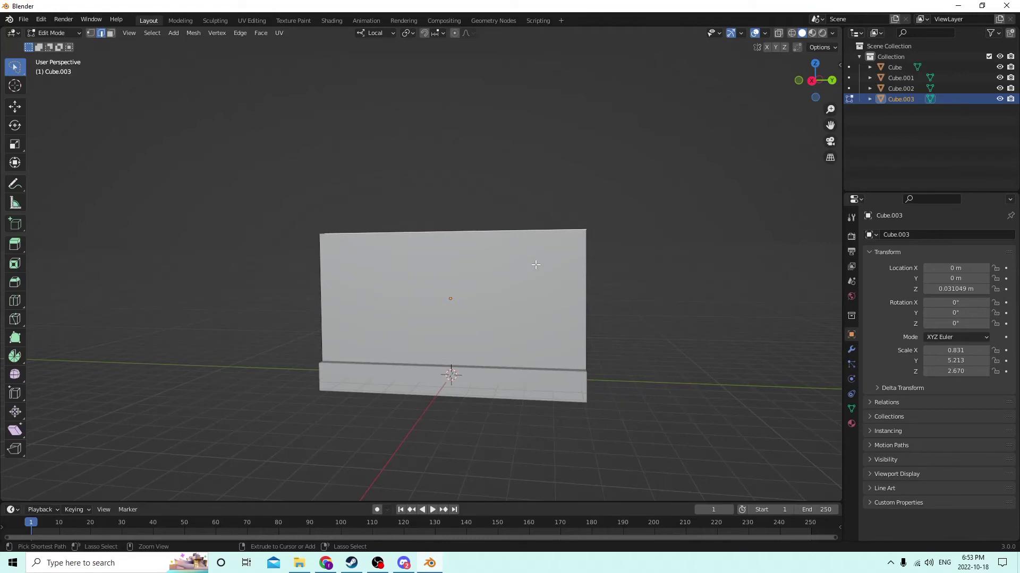
Bevel the panel's two long top edges by about 0.0016 m with 3 segments.
key(ctrl+b)
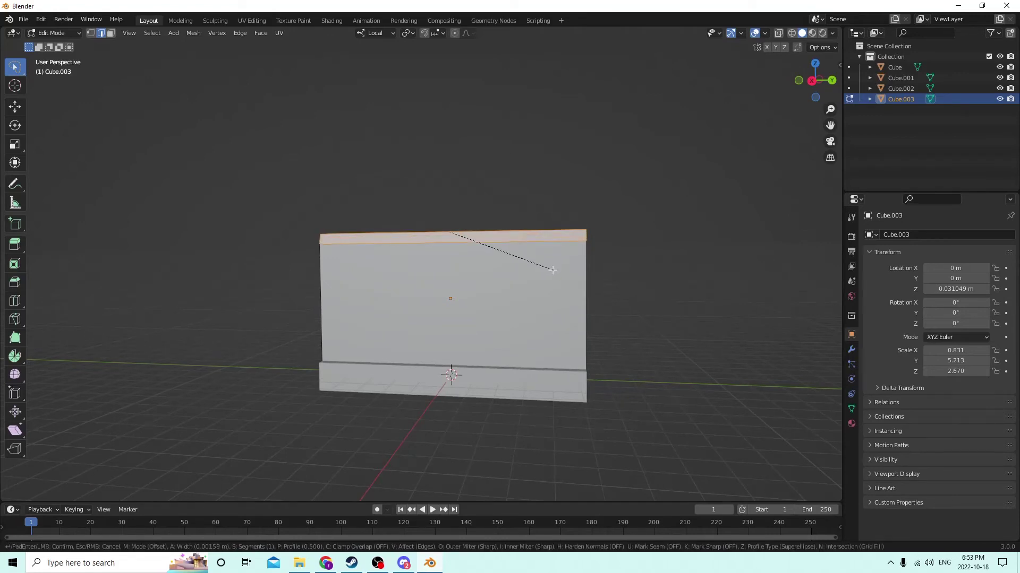
click(531, 272)
middle_drag(523, 275, 452, 275)
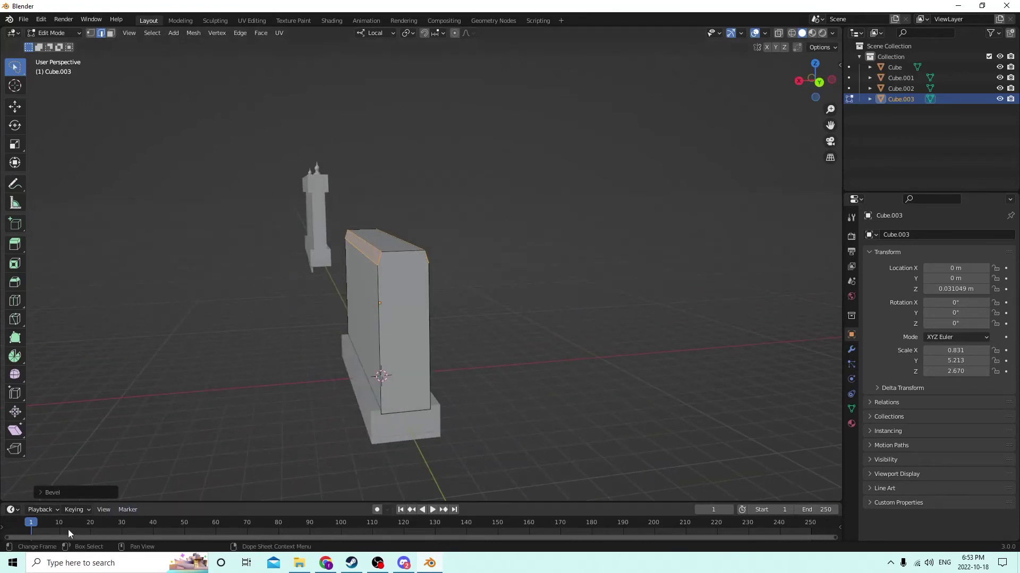
click(68, 493)
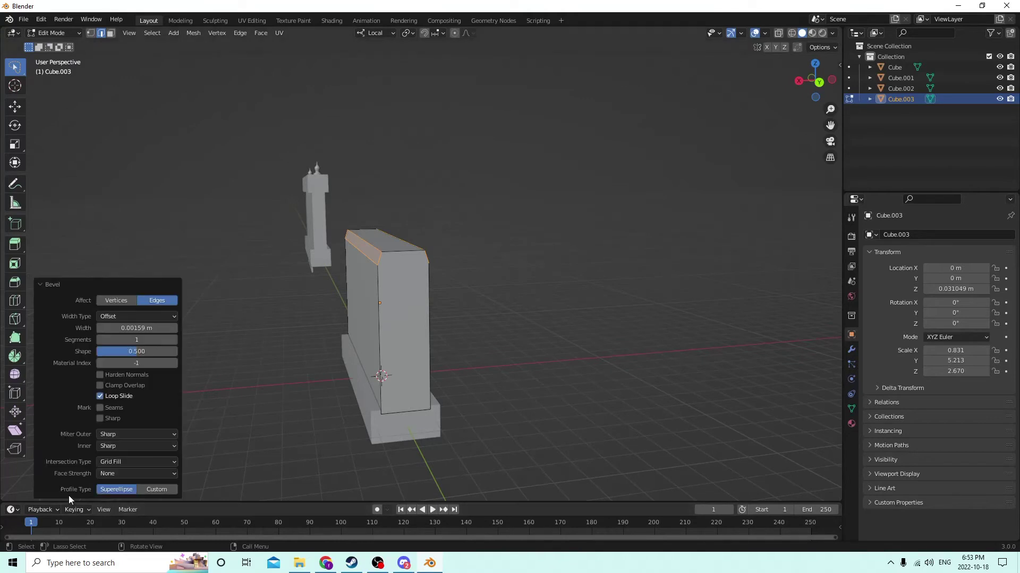
click(174, 340)
click(173, 340)
middle_drag(295, 282, 690, 301)
click(562, 251)
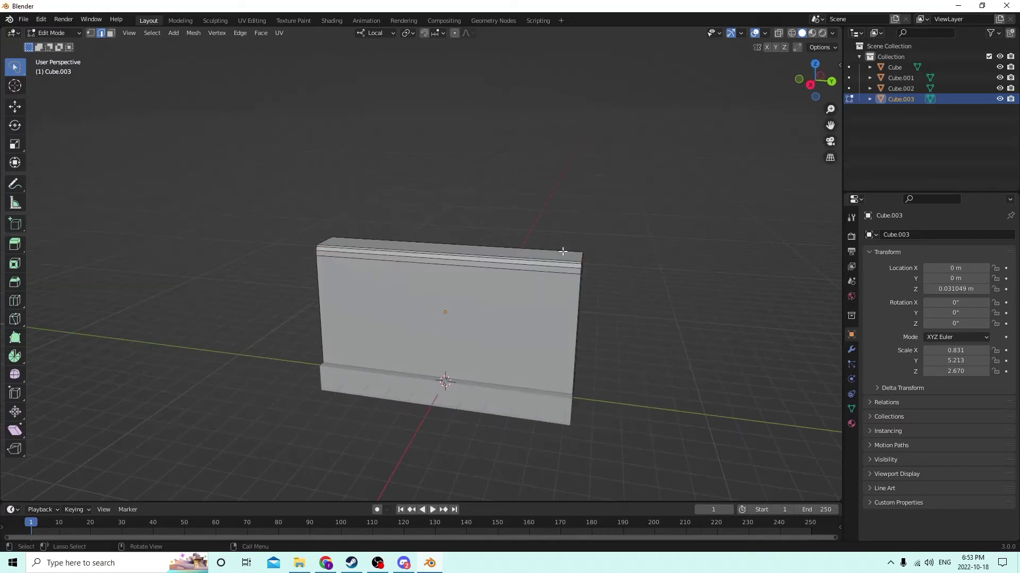
Undo the last edge selection and the bevel on the panel's top edges.
click(48, 18)
click(49, 30)
click(46, 18)
click(51, 30)
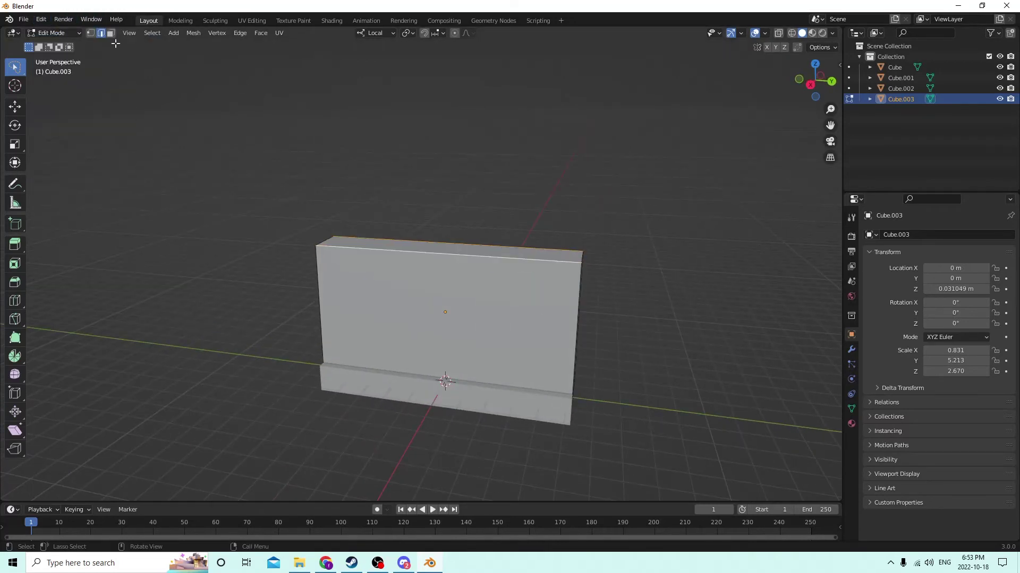
Bevel the panel's two long top edges by about 0.0066 m with 3 segments, and clear the selection.
middle_drag(330, 136, 483, 167)
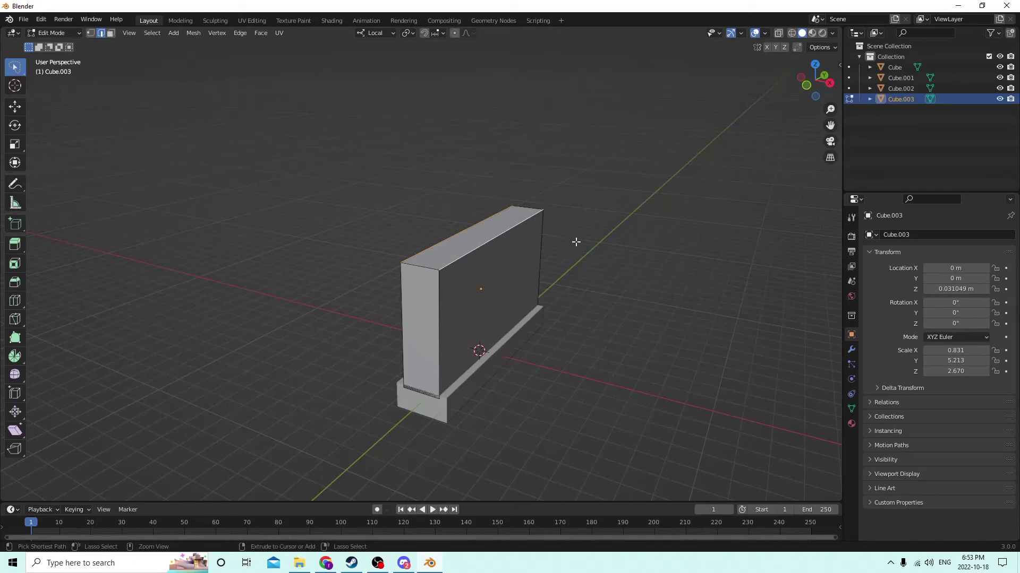
key(ctrl+b)
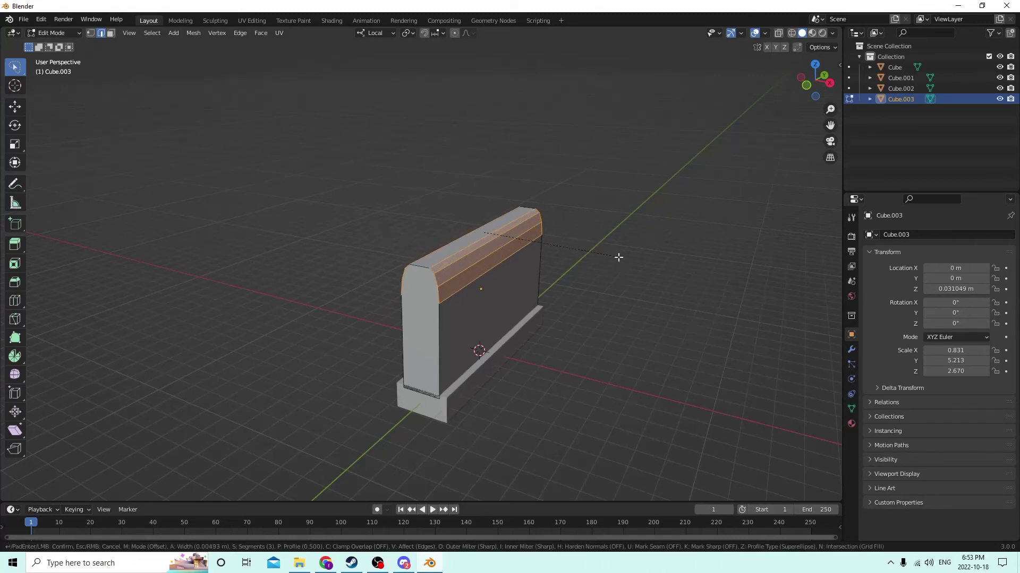
click(630, 260)
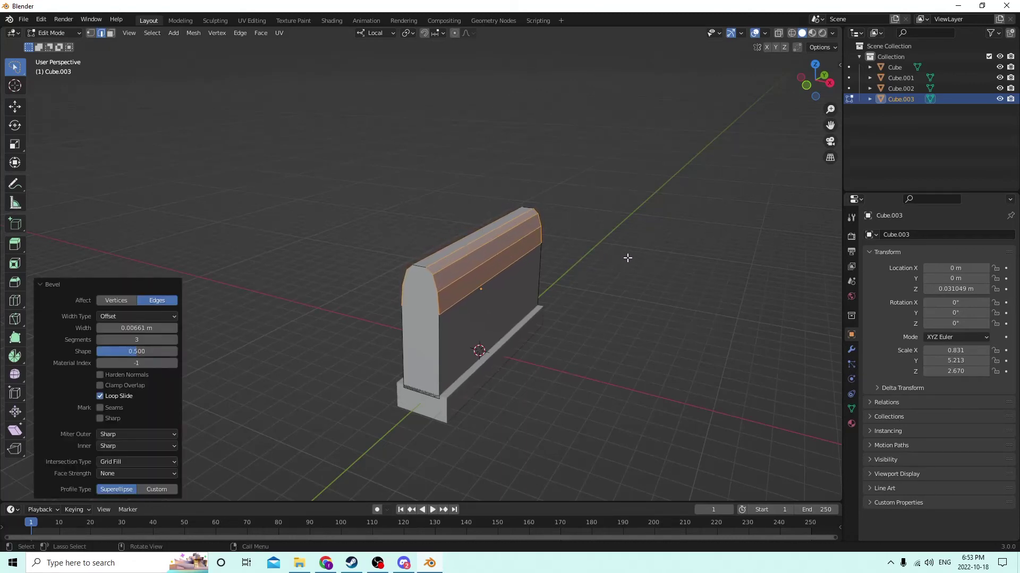
middle_drag(626, 257, 518, 237)
key(alt+a)
middle_drag(515, 137, 406, 268)
middle_drag(384, 303, 523, 328)
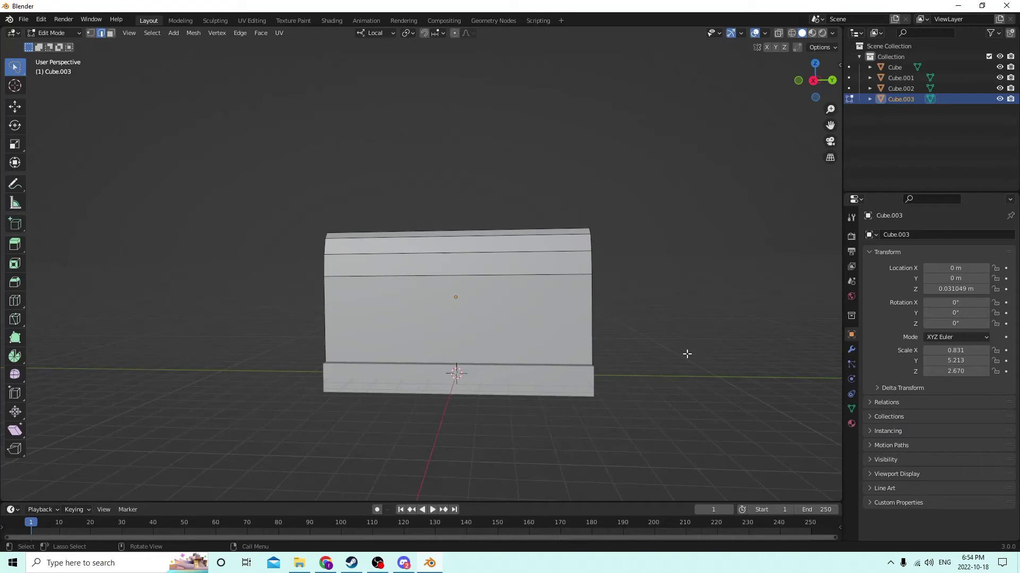
Inset the large flat front face of the panel by about 0.0009 m.
click(508, 311)
click(110, 33)
click(501, 306)
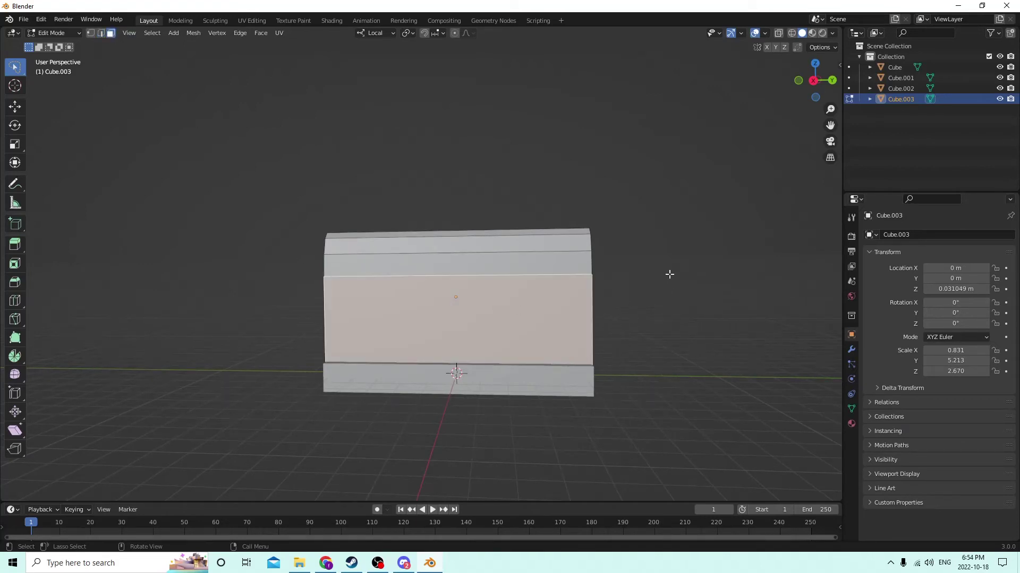
key(i)
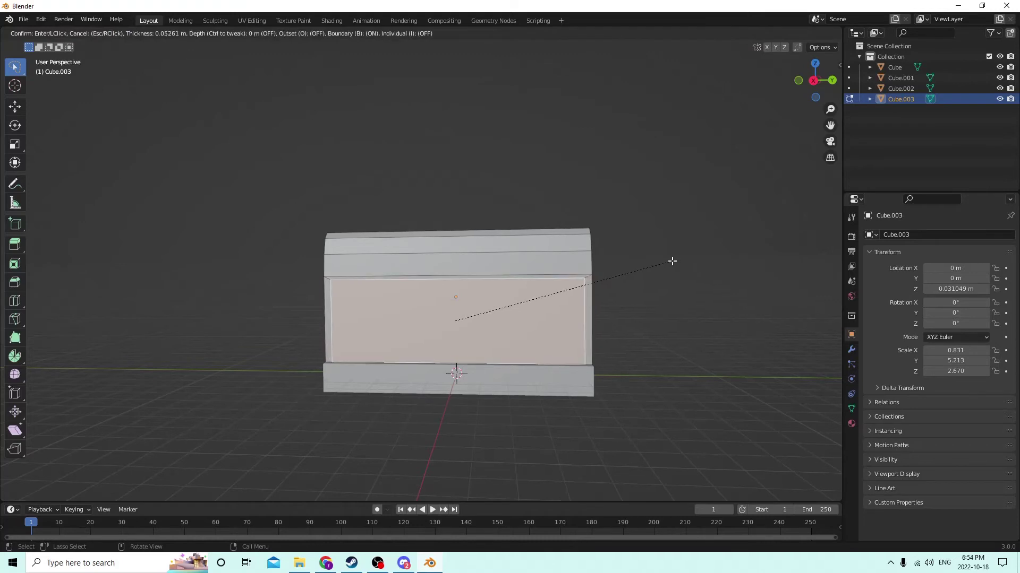
click(669, 262)
middle_drag(667, 261, 598, 275)
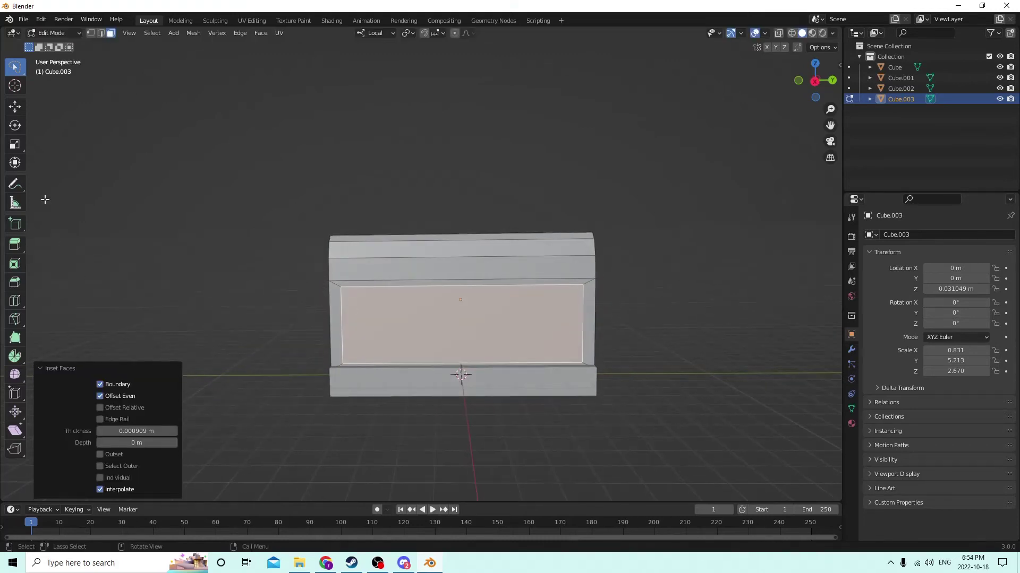
Narrow the inset face to about 0.67 along Y and reduce its height slightly along Z.
click(100, 33)
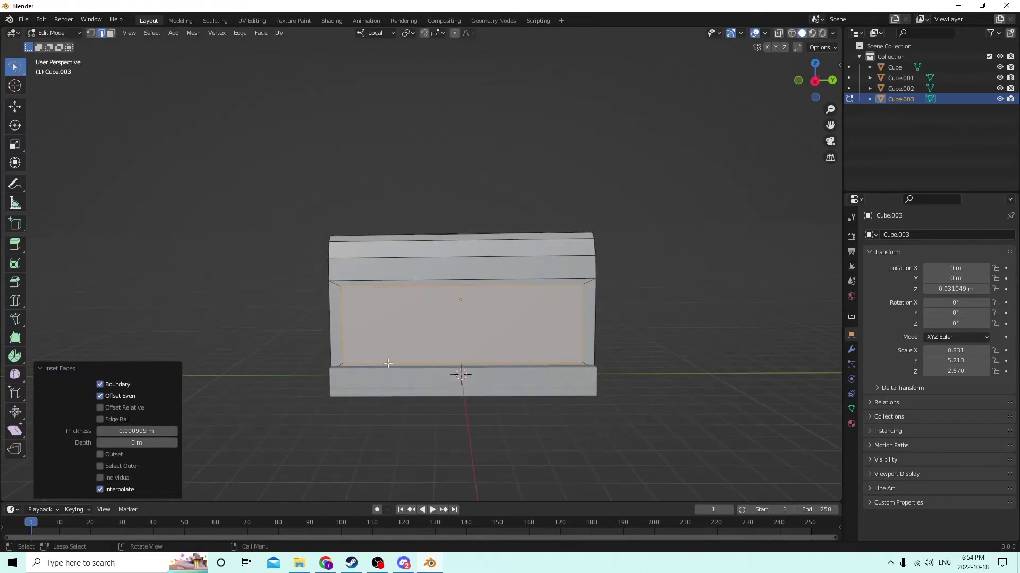
middle_drag(409, 334, 382, 338)
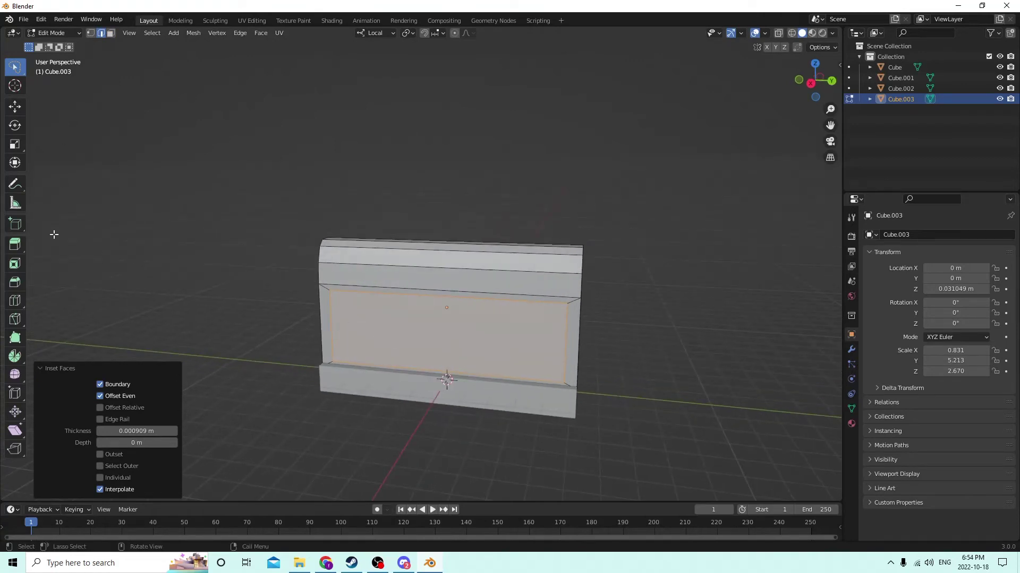
click(15, 144)
middle_drag(457, 340, 485, 333)
drag(491, 338, 478, 335)
middle_drag(478, 335, 467, 287)
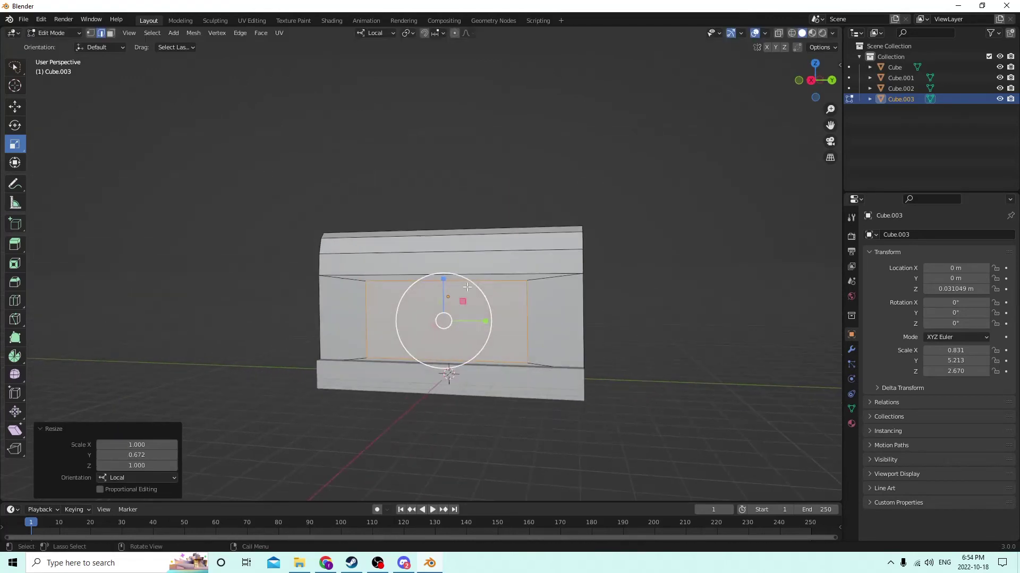
drag(444, 279, 444, 290)
click(677, 343)
Try to dissolve the four diagonal edges linking the inset rectangle to the panel's corners.
middle_drag(676, 342, 601, 348)
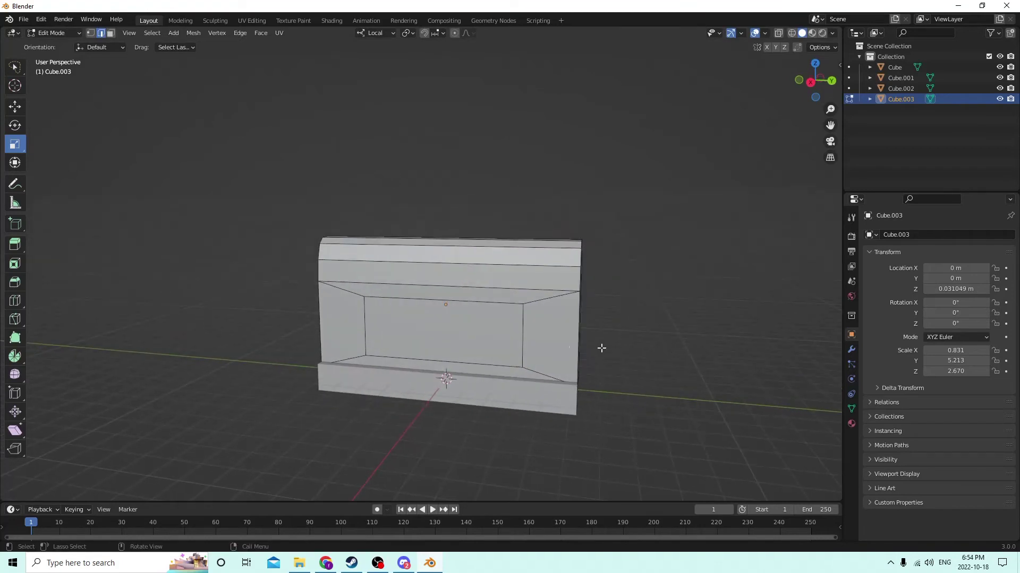
click(534, 374)
shift+click(528, 302)
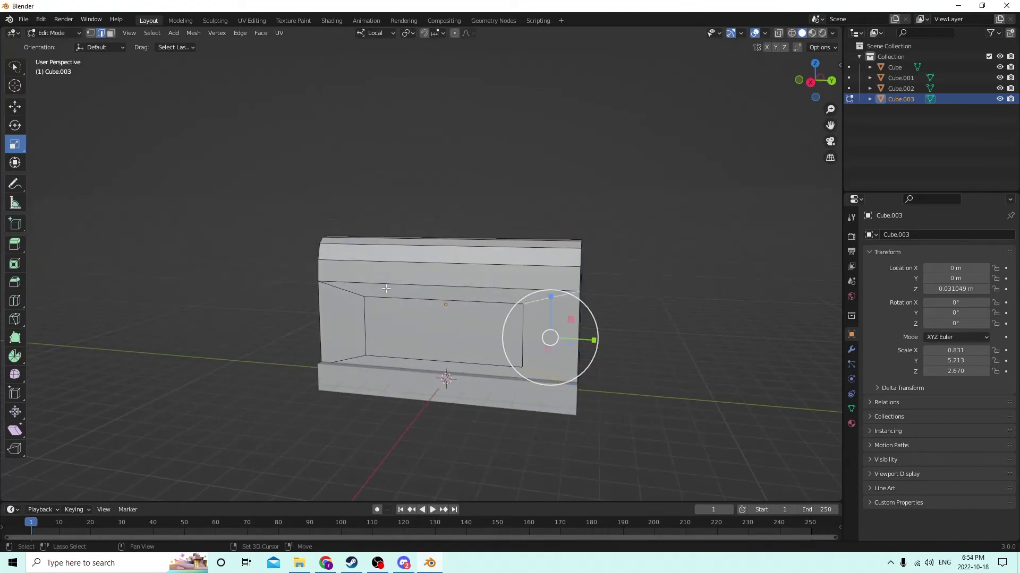
shift+click(343, 290)
shift+click(350, 358)
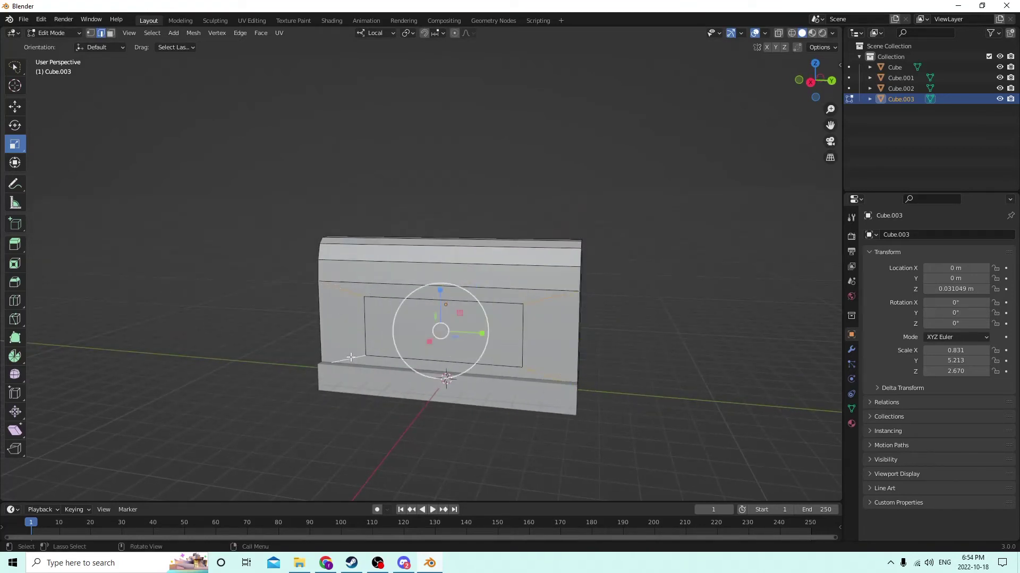
key(x)
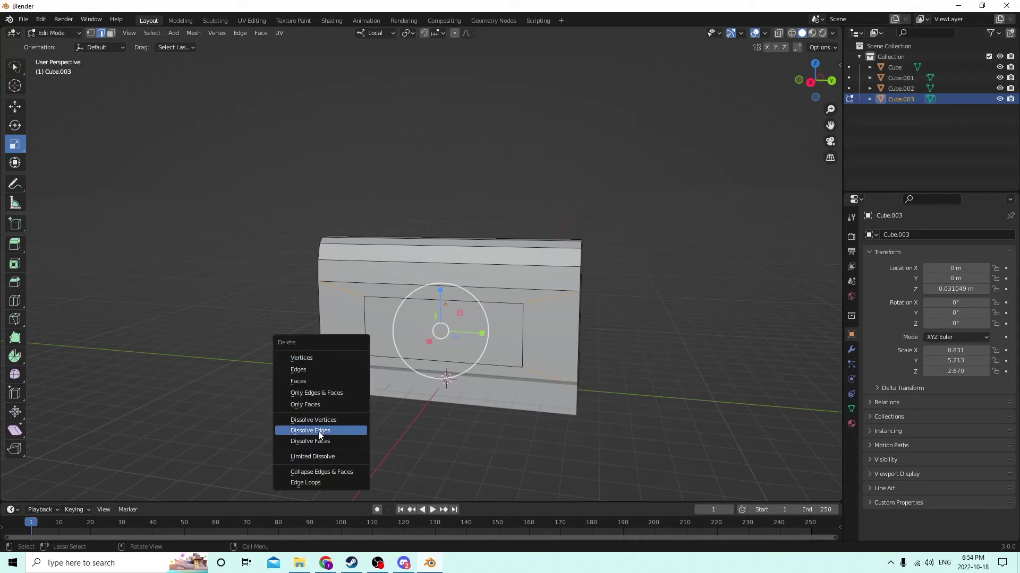
click(318, 431)
middle_drag(612, 339, 638, 325)
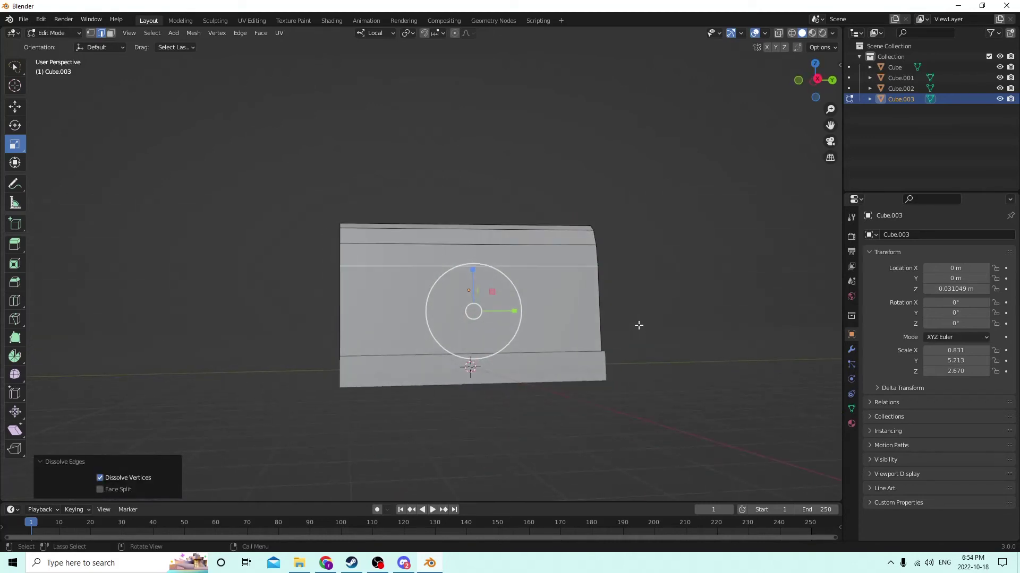
click(41, 19)
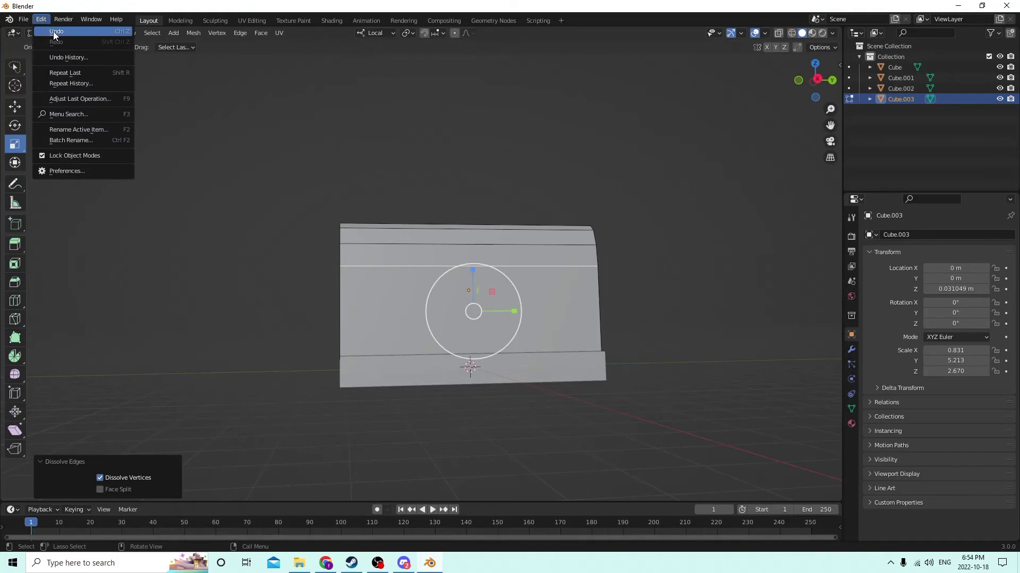
click(53, 31)
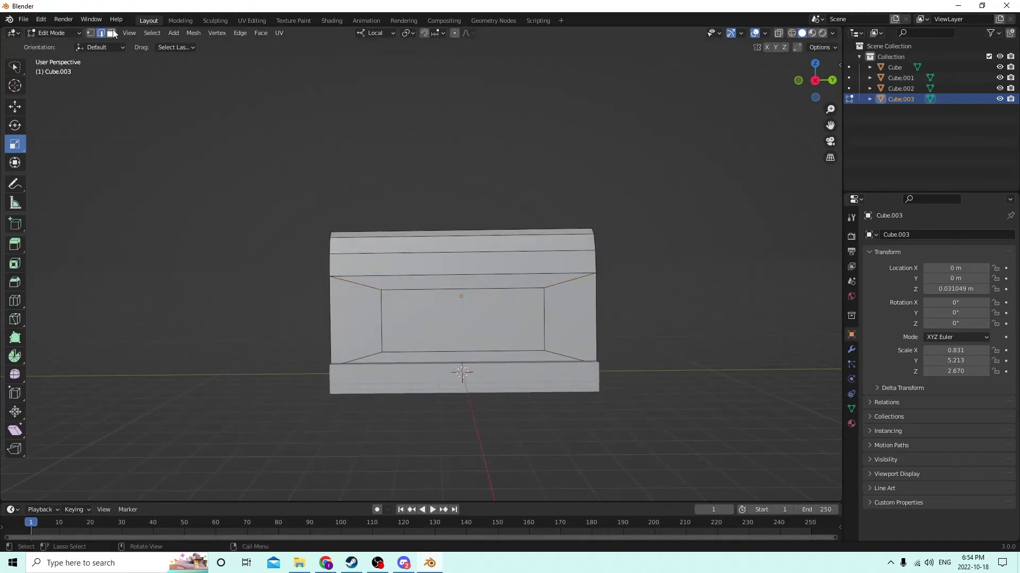
Duplicate the inner rectangular face of the panel's front in place.
click(111, 33)
click(471, 308)
middle_drag(472, 308, 496, 319)
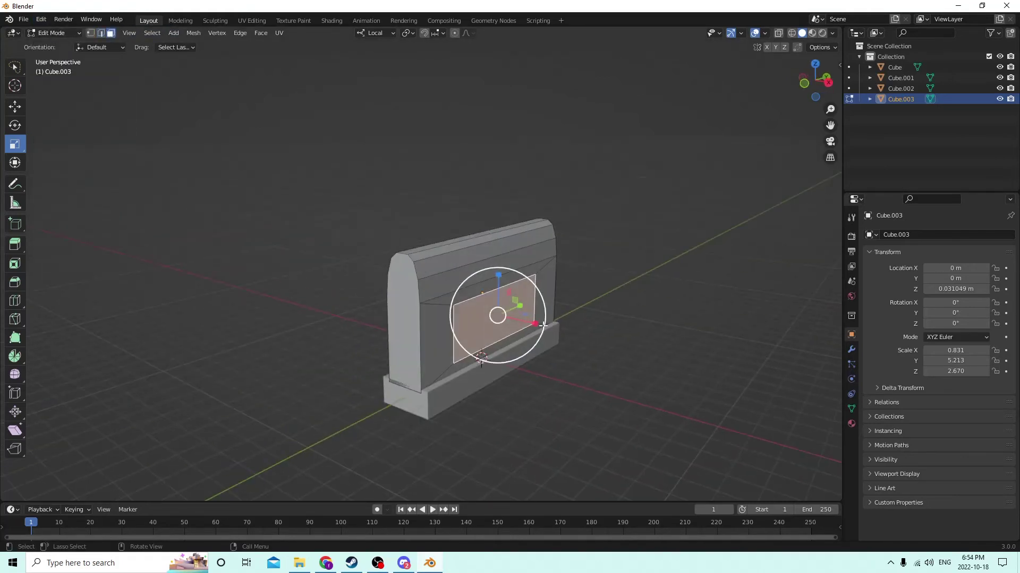
drag(496, 319, 594, 308)
right_click(594, 308)
middle_drag(594, 308, 121, 96)
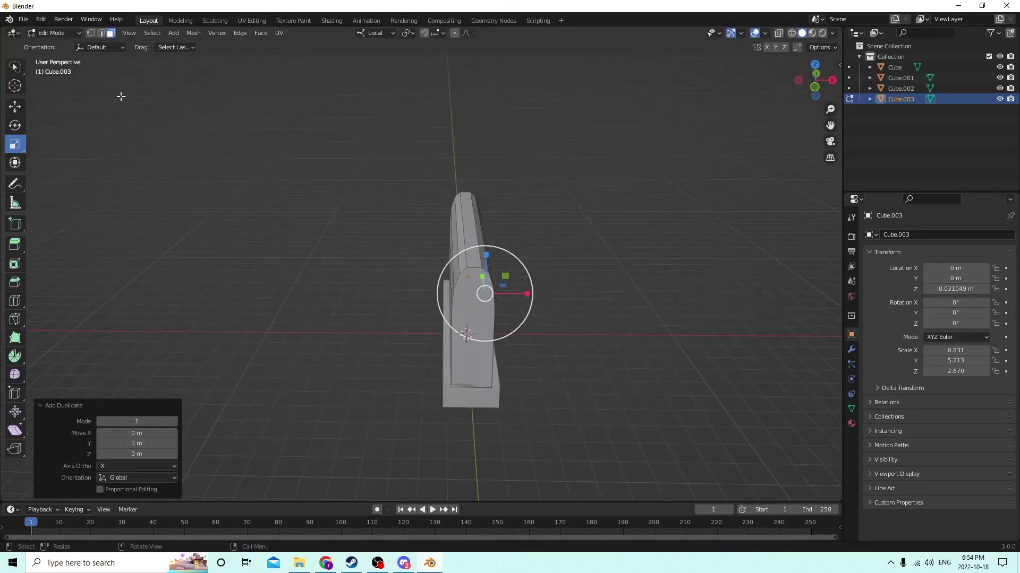
click(14, 107)
middle_drag(173, 127, 259, 153)
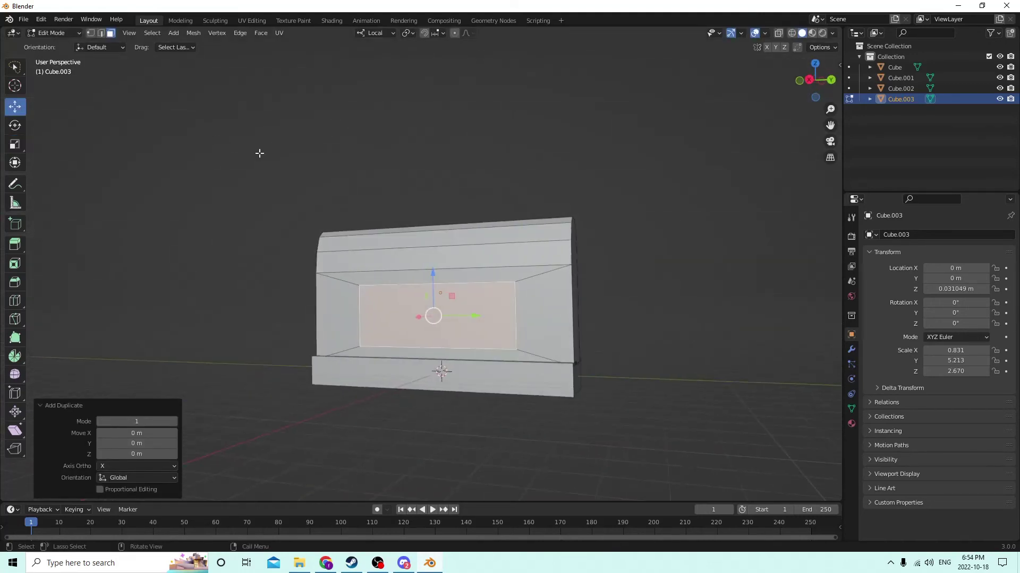
Dissolve the four diagonal edges around the inner rectangle on the panel's front, and clear the selection.
click(339, 307)
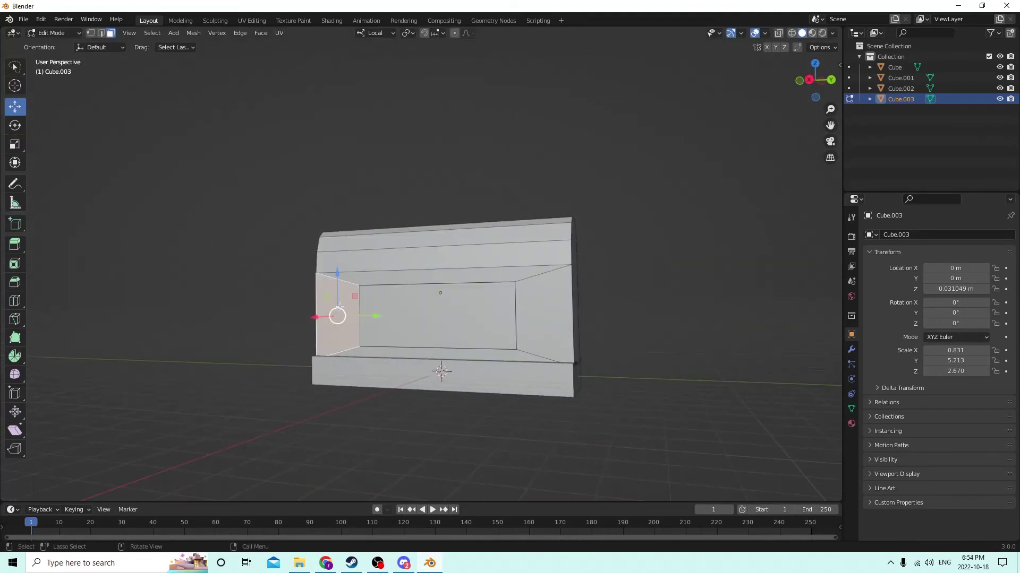
click(100, 33)
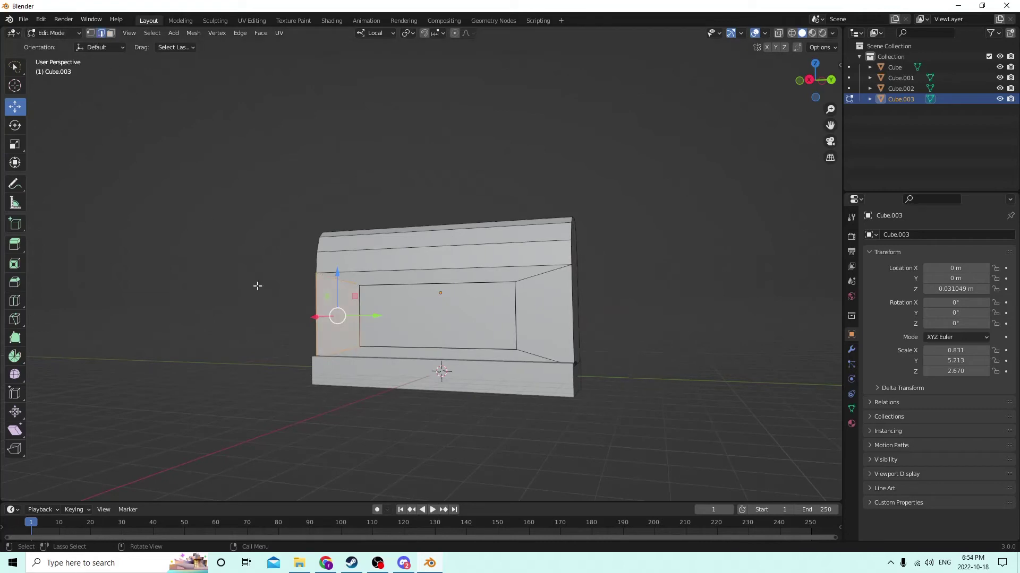
click(344, 354)
shift+click(346, 279)
shift+click(540, 276)
shift+click(536, 358)
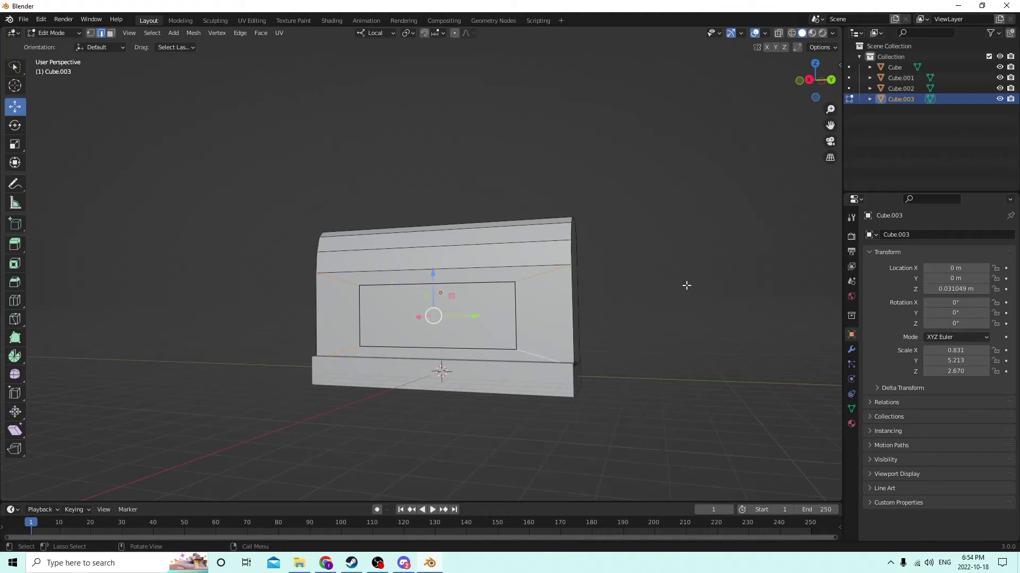
key(x)
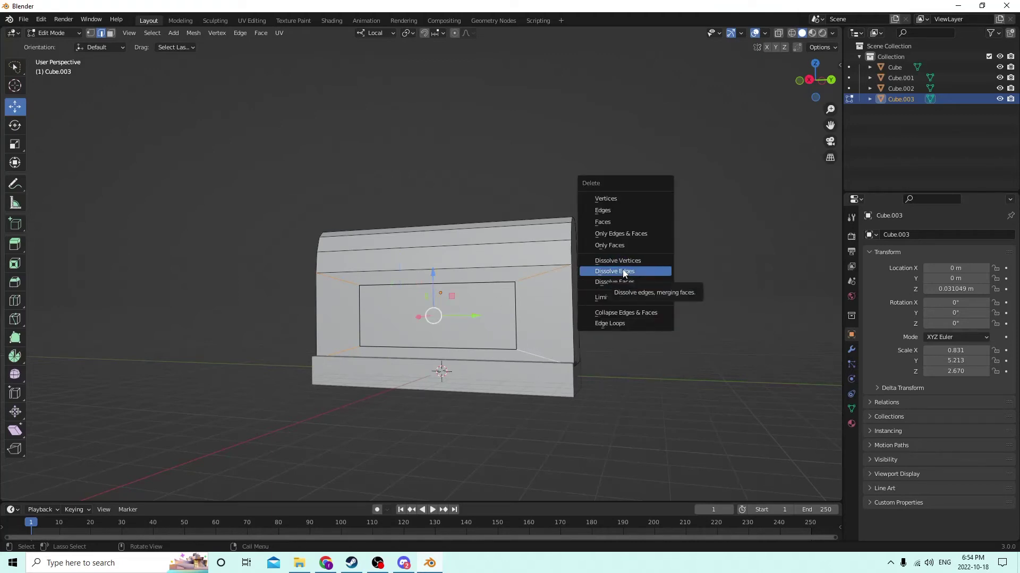
click(622, 270)
middle_drag(623, 269, 696, 288)
key(alt+a)
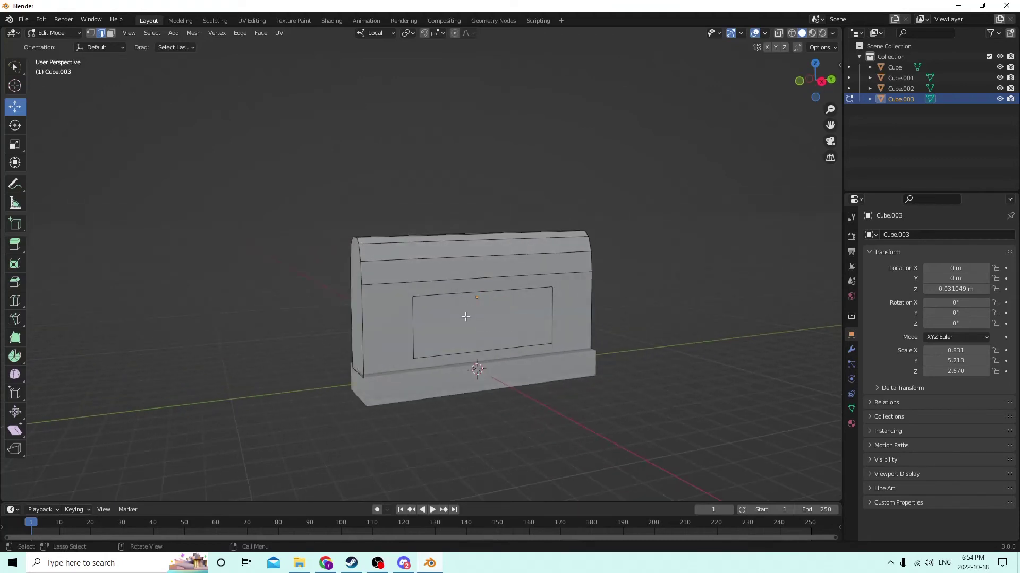
Select the inner rectangular face on the panel's front and nudge it very slightly along its local X axis.
middle_drag(478, 325, 552, 350)
key(Tab)
key(Tab)
click(494, 332)
scroll(492, 332, up, 2)
click(485, 329)
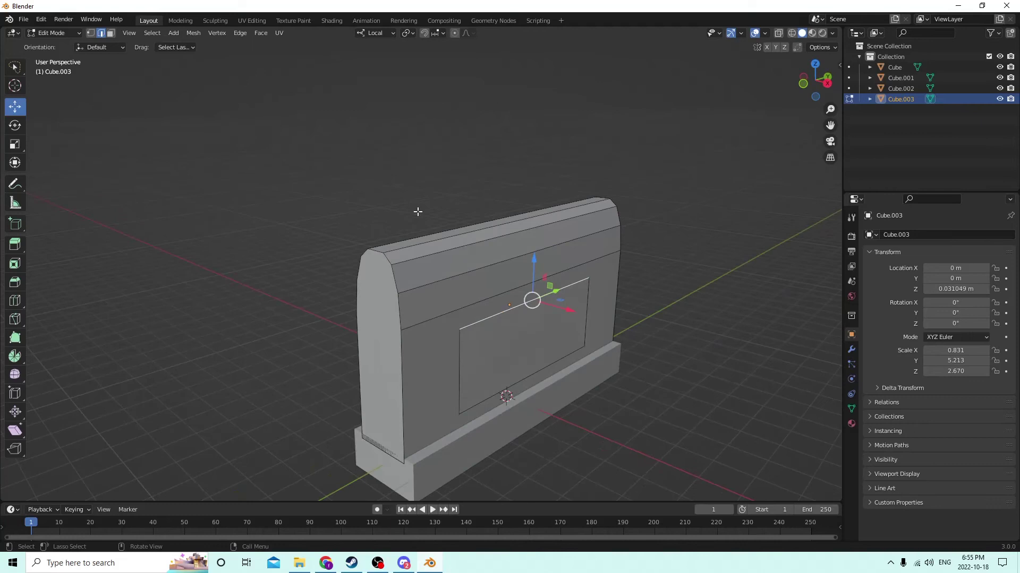
click(110, 33)
click(516, 345)
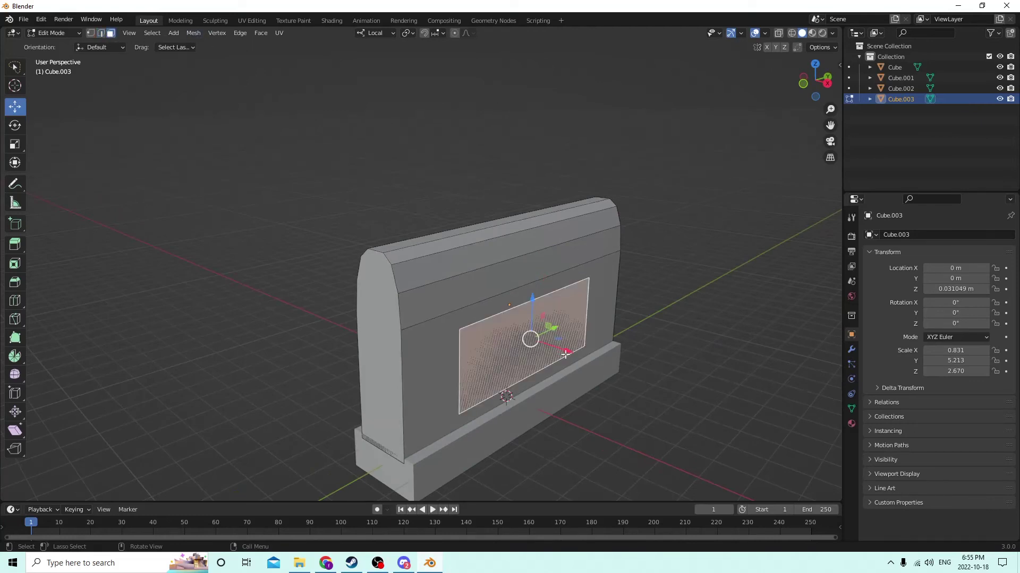
drag(565, 355, 566, 354)
middle_drag(566, 355, 428, 335)
key(Tab)
key(Tab)
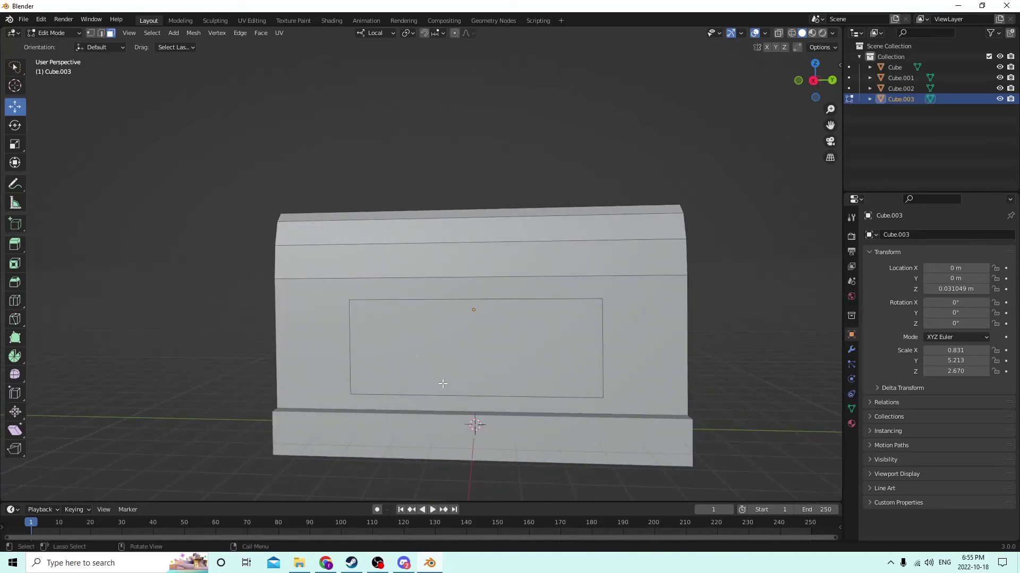
middle_drag(593, 301, 592, 391)
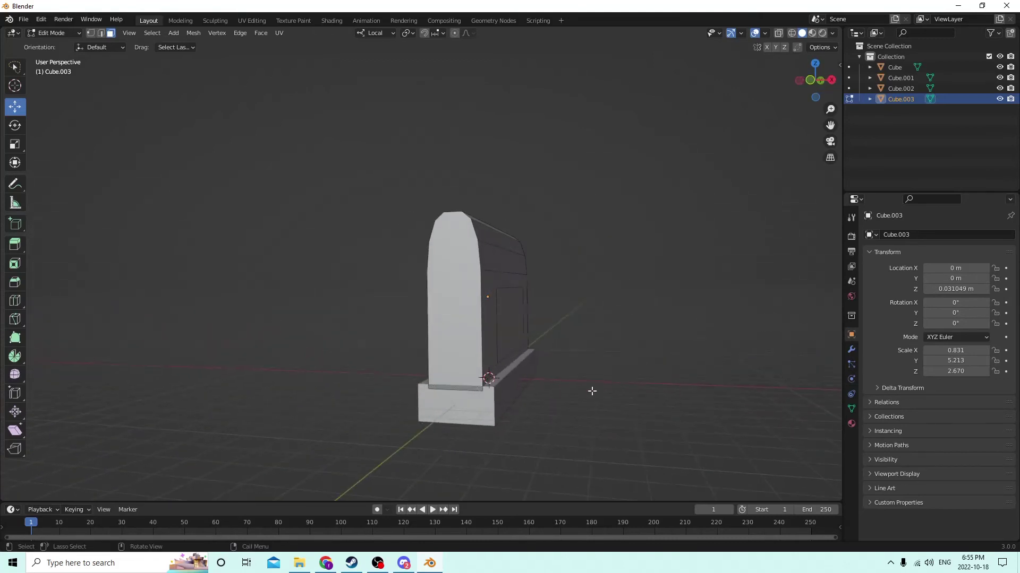
mouse_move(527, 381)
middle_down()
mouse_move(485, 375)
mouse_move(512, 386)
middle_up()
Select the base block under the rounded panel and lower it by about 0.00095 m along Z.
key(Tab)
click(495, 383)
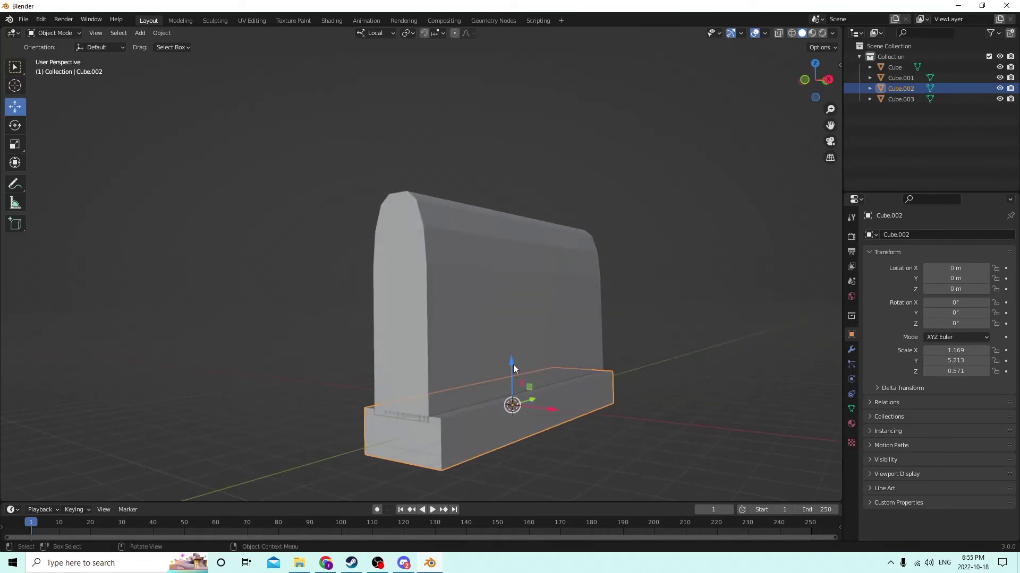
key(g)
key(z)
click(513, 367)
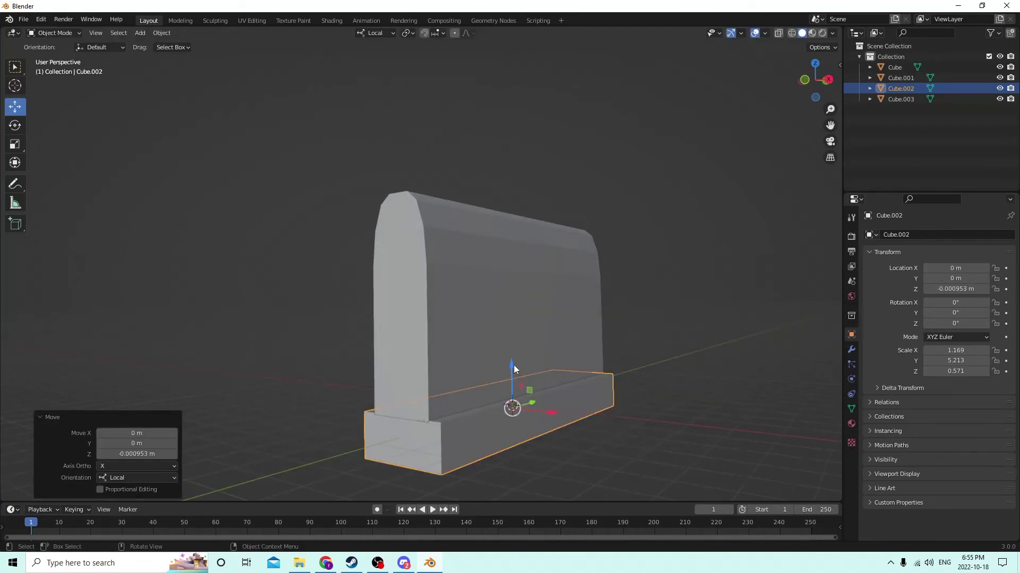
Bevel the base's two long top edges with 3 segments and a width of about 0.0024 m.
middle_drag(514, 365, 330, 368)
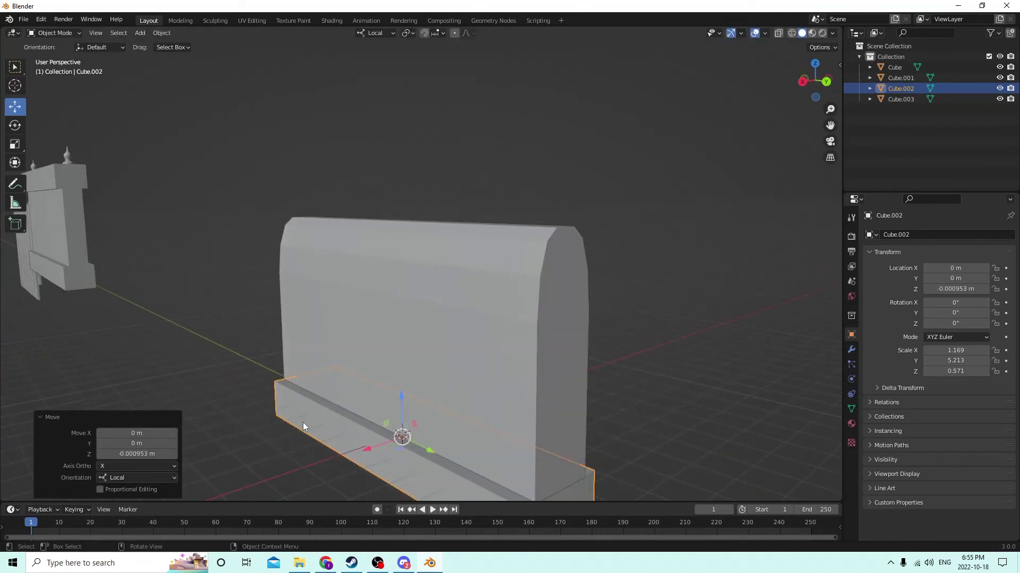
middle_drag(336, 408, 295, 437)
key(Tab)
click(331, 412)
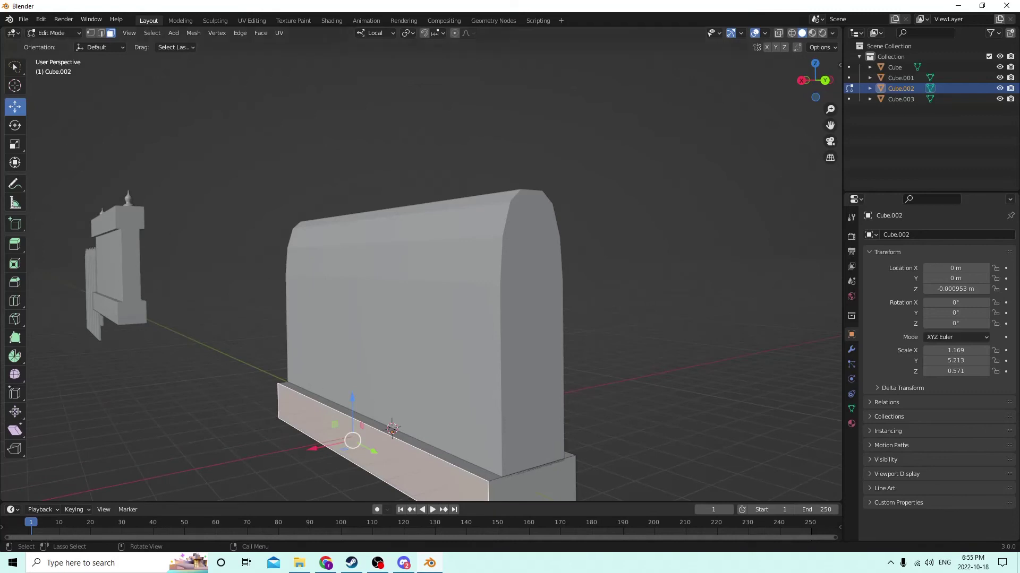
click(101, 33)
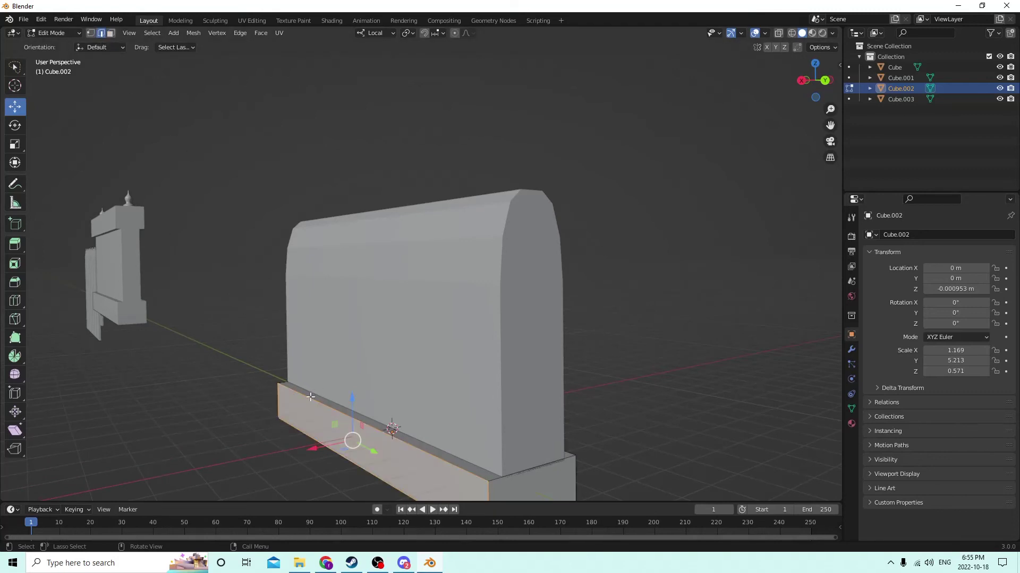
middle_drag(311, 398, 376, 448)
click(377, 434)
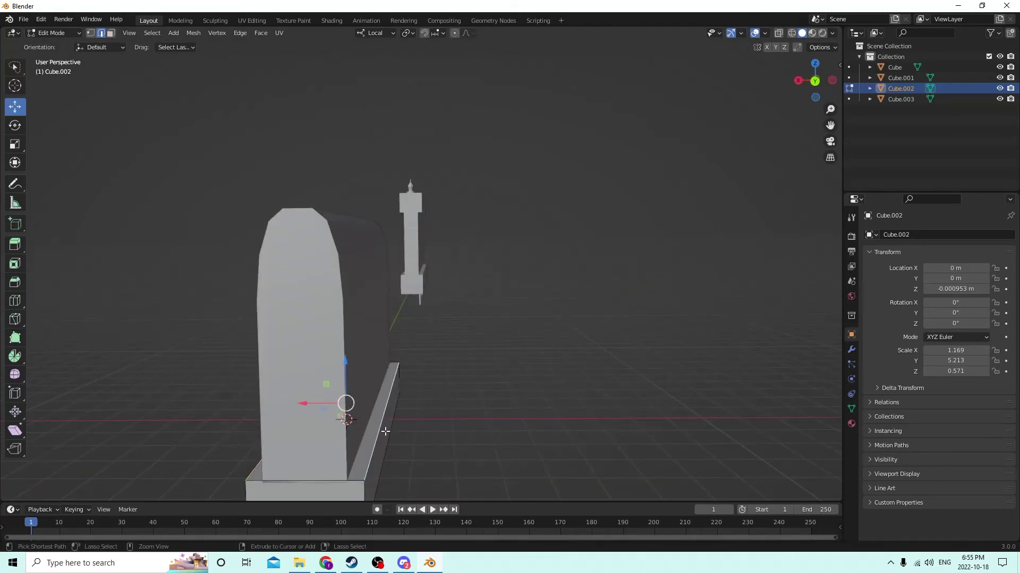
key(ctrl+b)
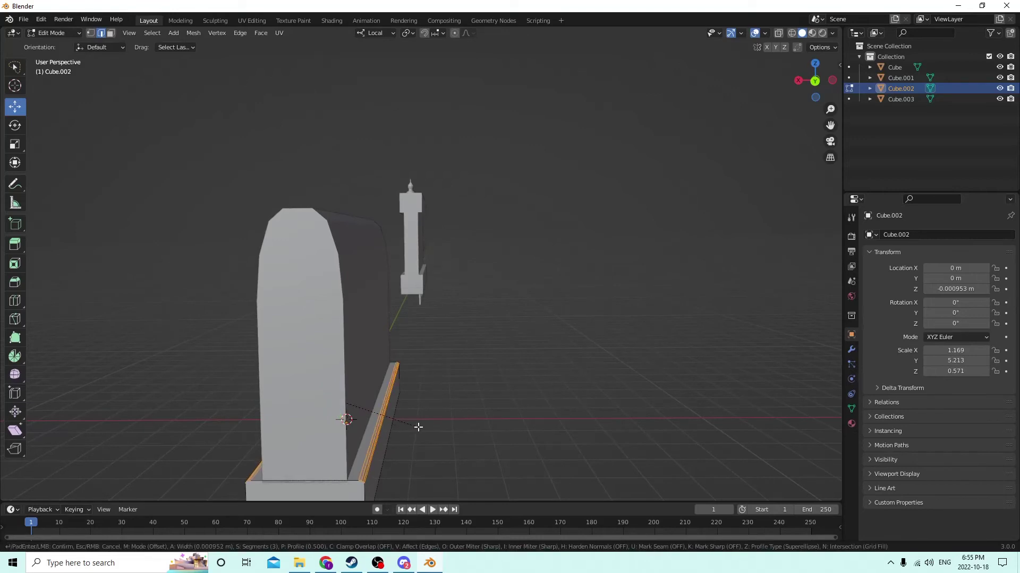
click(434, 428)
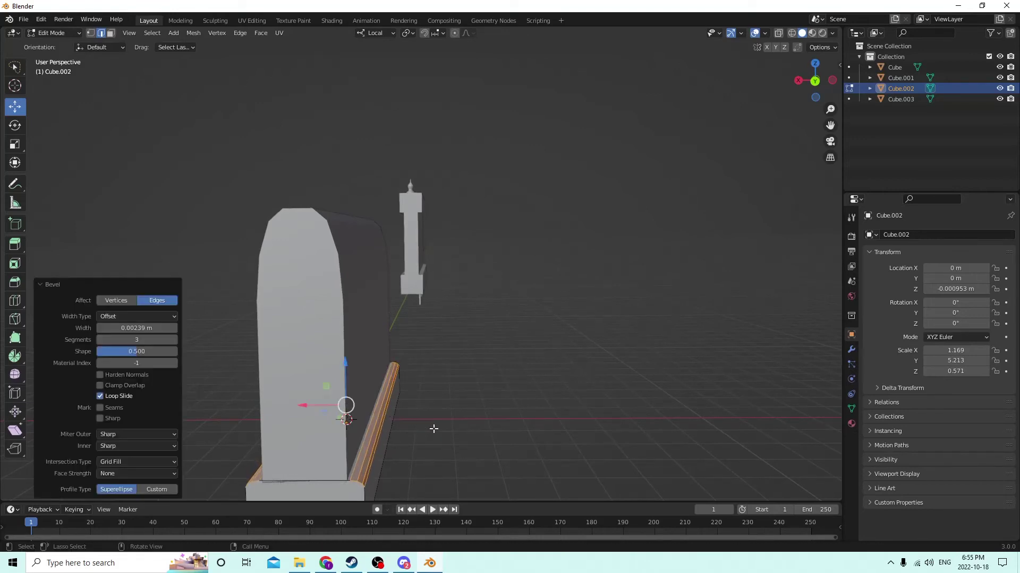
key(Tab)
Join the beveled base and the rounded-top panel into one object.
mouse_move(480, 405)
middle_down()
mouse_move(567, 432)
mouse_move(594, 419)
mouse_move(570, 393)
mouse_move(649, 364)
mouse_move(630, 357)
mouse_move(472, 413)
middle_up()
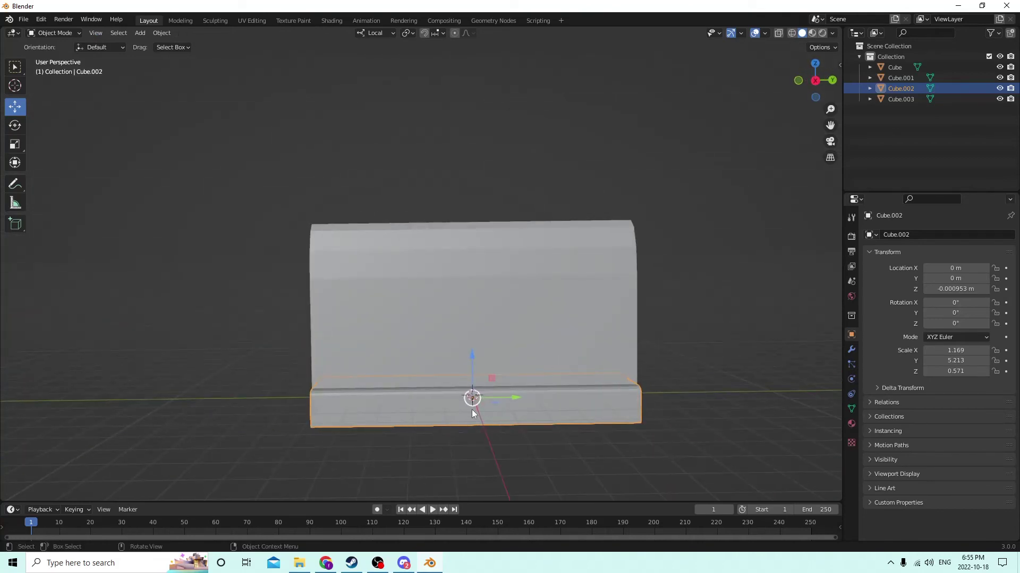
shift+click(385, 304)
middle_drag(384, 301, 356, 314)
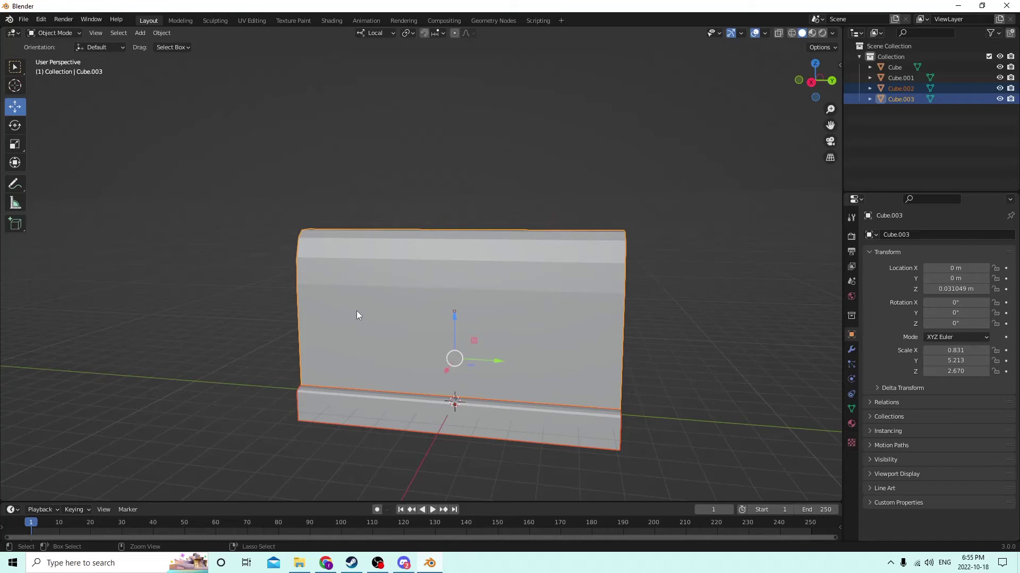
key(ctrl+j)
Move the joined rounded-top section about -0.253 m along Y, away from the world origin.
scroll(354, 311, down, 3)
middle_drag(353, 311, 318, 321)
key(g)
key(y)
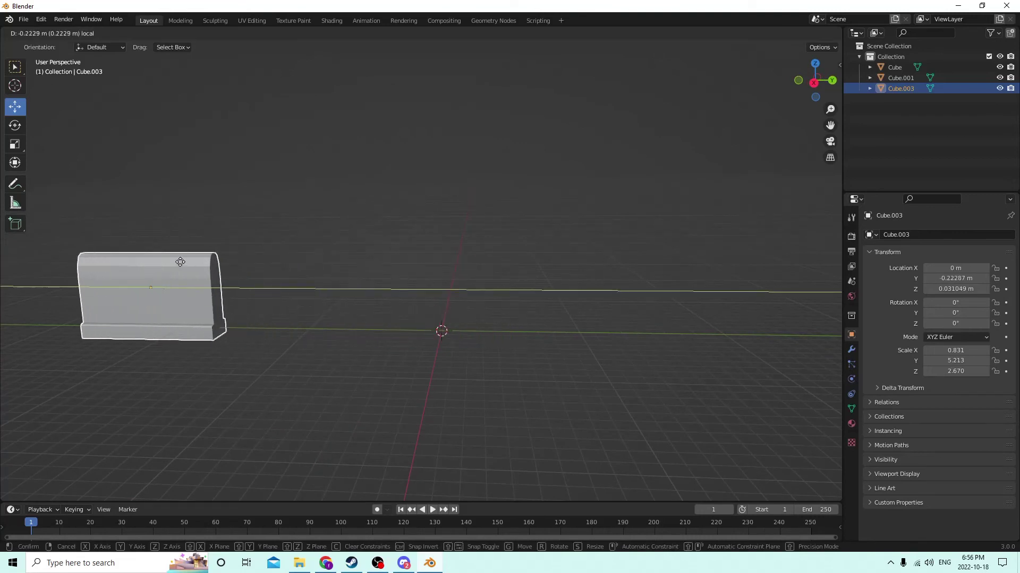
click(180, 262)
Move the solid wall with finials about 0.568 m along Y, to near the world origin.
middle_drag(180, 262, 177, 288)
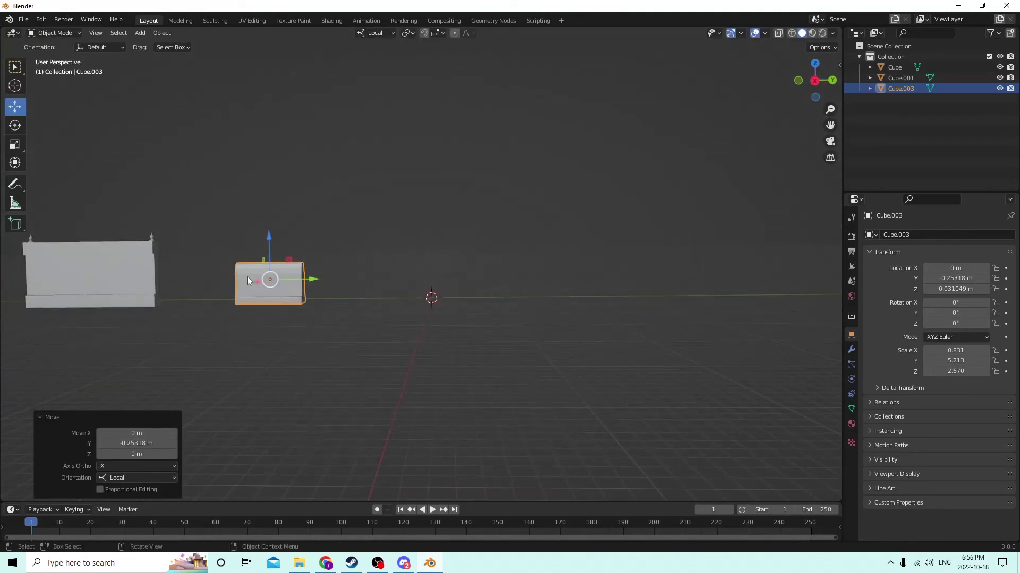
click(99, 262)
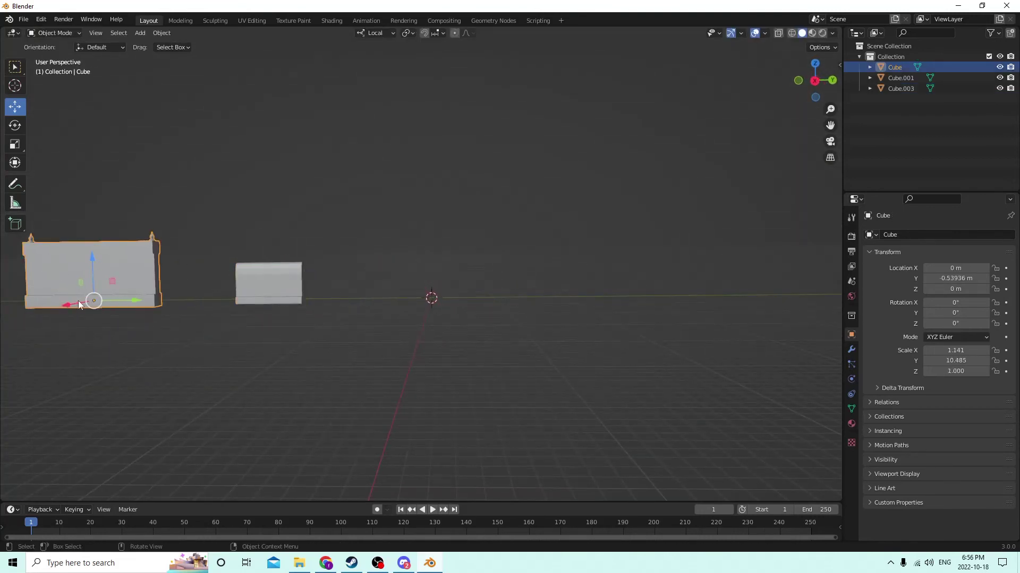
drag(128, 300, 482, 312)
scroll(482, 312, up, 4)
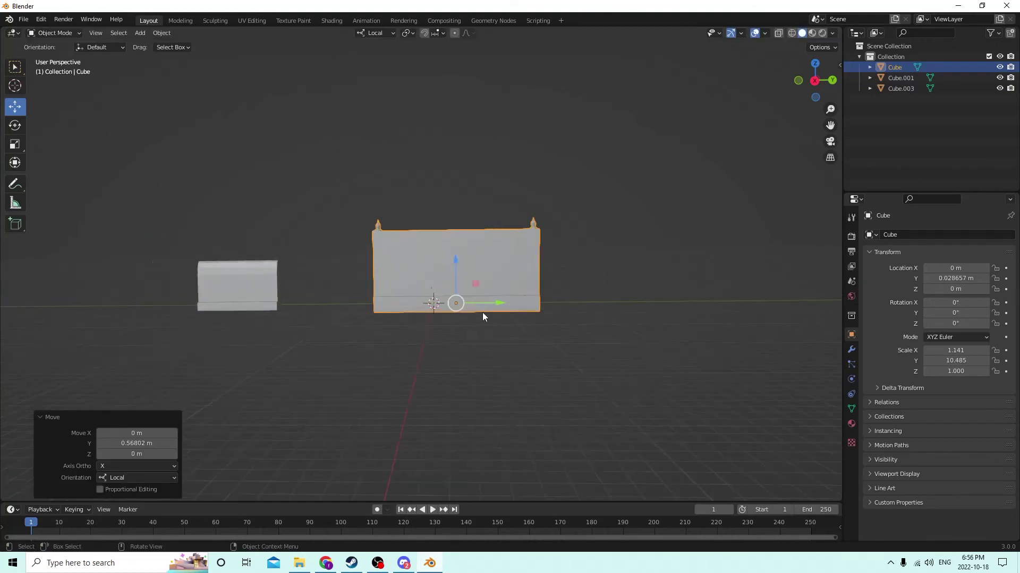
middle_drag(478, 328, 457, 336)
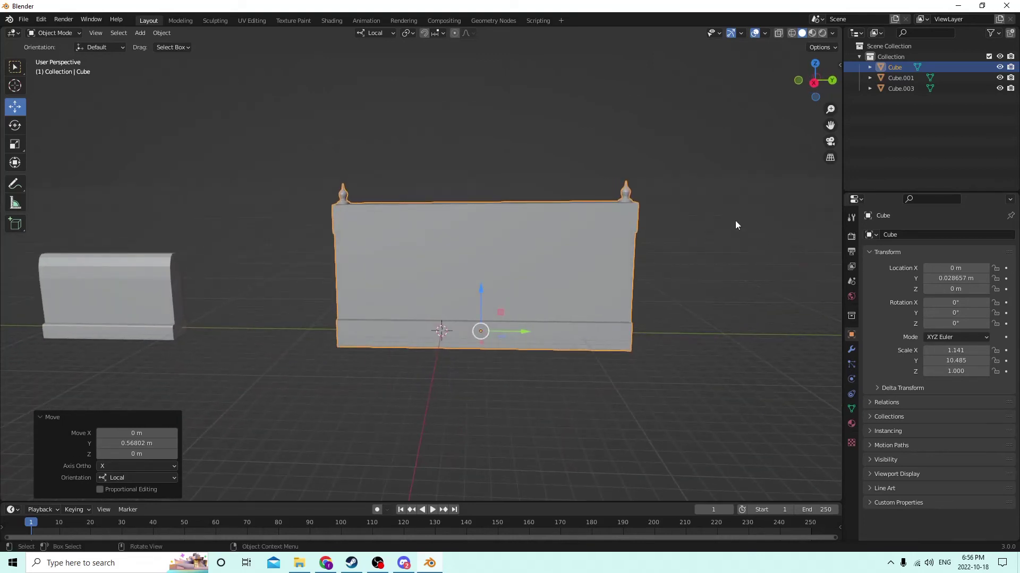
Switch the viewport to material preview shading and open the material settings for the wall with finials.
click(812, 33)
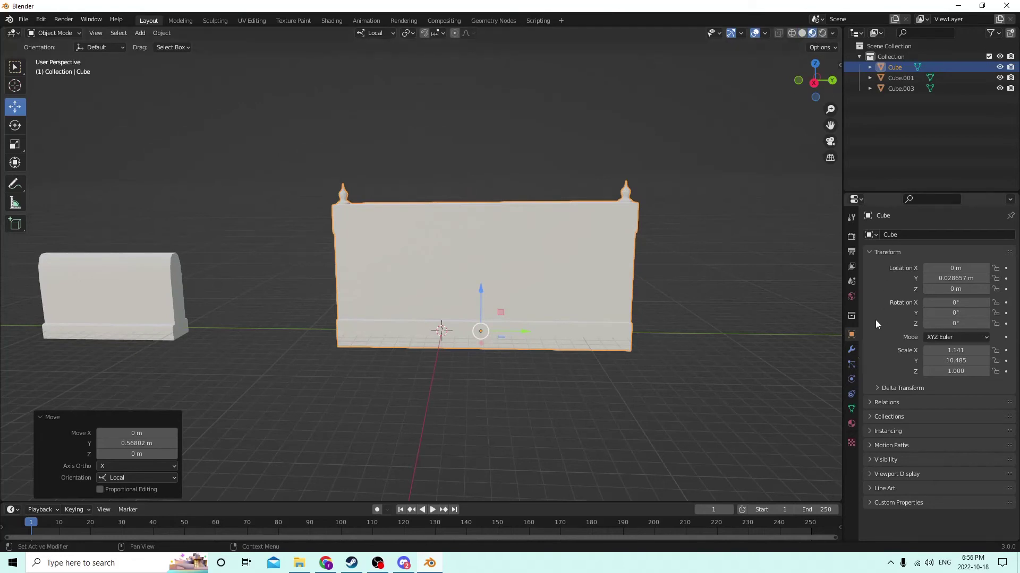
click(851, 424)
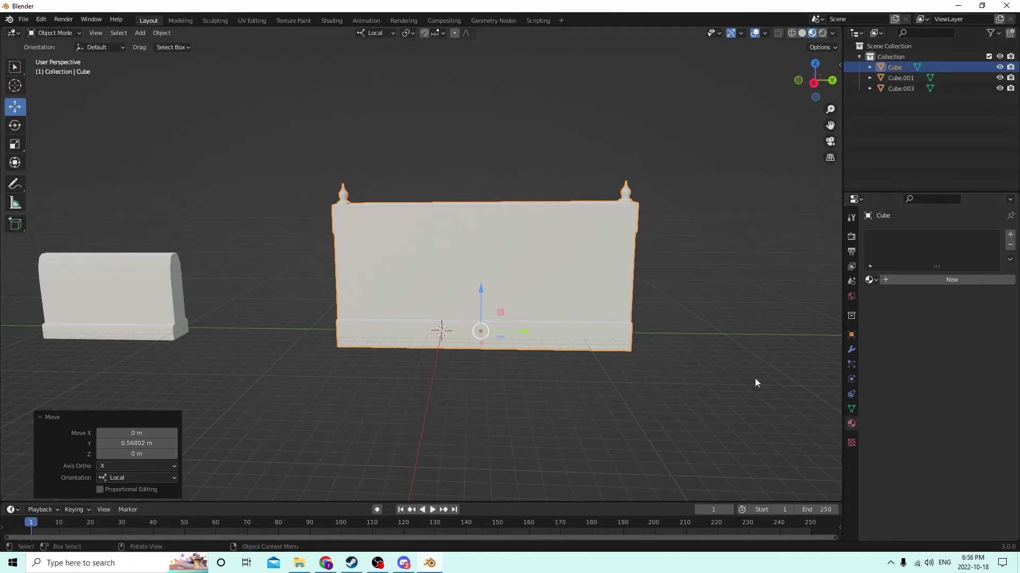
middle_drag(754, 378, 658, 338)
click(475, 260)
middle_drag(483, 260, 657, 278)
click(693, 274)
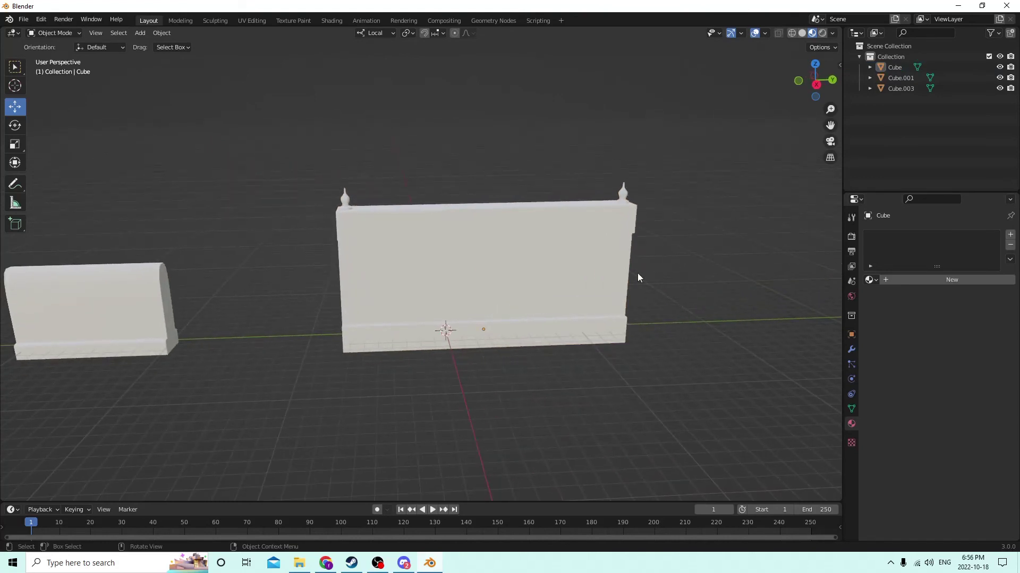
key(a)
click(705, 287)
click(561, 272)
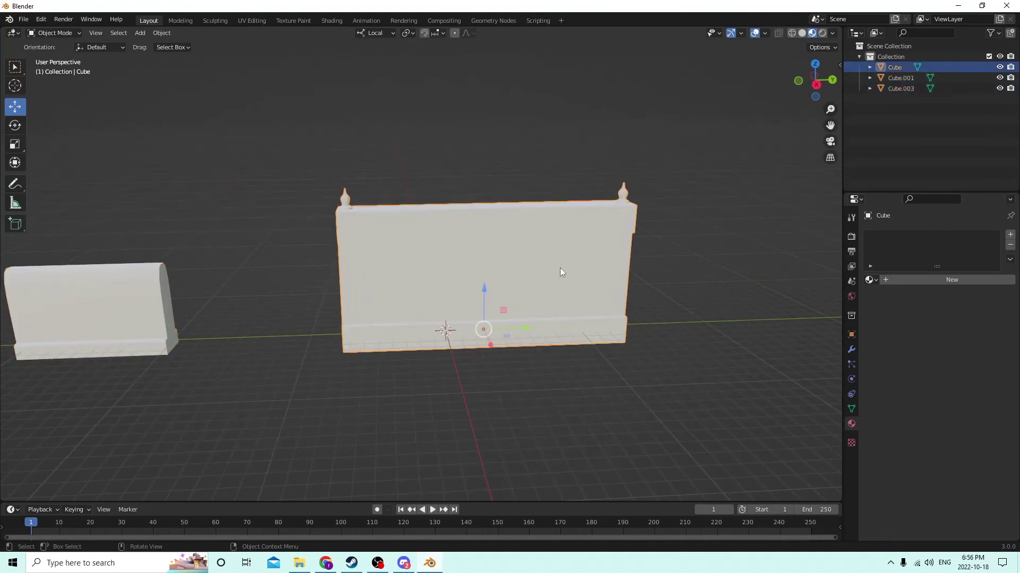
In Edit Mode with nothing selected, add a new material to the finial wall and darken its base color to dark grey.
key(Tab)
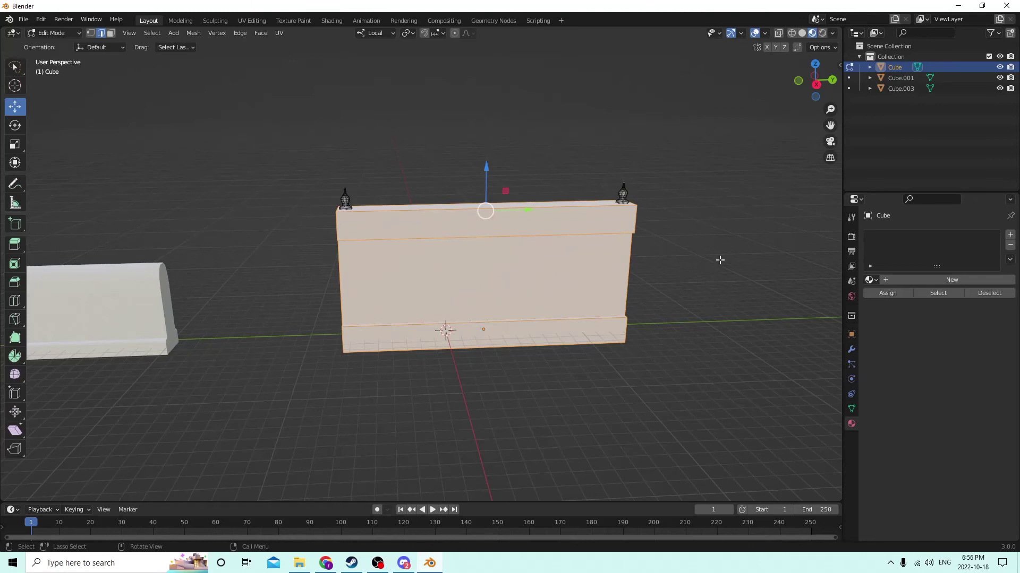
middle_drag(720, 259, 699, 255)
click(783, 307)
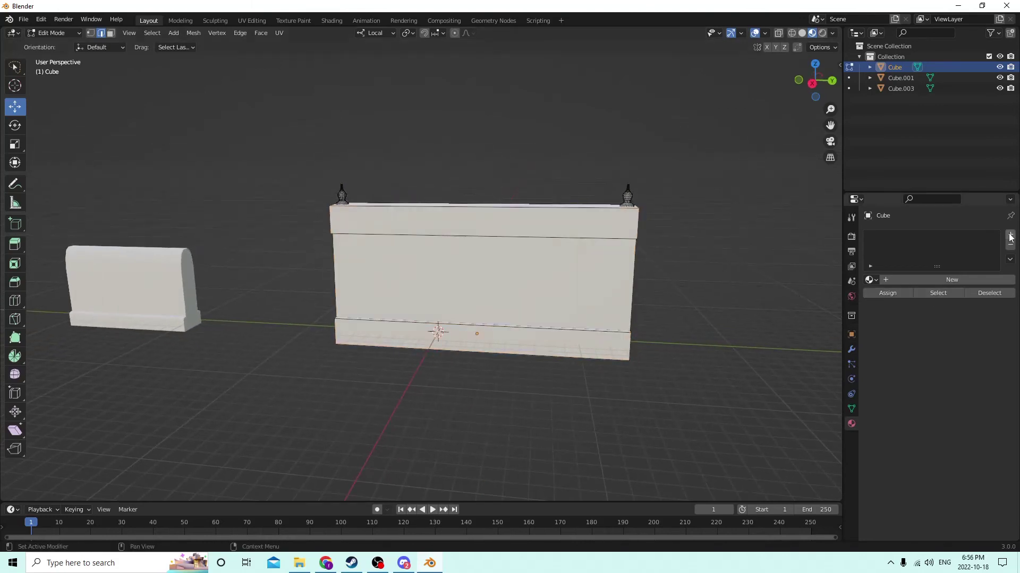
click(1010, 237)
click(934, 279)
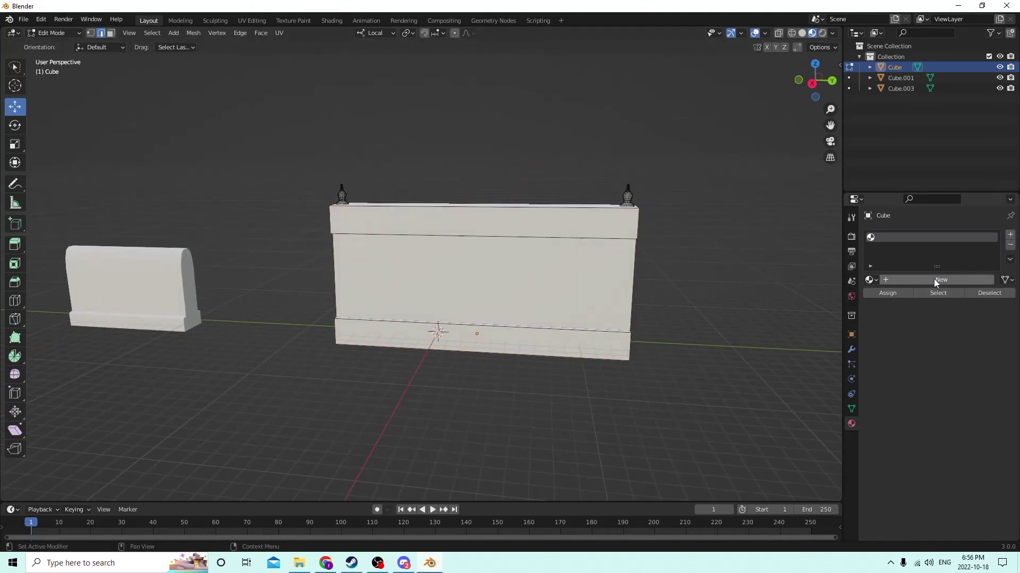
click(954, 406)
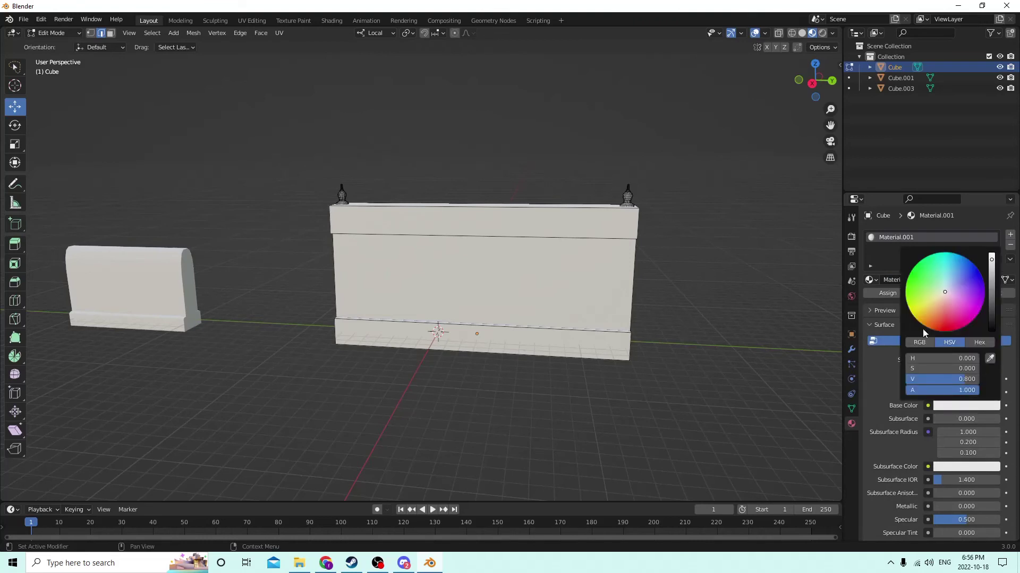
drag(992, 260, 964, 317)
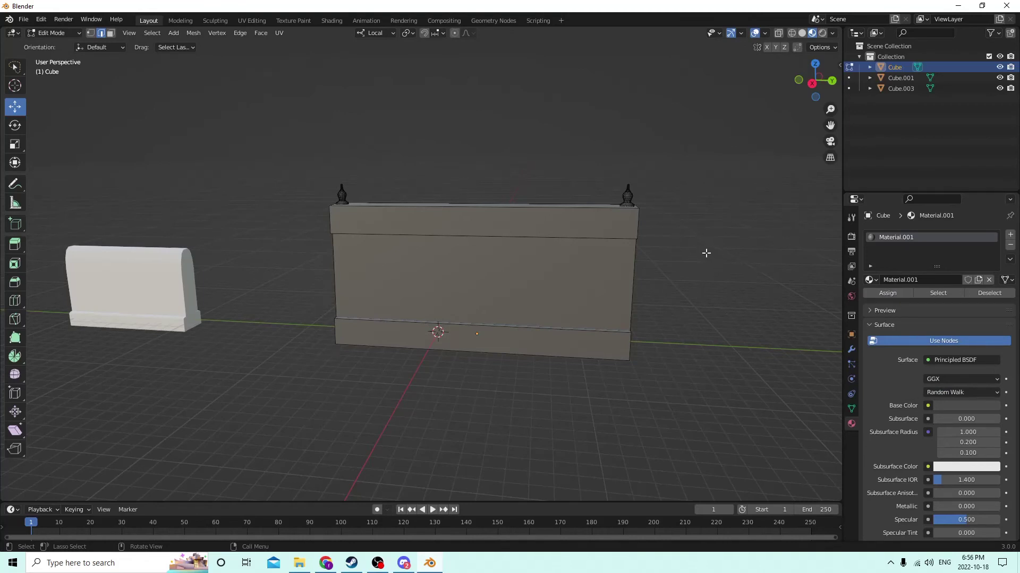
Select the wall's linked middle panel and assign it a second new material with a light grey base color, value 0.497.
middle_drag(705, 253, 687, 253)
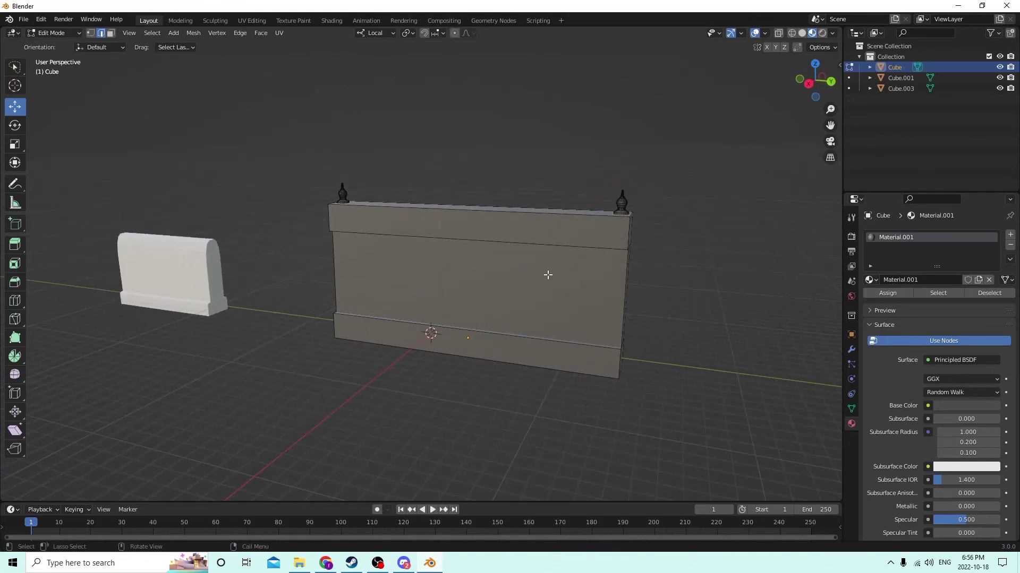
key(l)
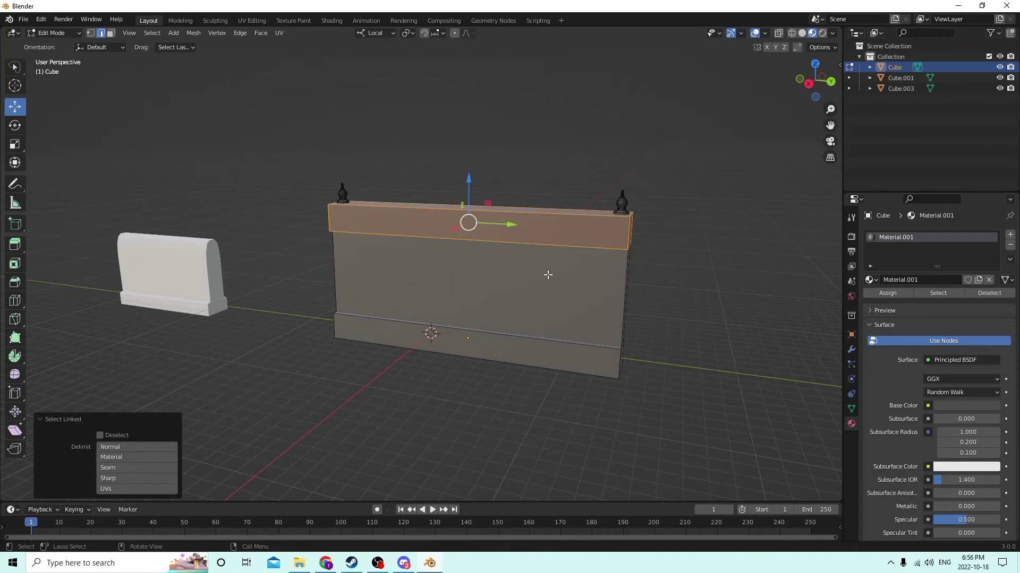
click(565, 313)
key(l)
middle_drag(571, 306, 536, 305)
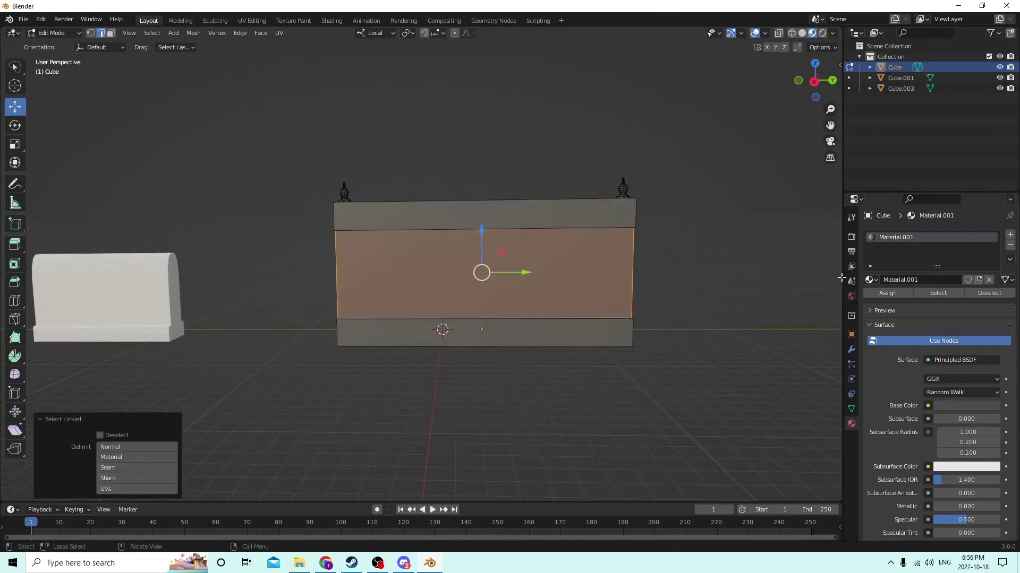
click(1010, 235)
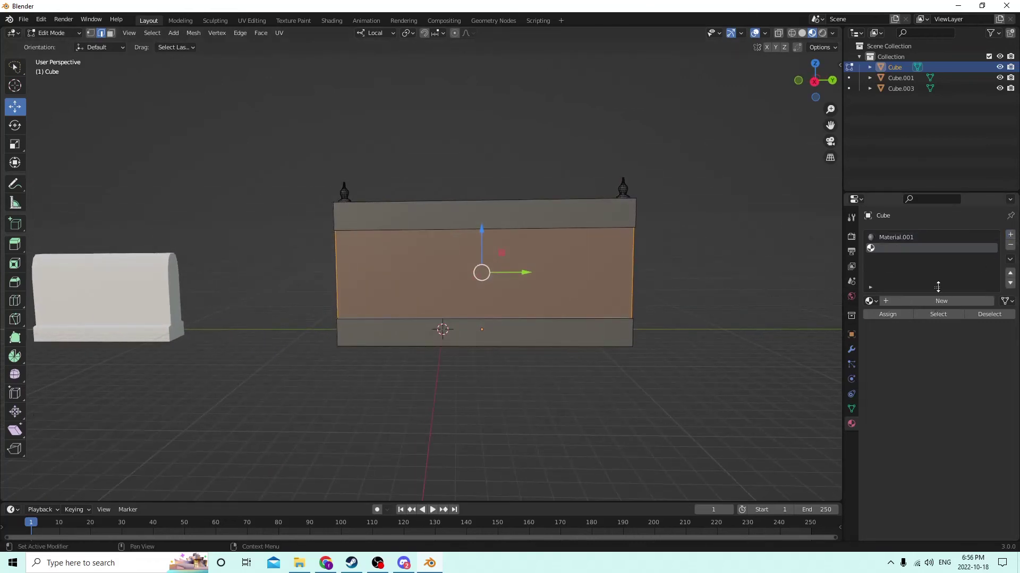
click(897, 301)
click(956, 426)
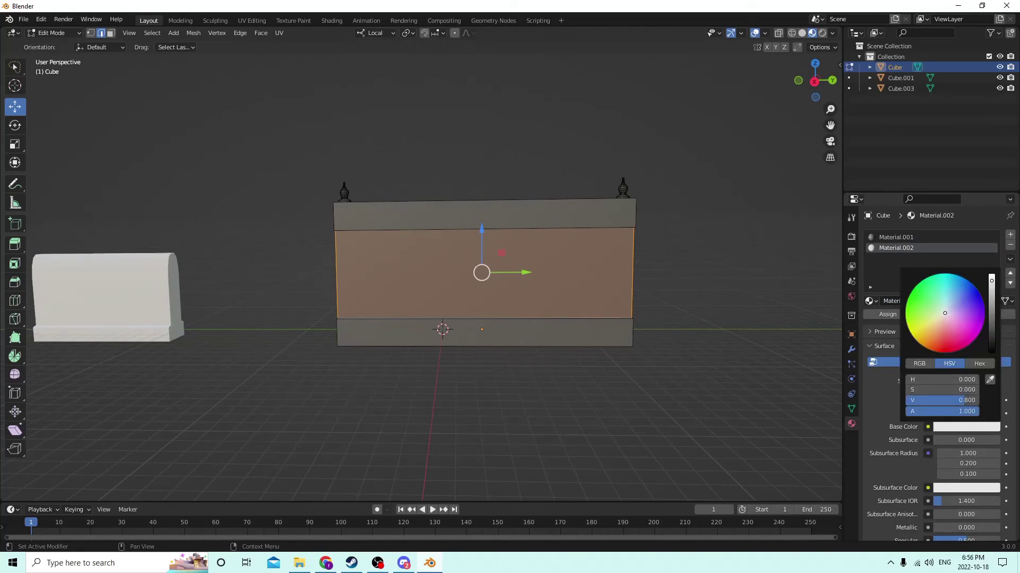
mouse_move(991, 281)
mouse_down()
mouse_move(991, 340)
mouse_move(990, 289)
mouse_up()
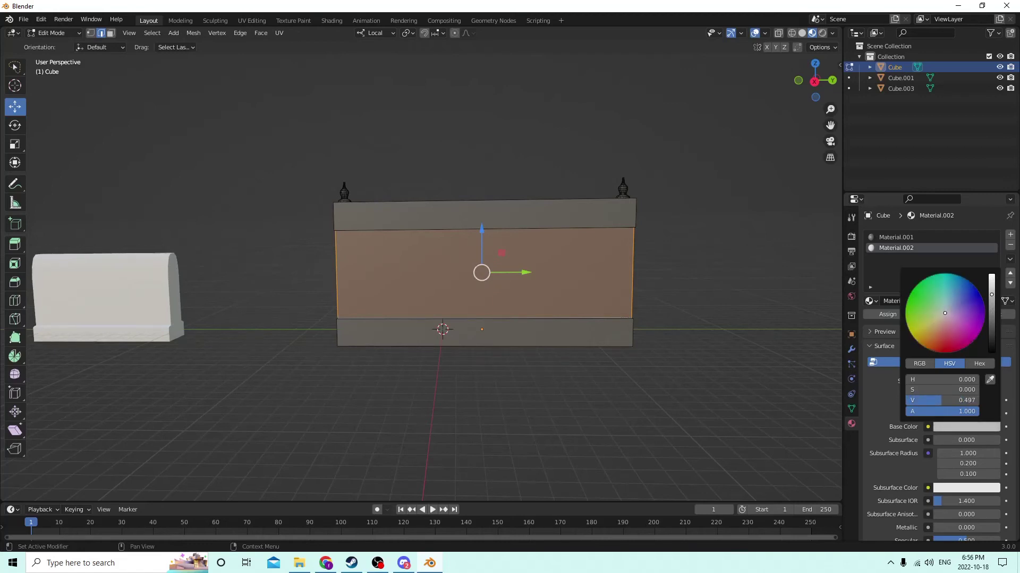
click(891, 316)
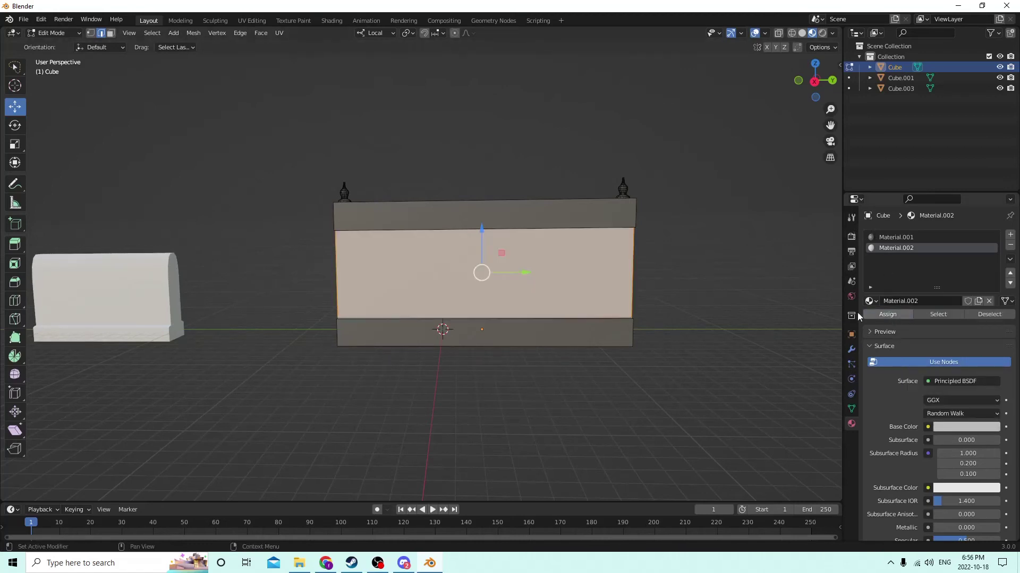
Select both linked finials on top of the wall and assign them a new third material with a cyan base color.
click(712, 264)
middle_drag(713, 264, 517, 278)
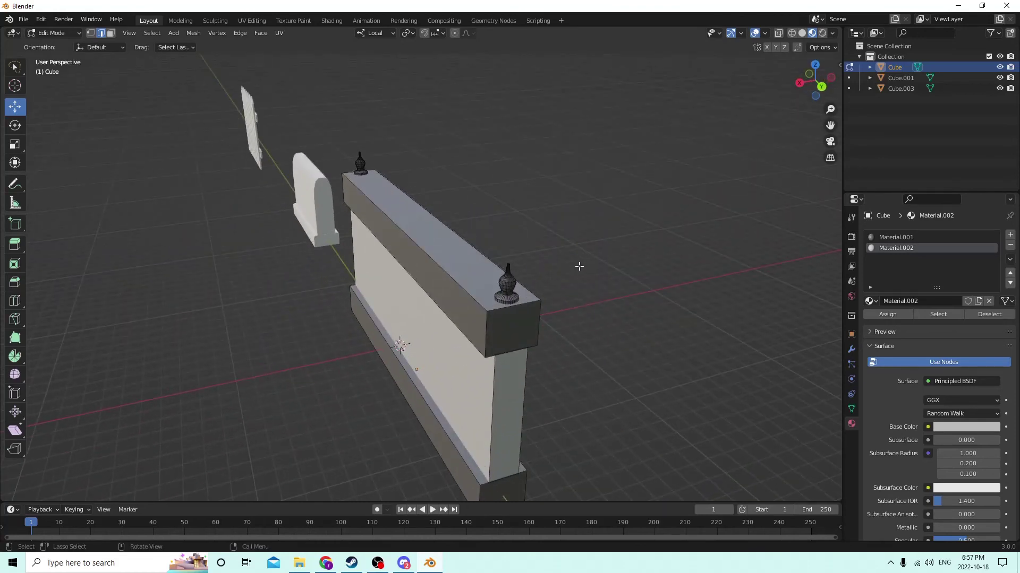
key(l)
middle_drag(437, 245, 430, 213)
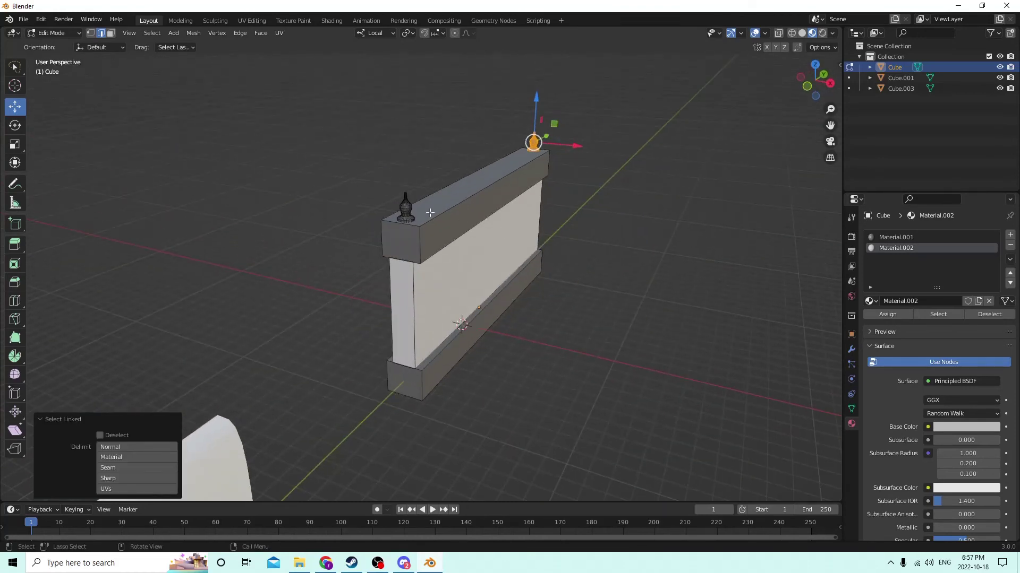
key(l)
click(293, 169)
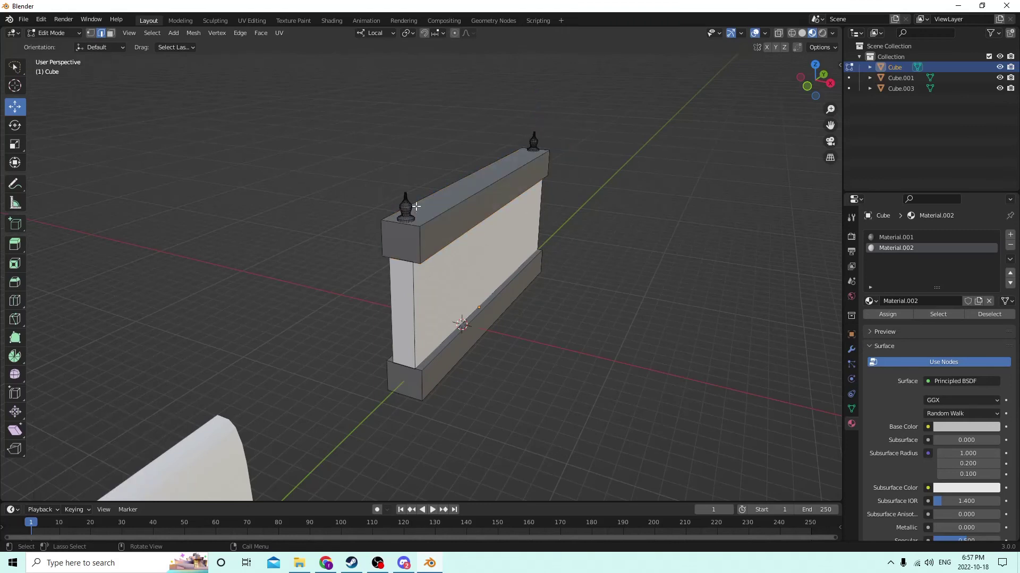
key(l)
key(l)
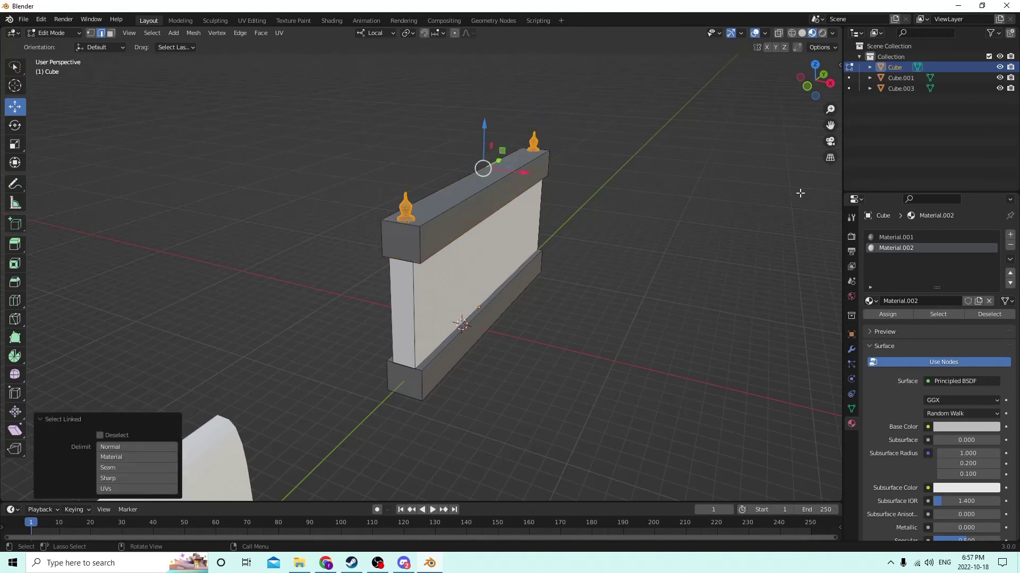
click(1010, 234)
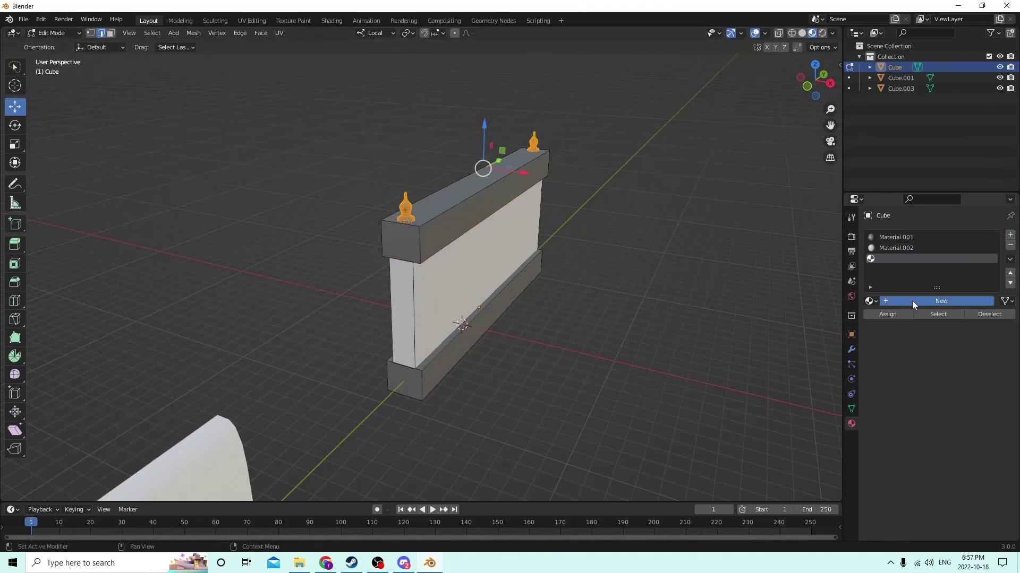
click(912, 301)
click(958, 428)
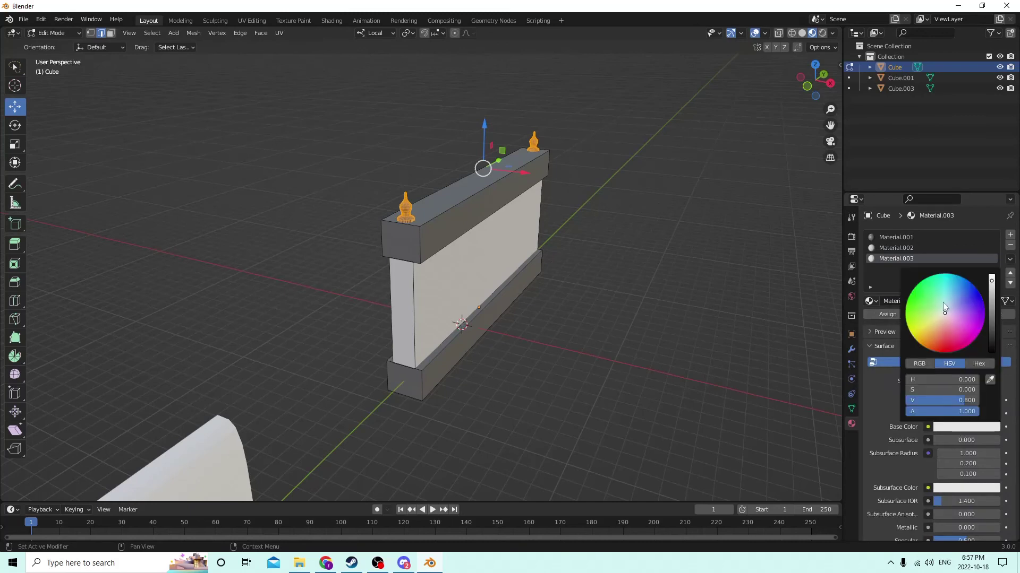
drag(944, 308, 947, 282)
click(881, 315)
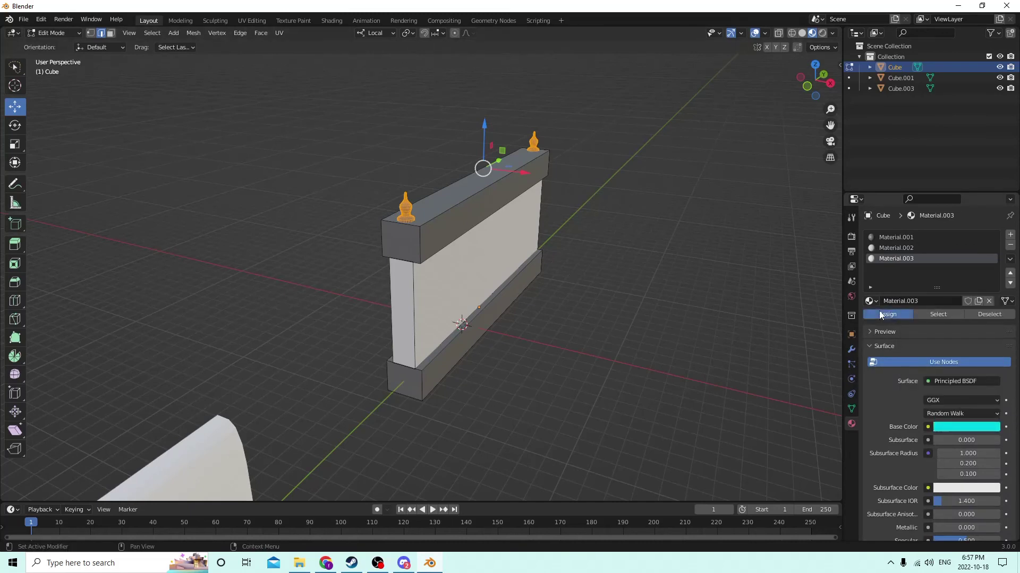
click(660, 254)
middle_drag(660, 255, 363, 191)
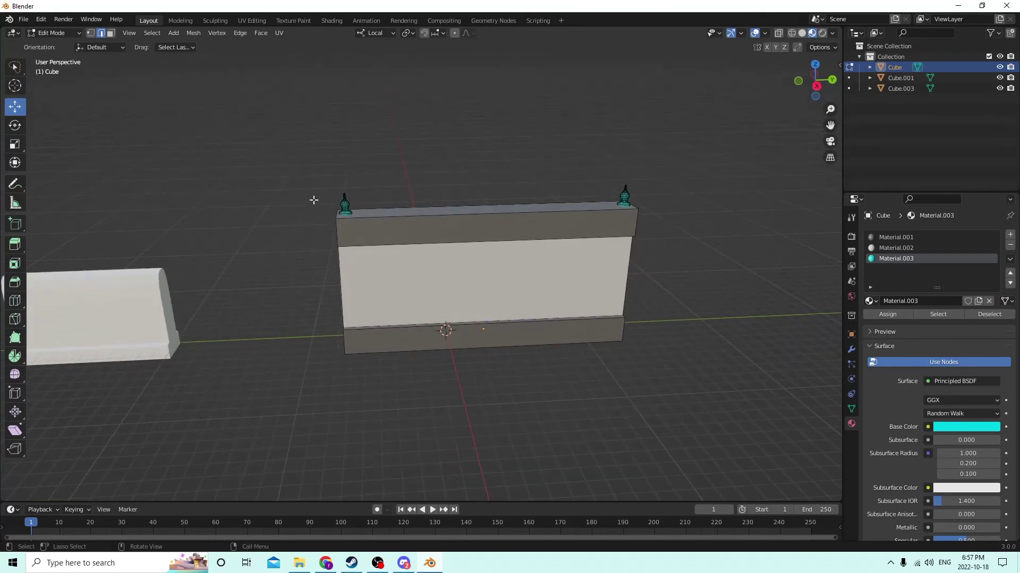
Return to Object Mode and move the finial wall about 0.419 m along its local Y axis, away from the world origin.
middle_drag(564, 249, 597, 281)
scroll(625, 286, down, 4)
middle_drag(712, 273, 692, 265)
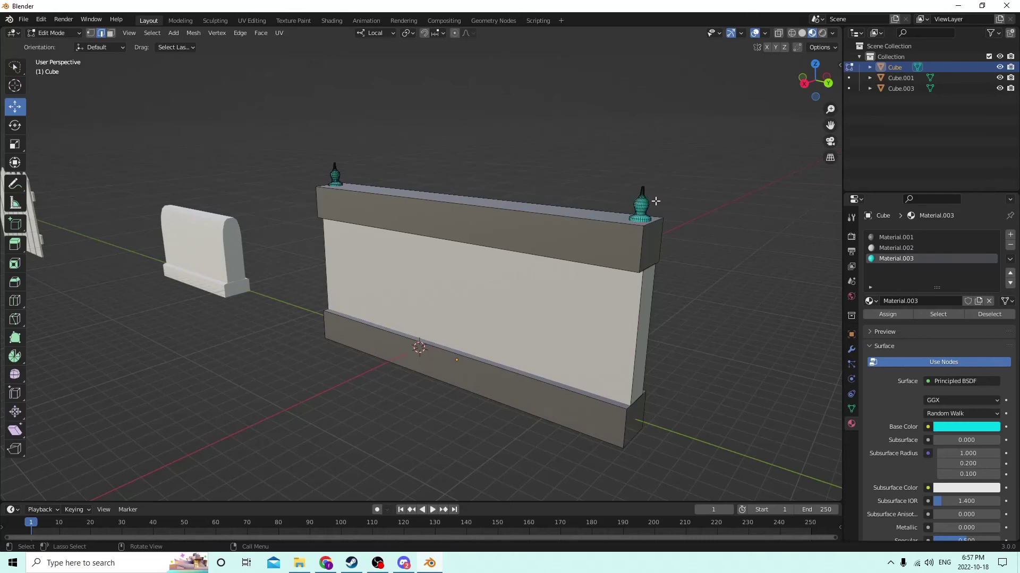
middle_drag(537, 199, 572, 206)
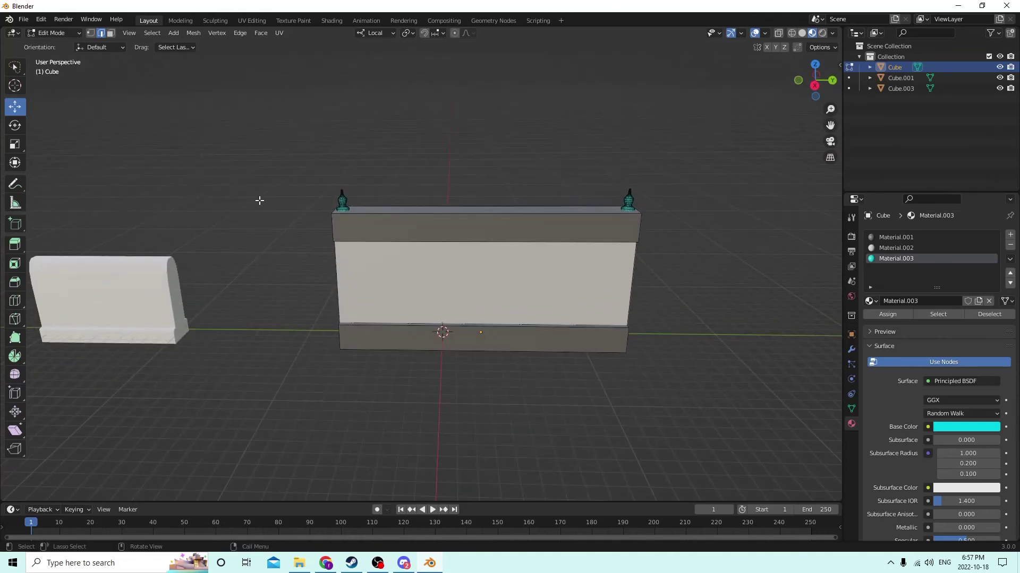
middle_drag(259, 200, 529, 262)
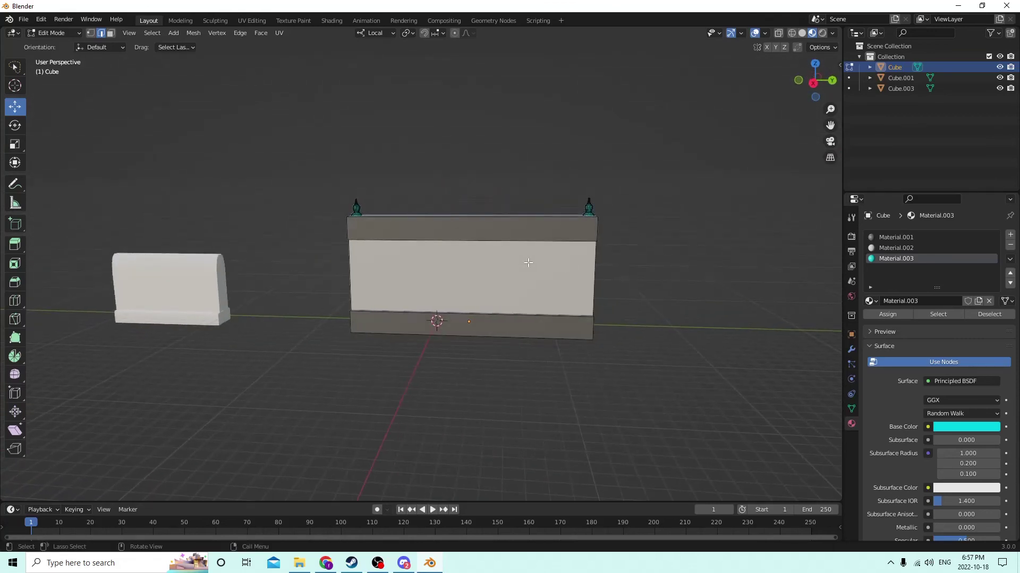
key(Tab)
key(g)
key(y)
key(y)
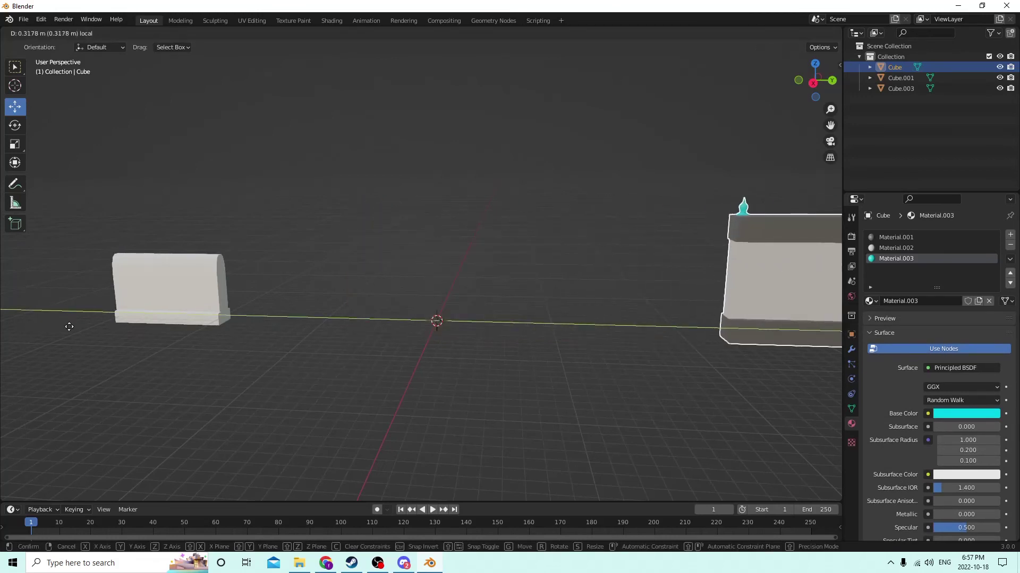
click(205, 334)
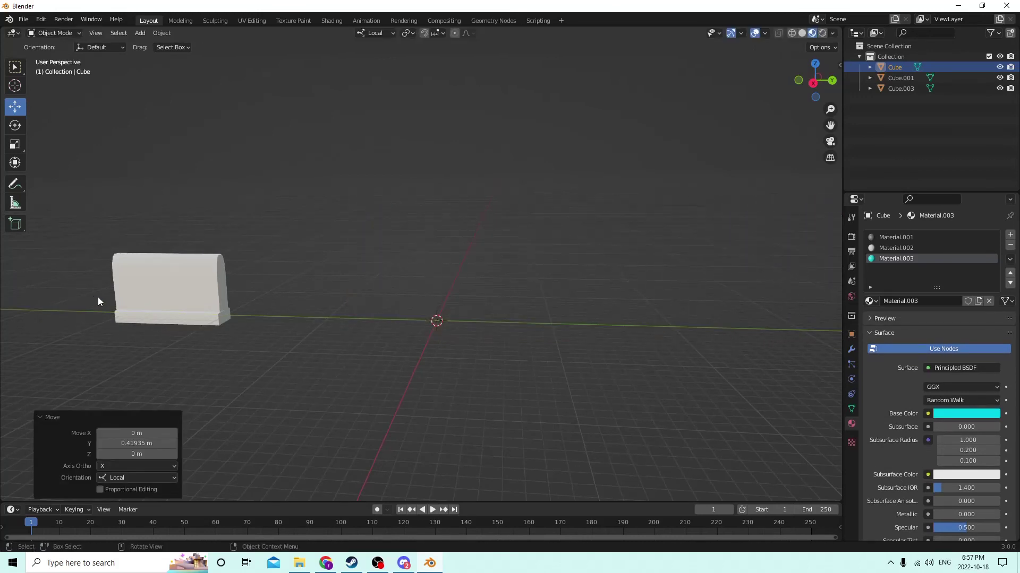
Select the rounded-top panel and move it about 0.263 m along its local Y axis, to near the world origin.
middle_drag(98, 297, 177, 305)
click(166, 359)
middle_drag(165, 359, 113, 361)
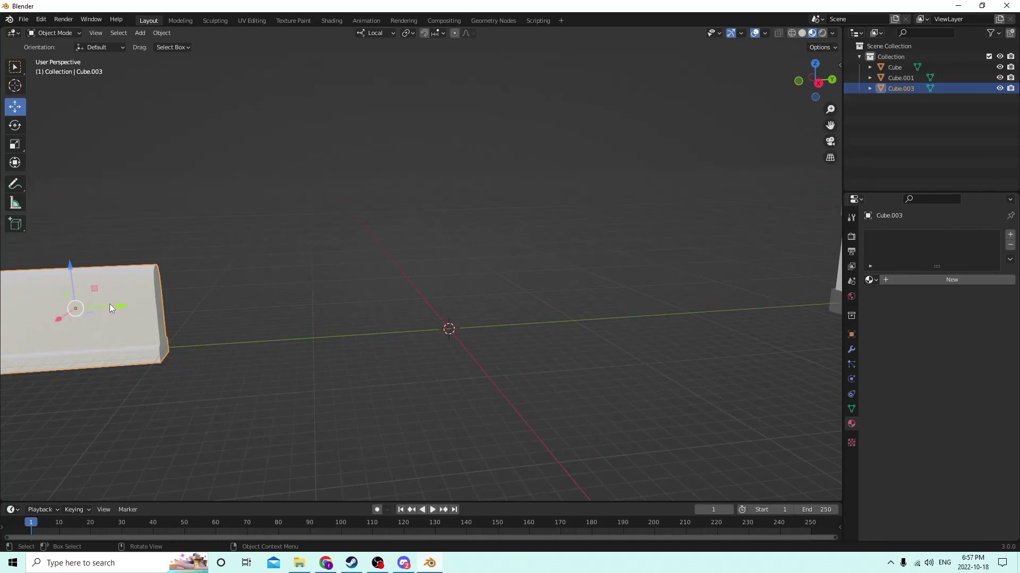
drag(110, 305, 493, 300)
scroll(438, 305, up, 2)
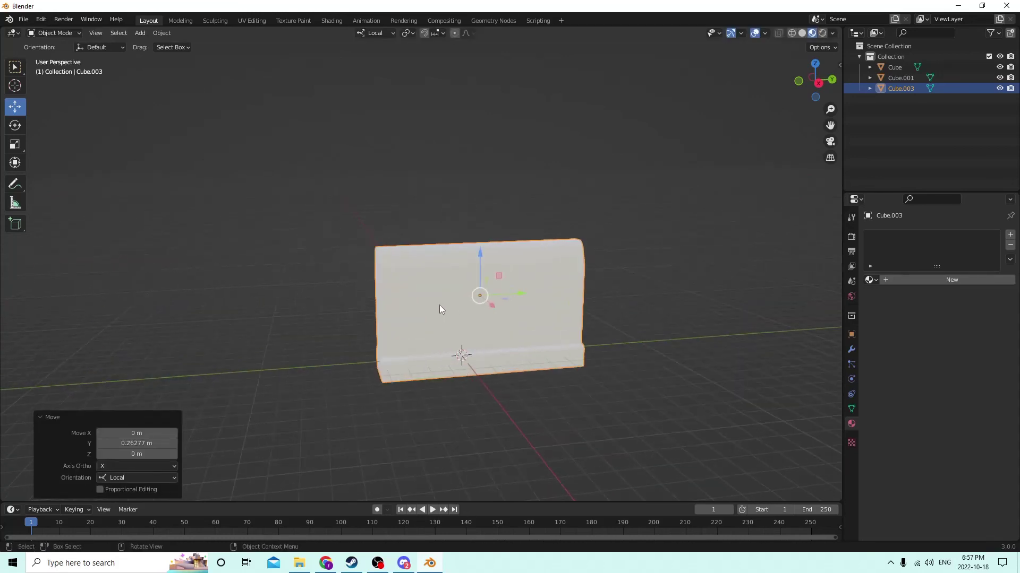
In Edit Mode, select the entire rounded-top panel mesh and give it a new material with a dark grey base color.
key(Tab)
middle_drag(406, 295, 586, 373)
middle_drag(394, 345, 613, 349)
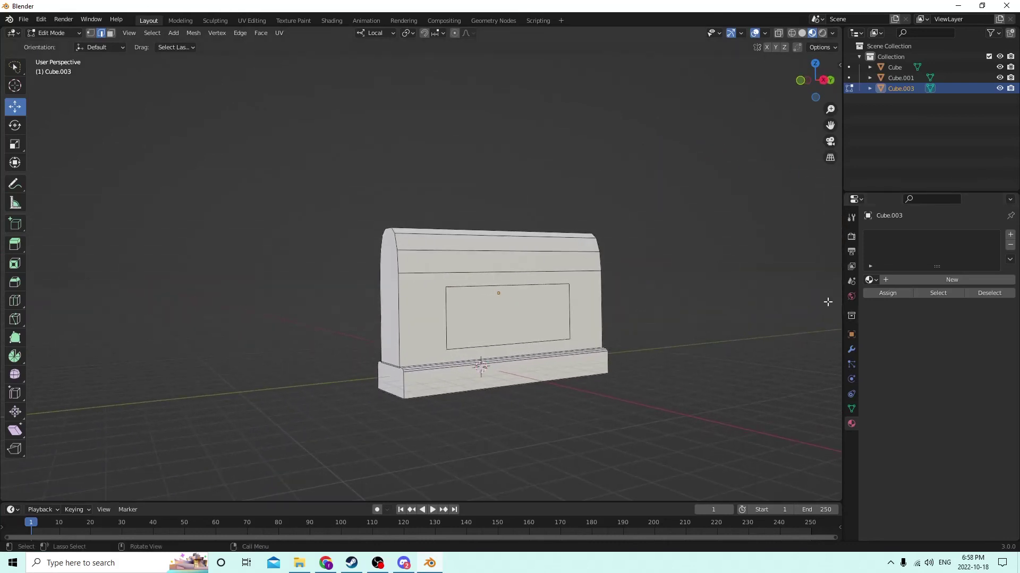
middle_drag(827, 301, 706, 293)
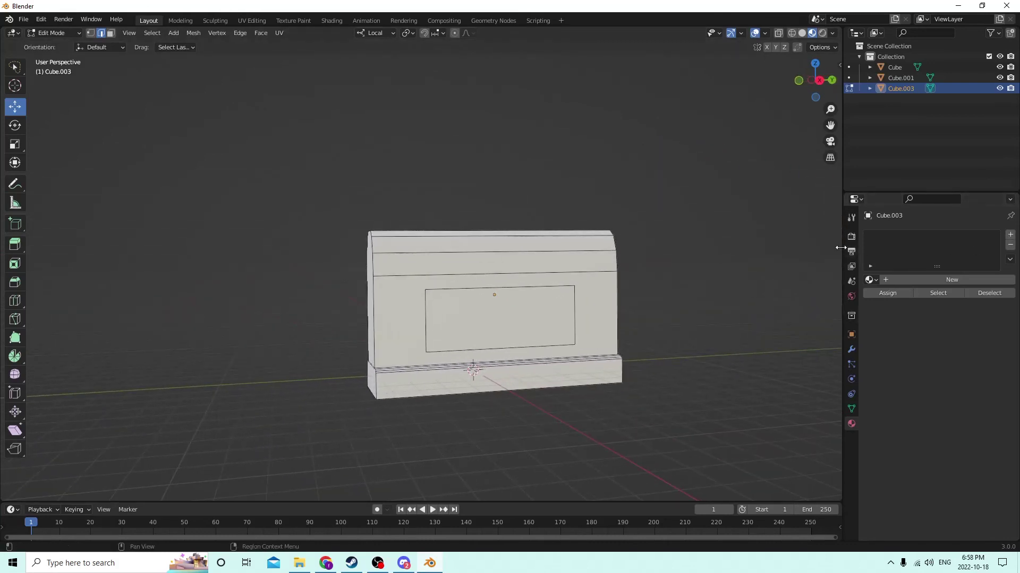
key(a)
click(1010, 234)
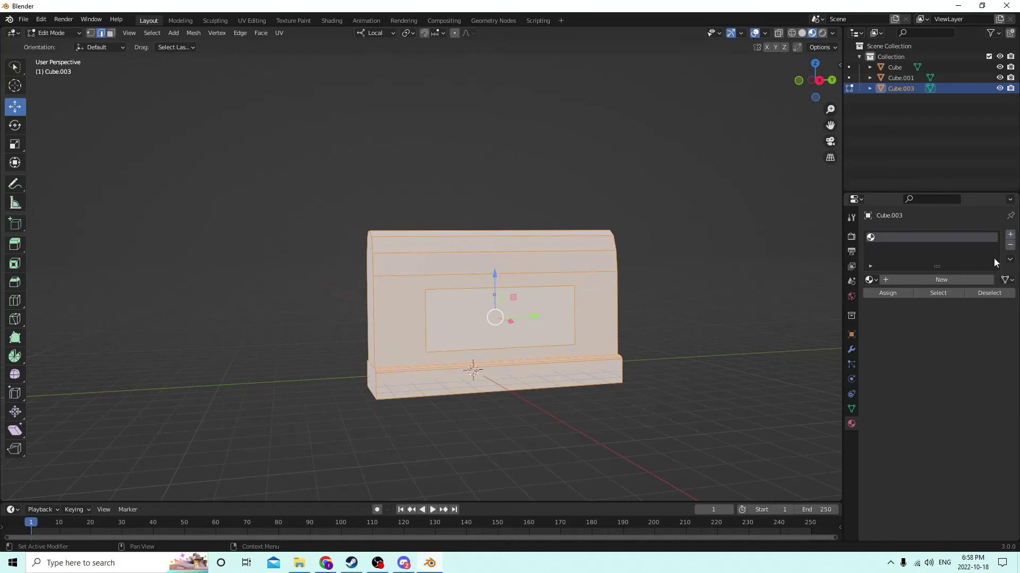
click(934, 279)
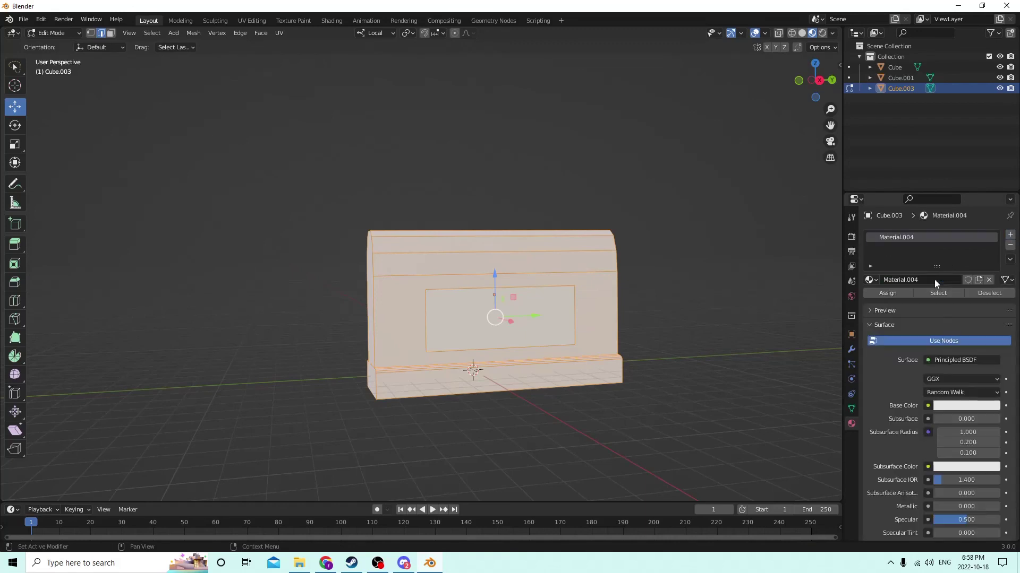
click(951, 406)
drag(991, 259, 992, 305)
click(734, 292)
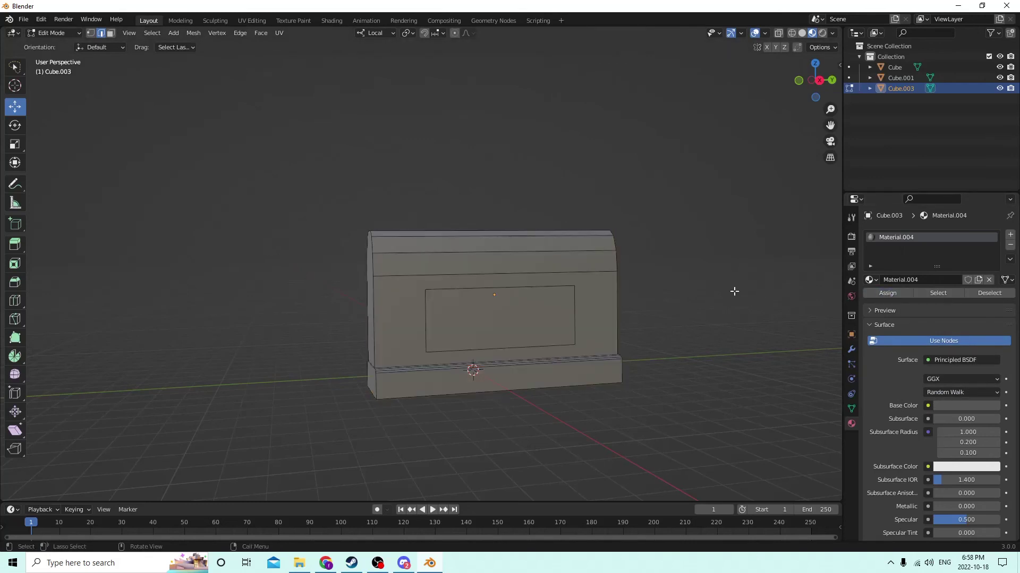
Select the rounded-top panel's linked base and add a second new material with a yellow base color.
middle_drag(730, 292, 724, 316)
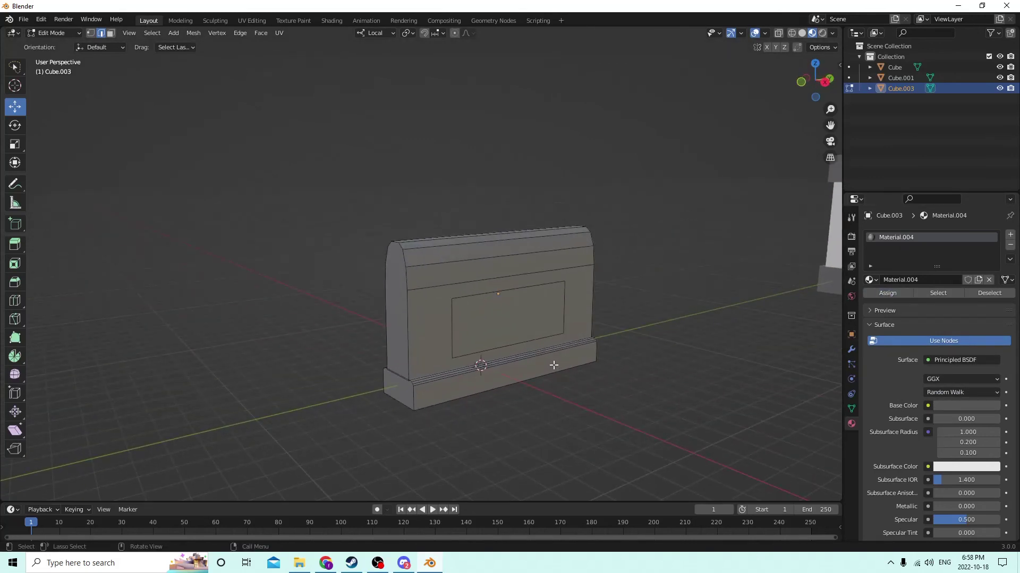
key(l)
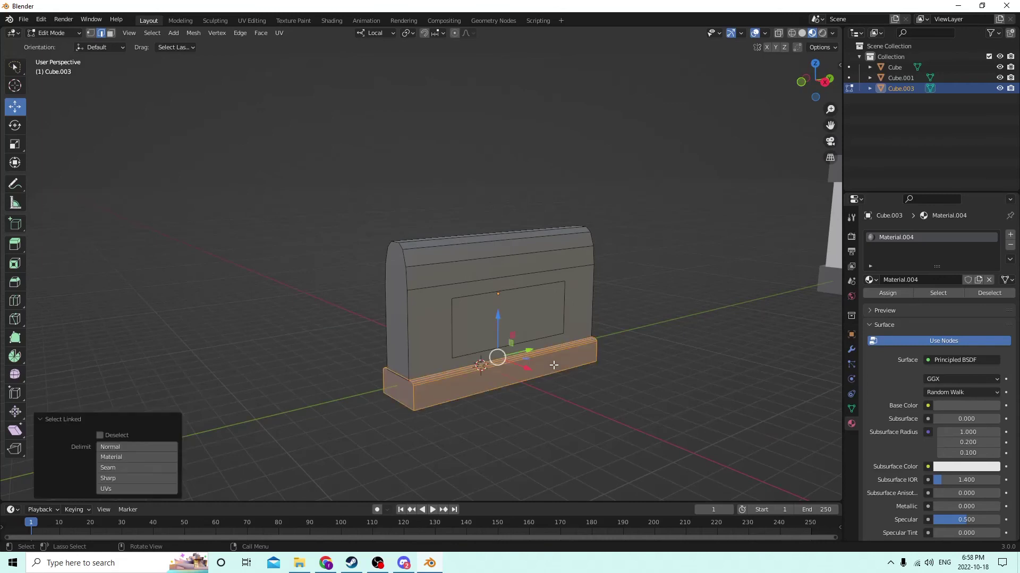
click(1010, 235)
click(906, 301)
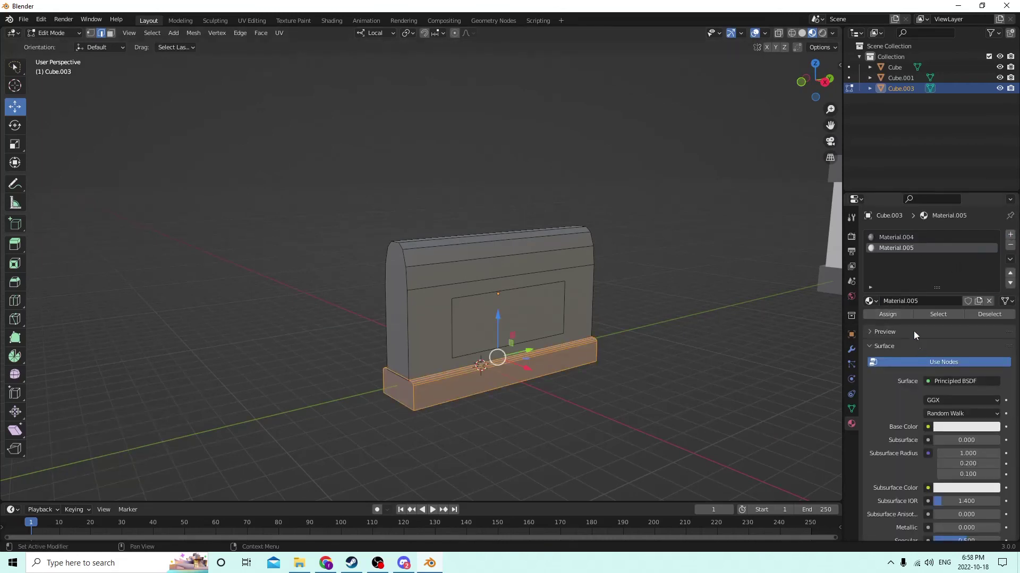
click(959, 429)
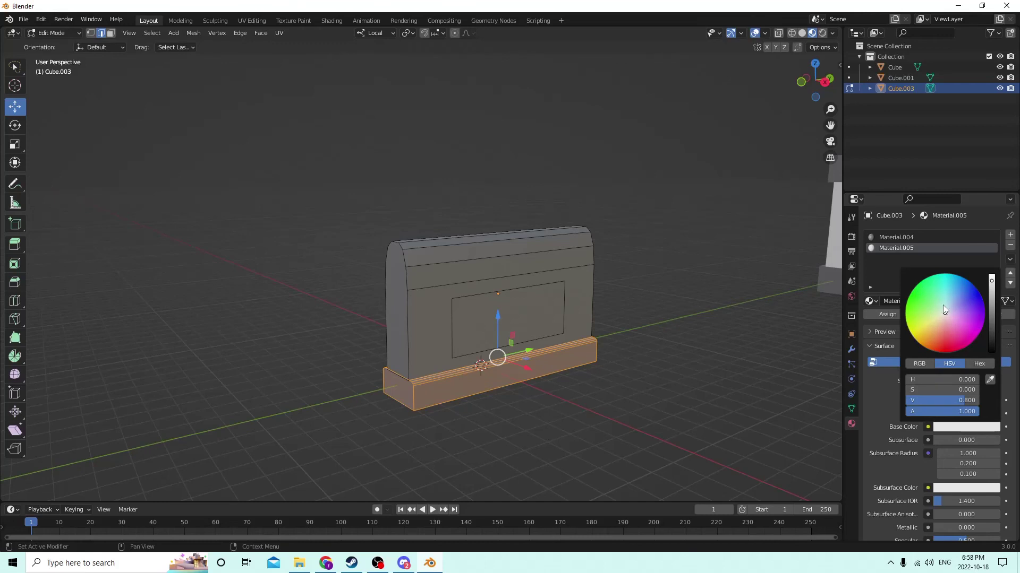
drag(943, 307, 917, 341)
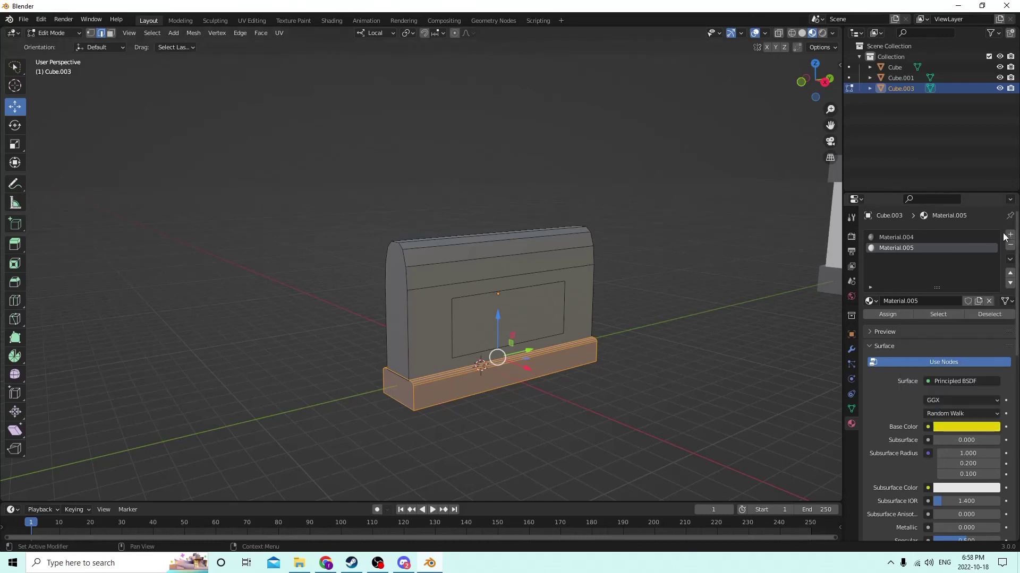
Add an empty third material slot, then reselect the linked base and assign it the yellow Material.005.
click(1010, 235)
click(658, 287)
middle_drag(658, 287, 634, 285)
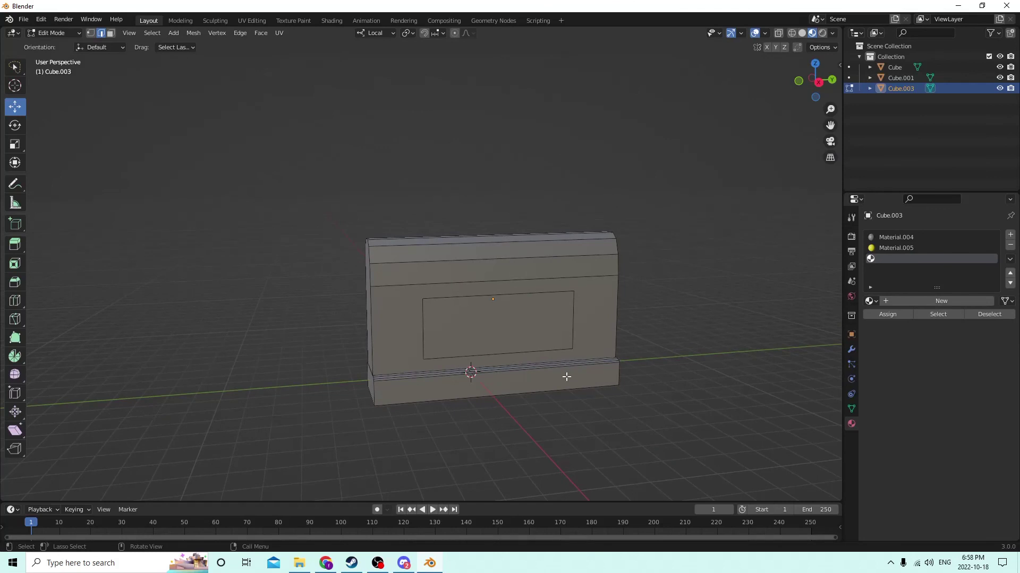
key(l)
click(895, 249)
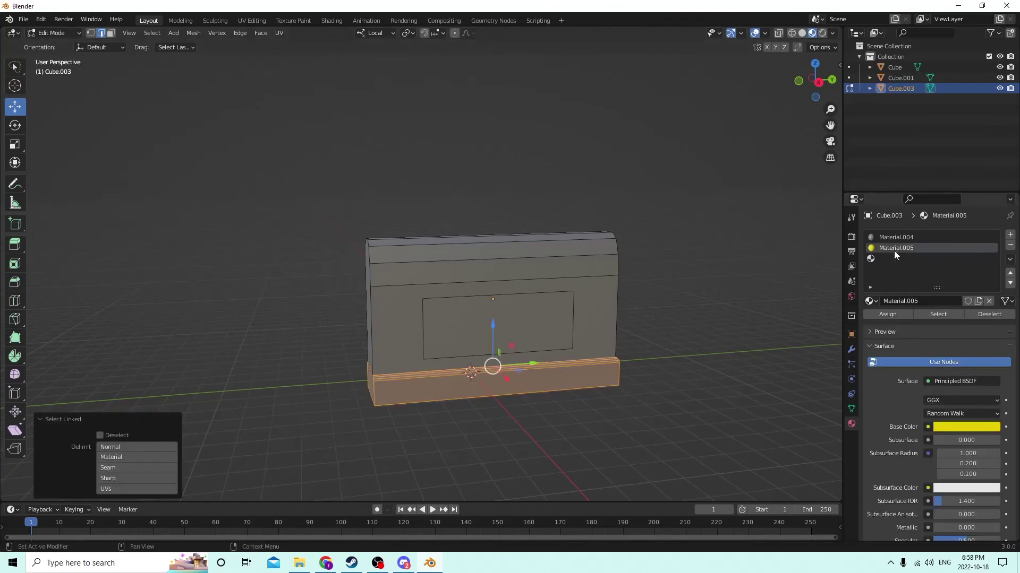
click(883, 315)
middle_drag(740, 300, 741, 296)
In face select mode, select the inset rectangle on the panel's front and assign it a new red material in the empty third slot.
click(890, 260)
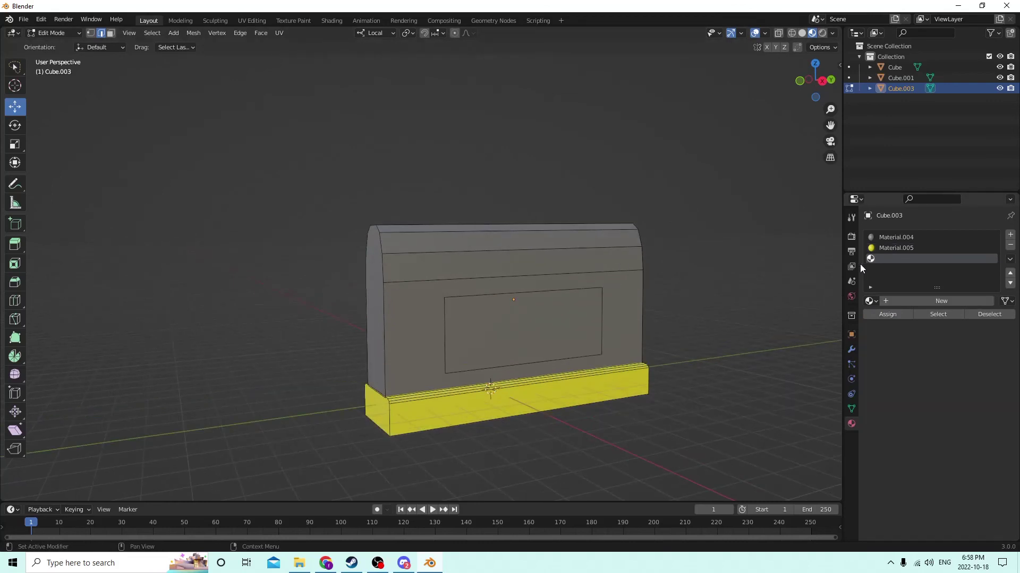
click(523, 332)
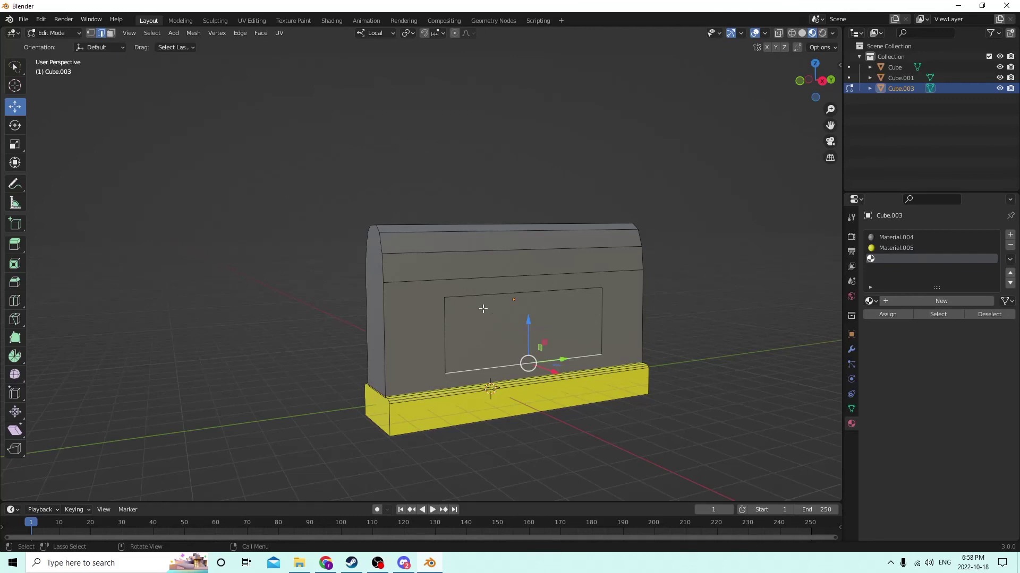
click(110, 33)
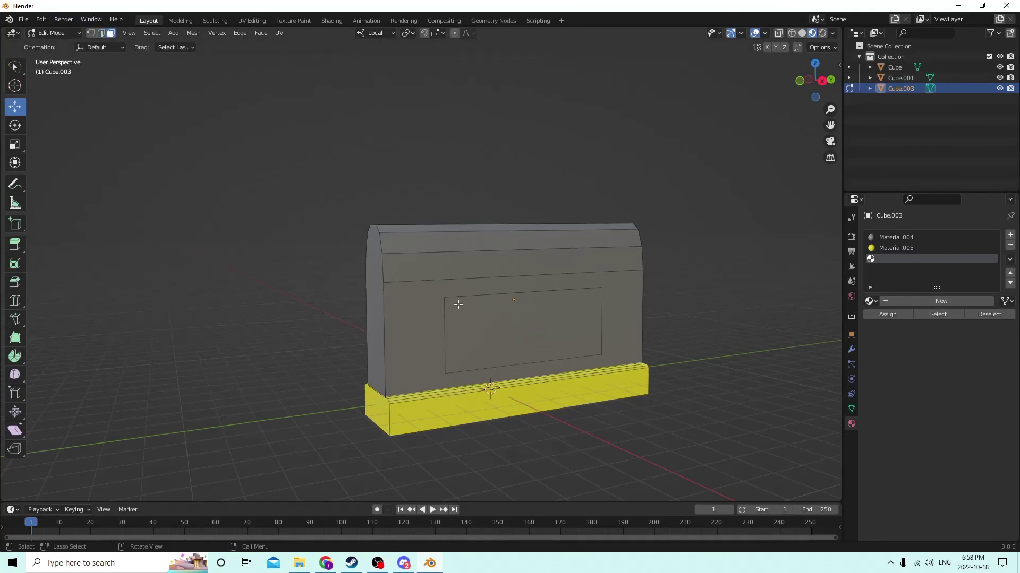
click(497, 337)
mouse_move(731, 270)
middle_down()
mouse_move(742, 281)
mouse_move(740, 272)
middle_up()
click(877, 259)
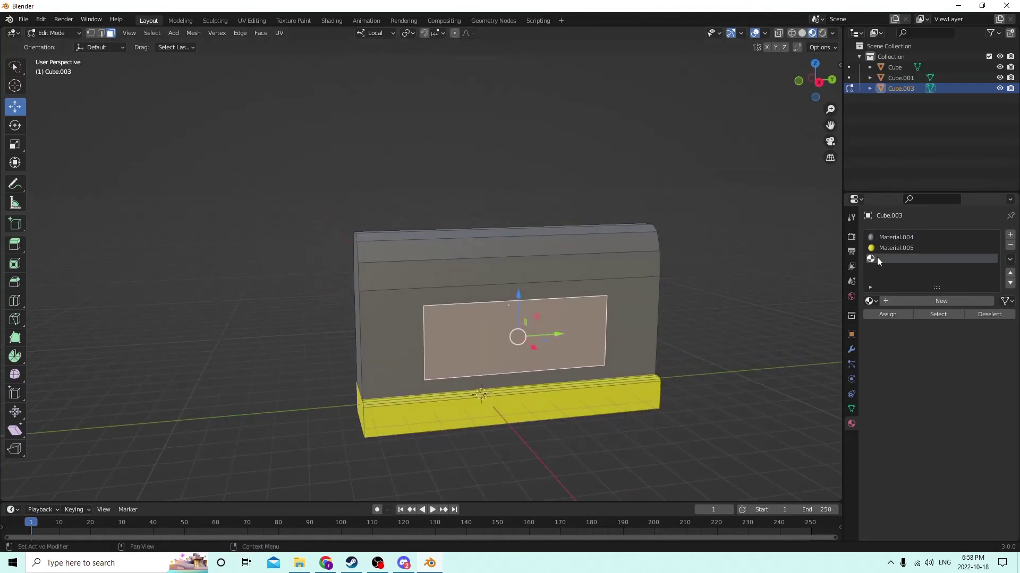
click(954, 300)
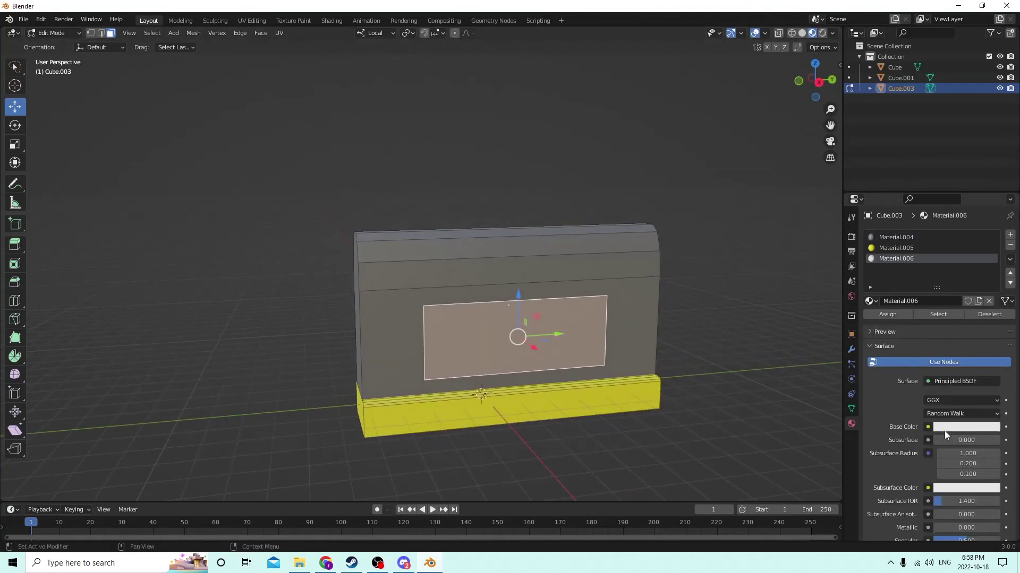
click(945, 429)
drag(948, 310, 948, 353)
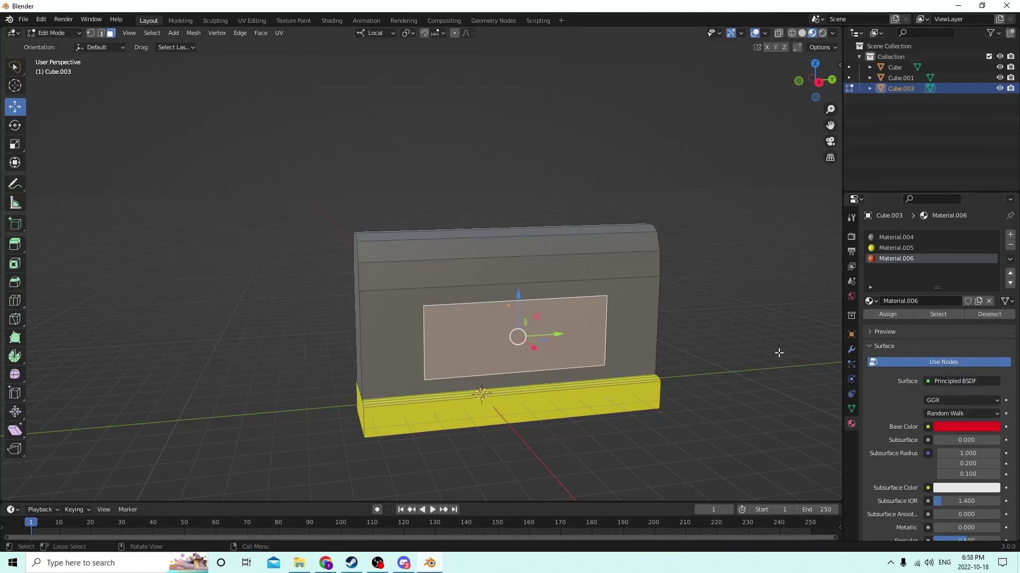
Return to Object Mode and move the finial wall back along its local Y axis, closer to the rounded-top panel.
middle_drag(701, 273, 577, 260)
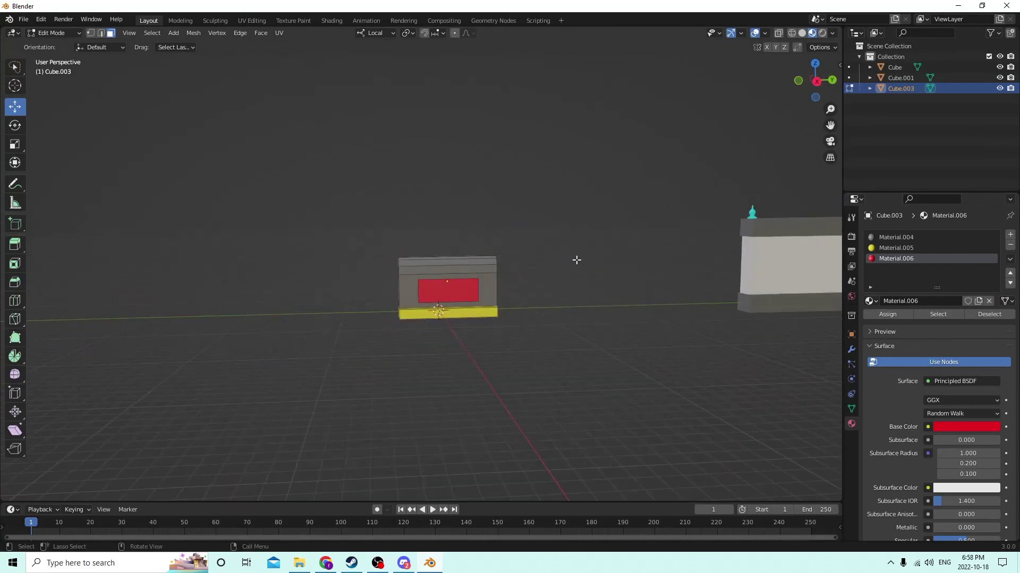
middle_drag(784, 264, 718, 265)
key(Tab)
click(710, 269)
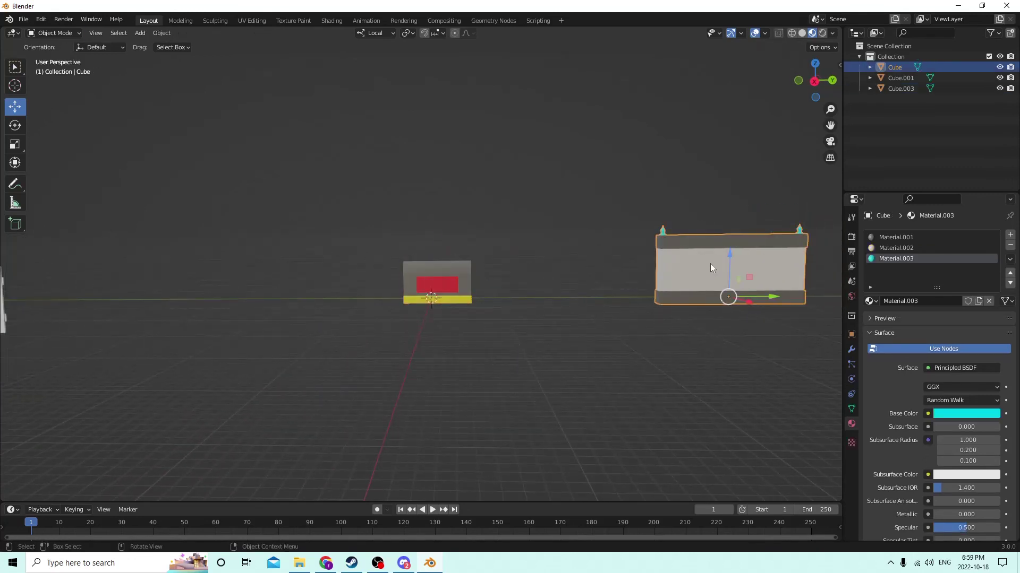
drag(770, 298, 575, 267)
scroll(499, 258, up, 4)
scroll(499, 258, up, 1)
Select the picket section and move it about -0.599 m along its local Z axis, beside the rounded-top panel.
middle_drag(498, 258, 471, 308)
click(471, 308)
middle_drag(549, 280, 516, 288)
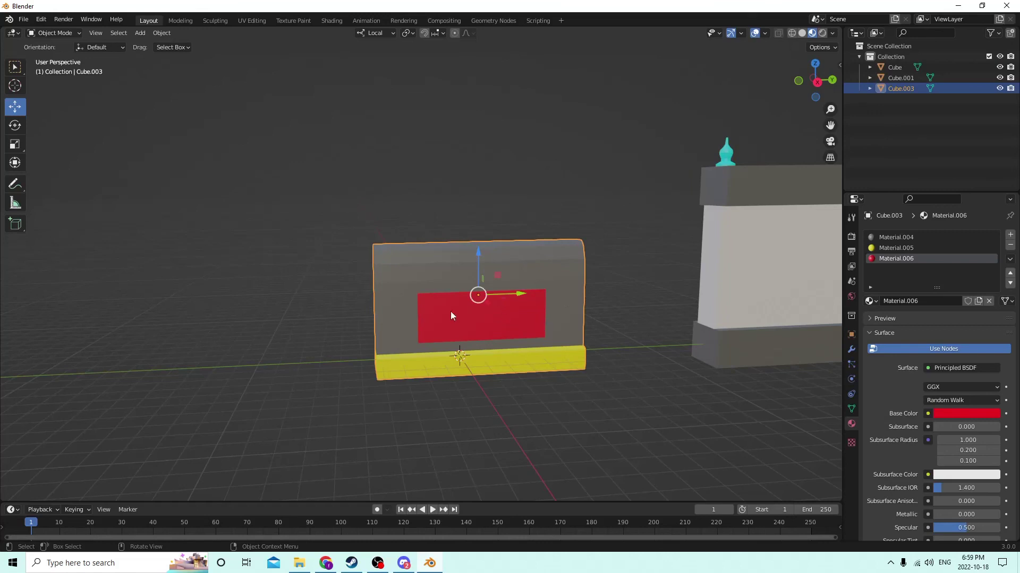
scroll(591, 303, down, 3)
middle_drag(591, 304, 379, 290)
click(30, 285)
scroll(77, 278, down, 2)
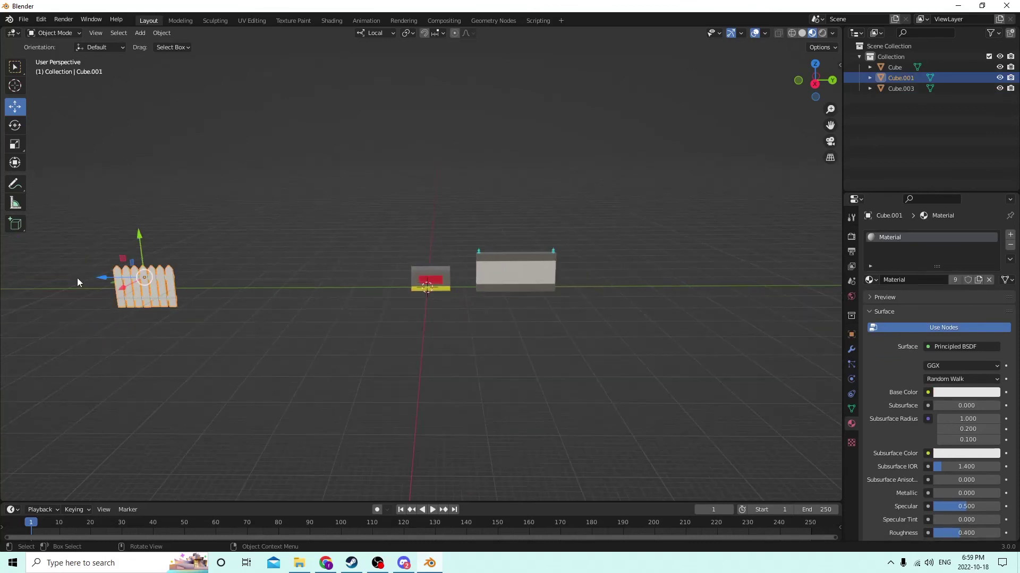
drag(105, 271, 321, 279)
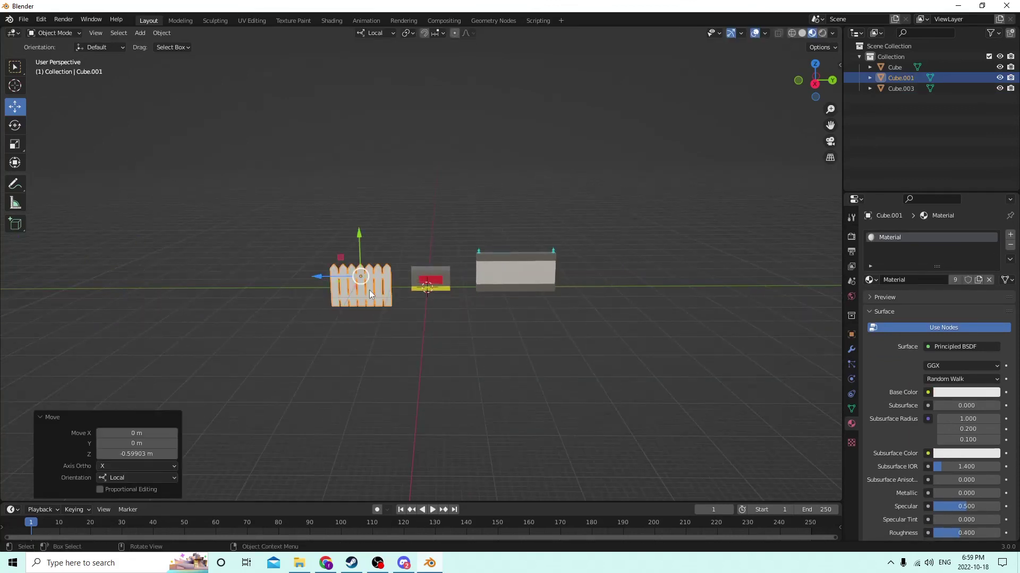
Raise the picket section about 0.052 m along its local Y axis, so it stands level with the other fences.
scroll(369, 290, up, 4)
scroll(356, 271, up, 2)
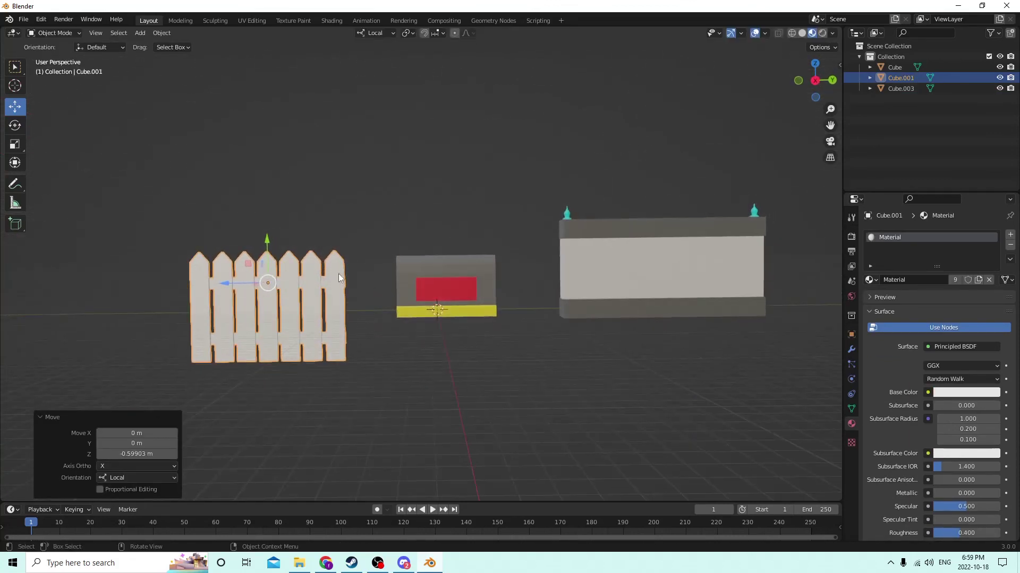
drag(263, 245, 261, 190)
middle_drag(320, 207, 453, 235)
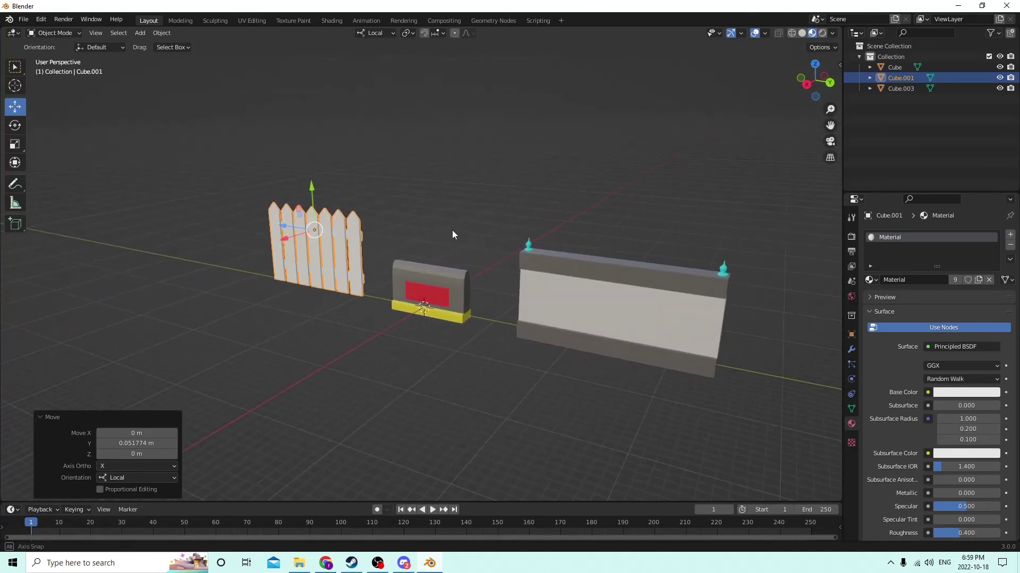